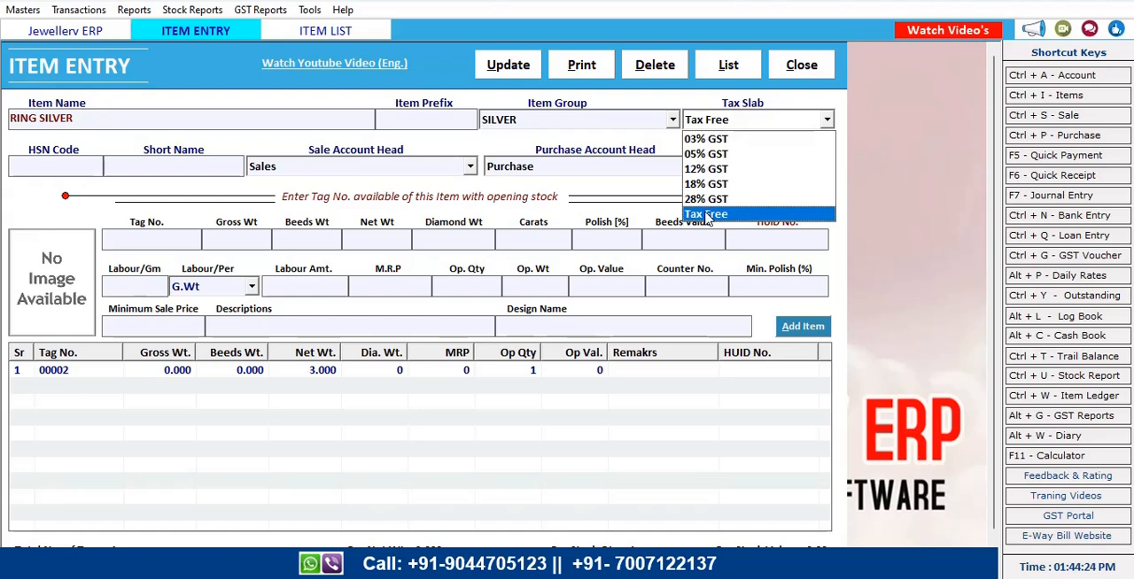
Set the RING SILVER item's tax slab to Tax Free and close the item entry
click(796, 128)
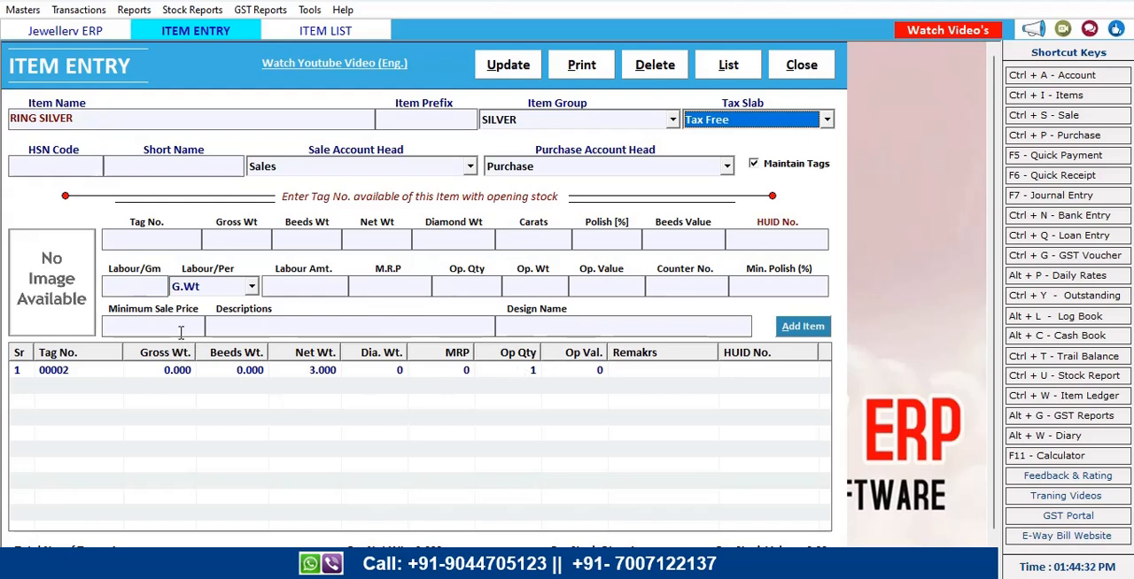
click(508, 285)
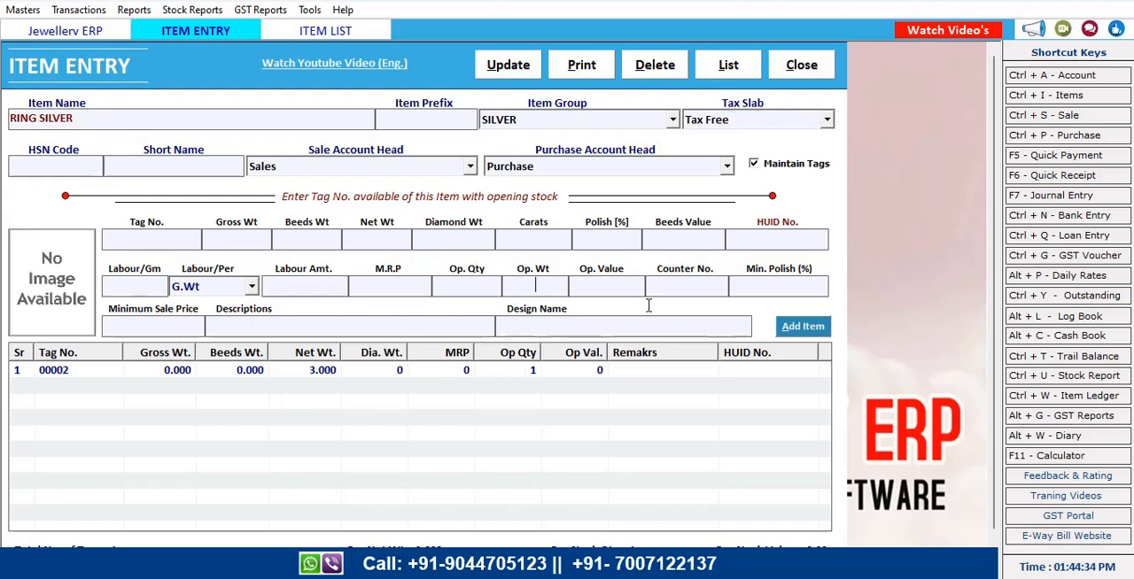
click(802, 66)
click(807, 65)
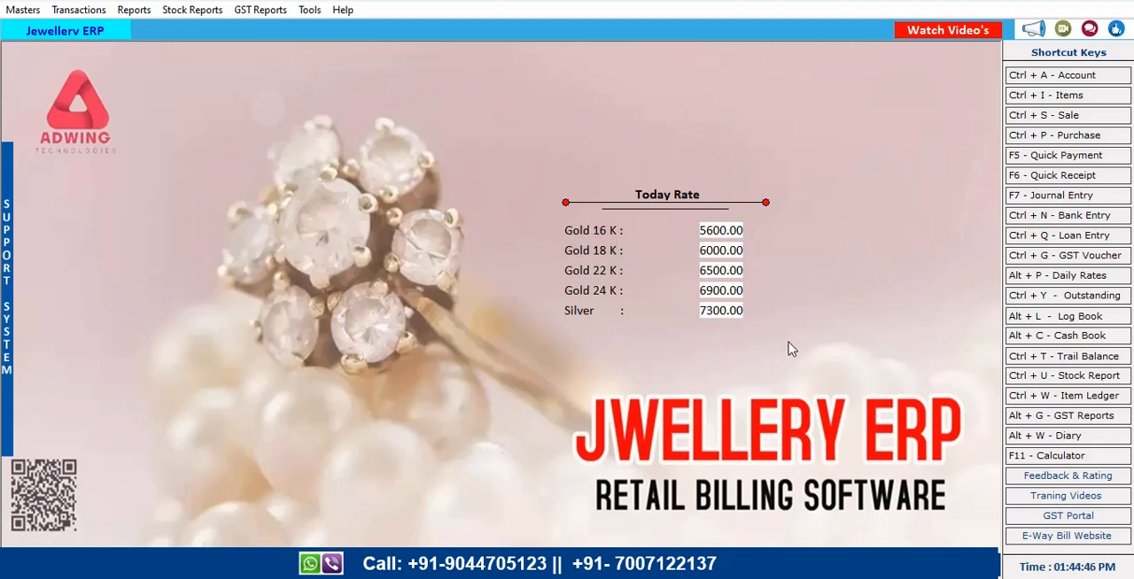
Open today's rate entry and step through the gold and silver rates without changing them
click(34, 11)
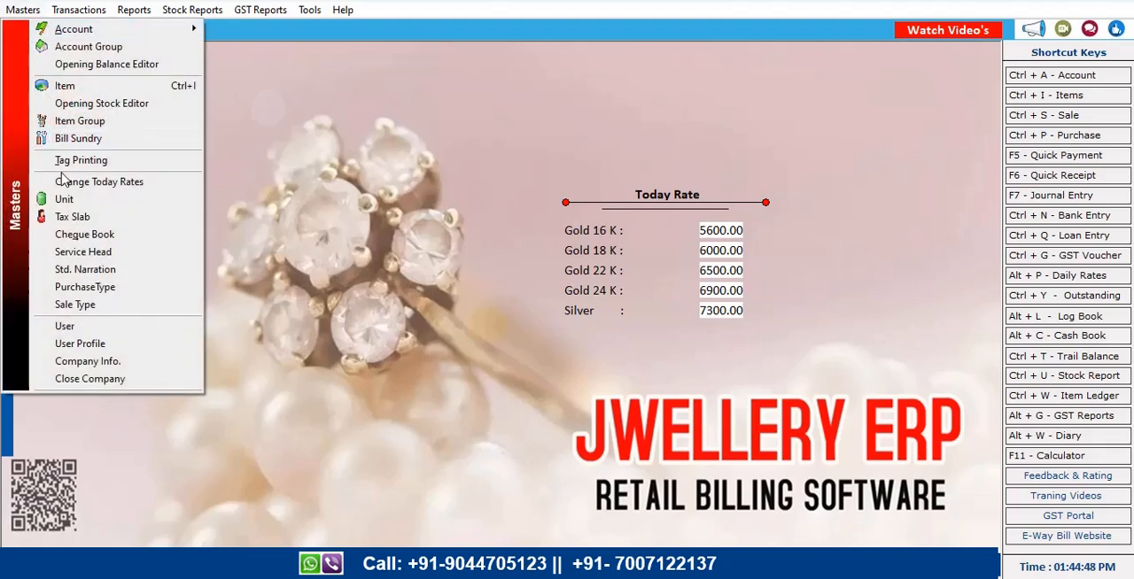
click(99, 182)
key(Return)
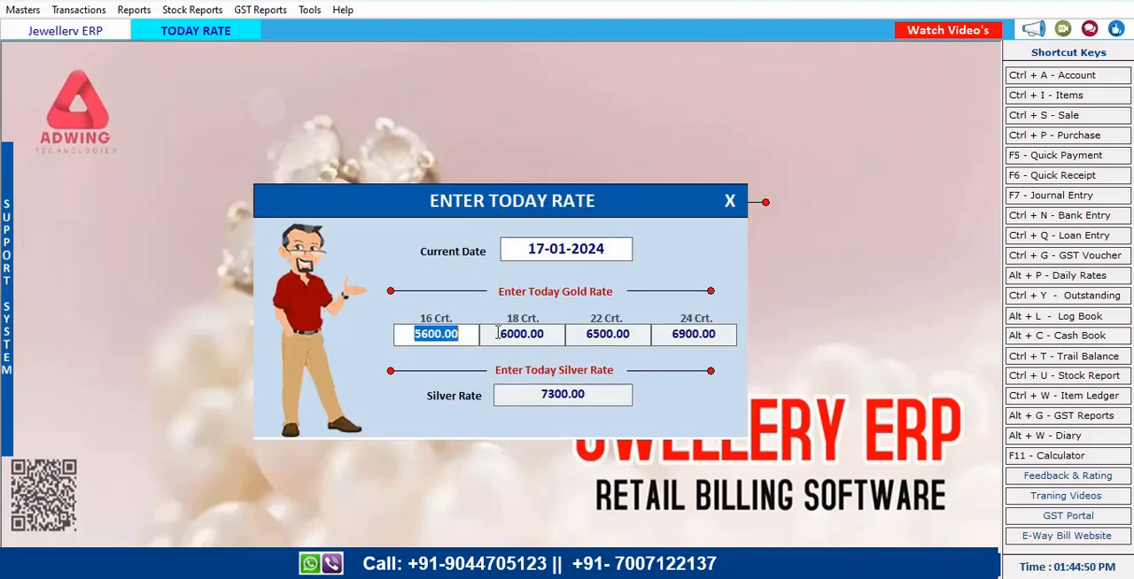
key(Return)
key(Return)
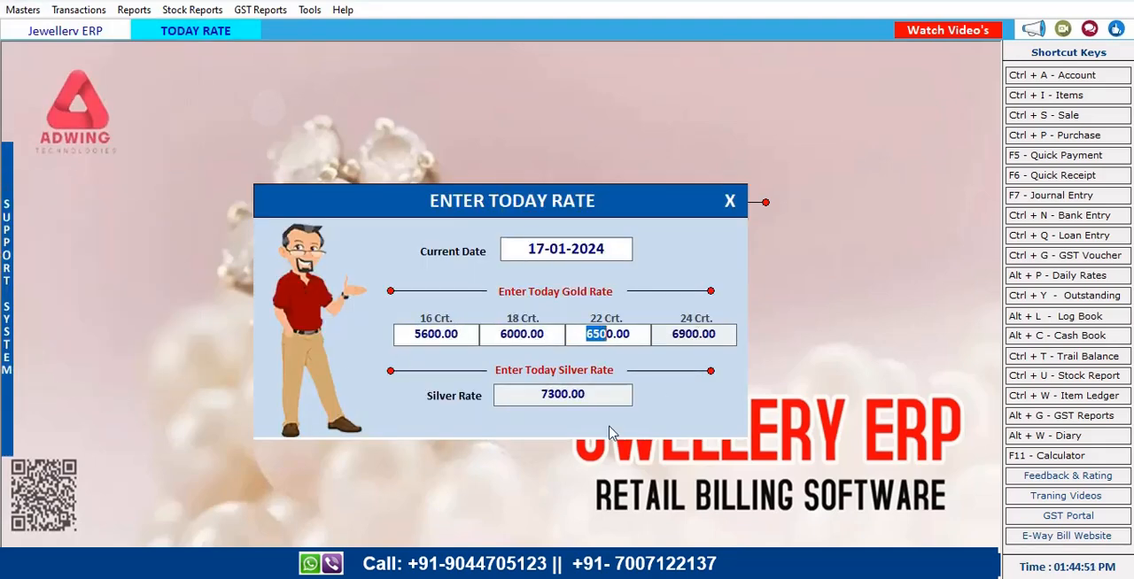
click(734, 204)
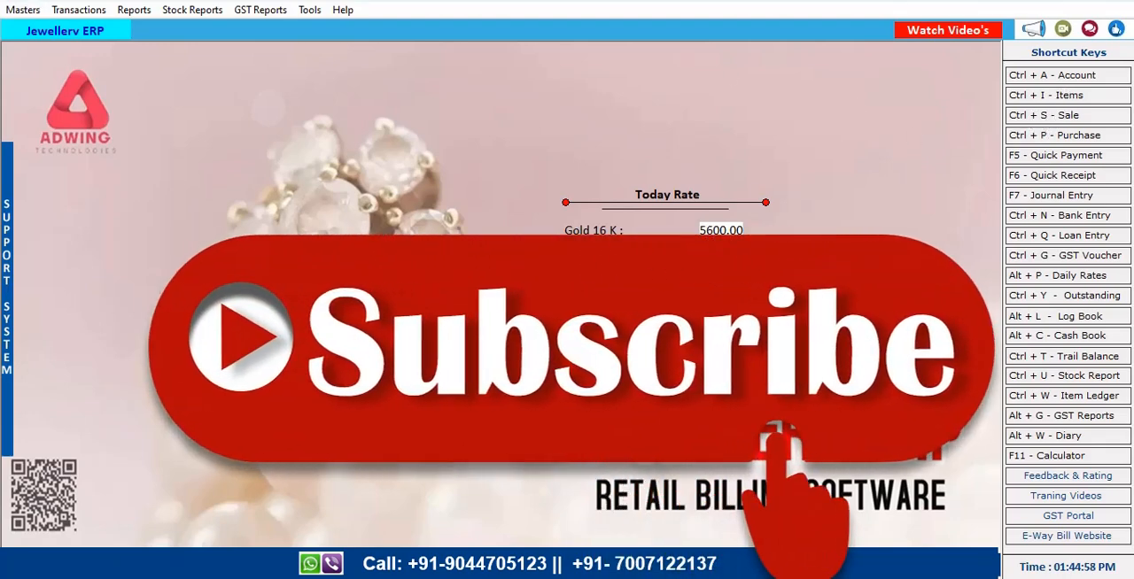
Open the sale bills list and start a new sale bill
click(78, 10)
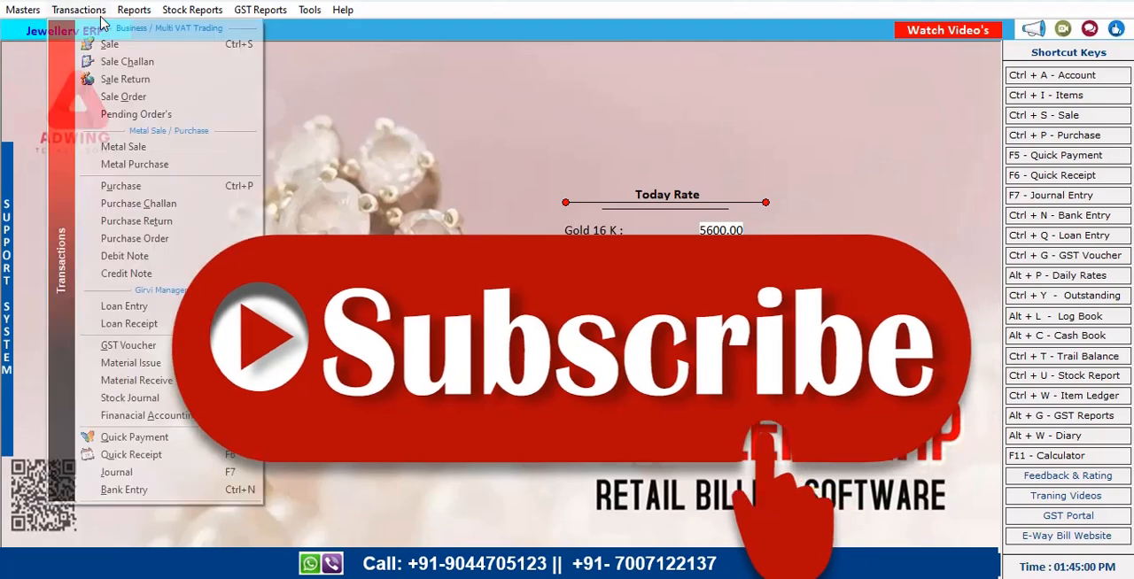
click(124, 47)
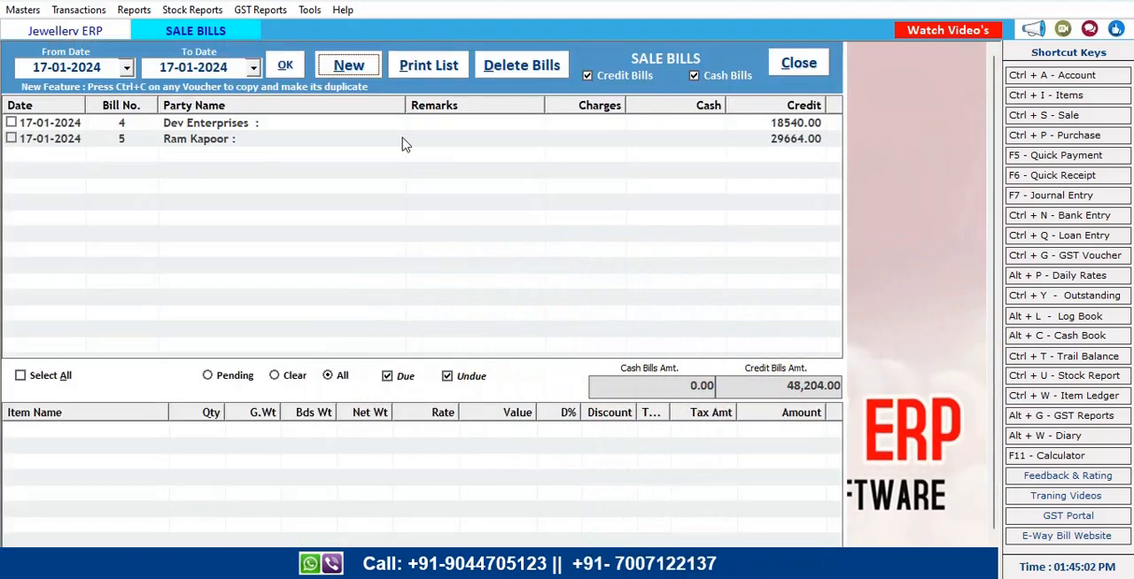
click(355, 68)
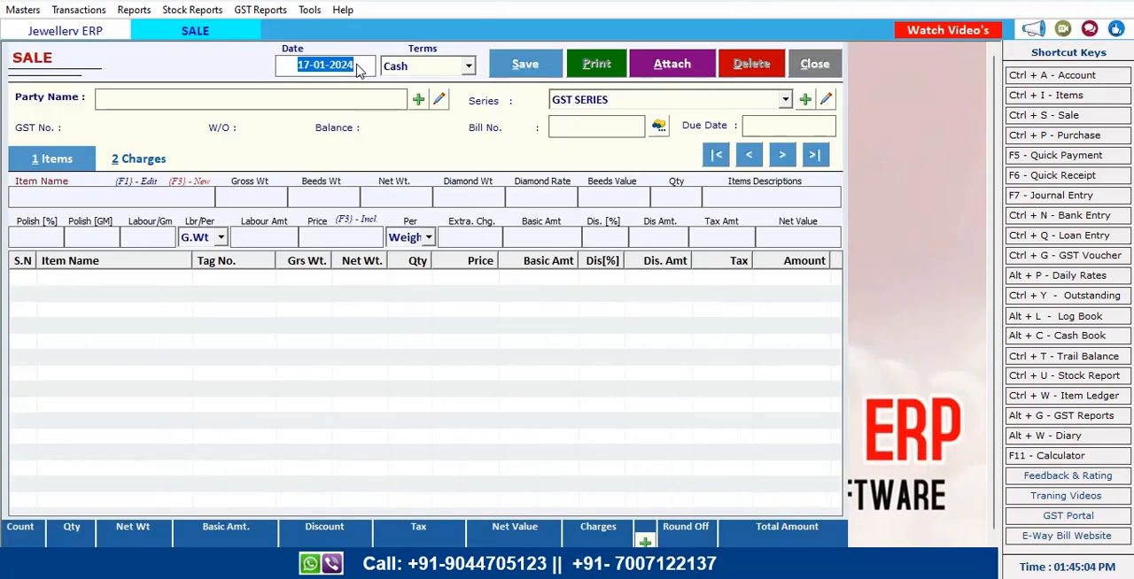
Set the bill terms to Cash, choose the Cash party, and dismiss the customer details form
key(Return)
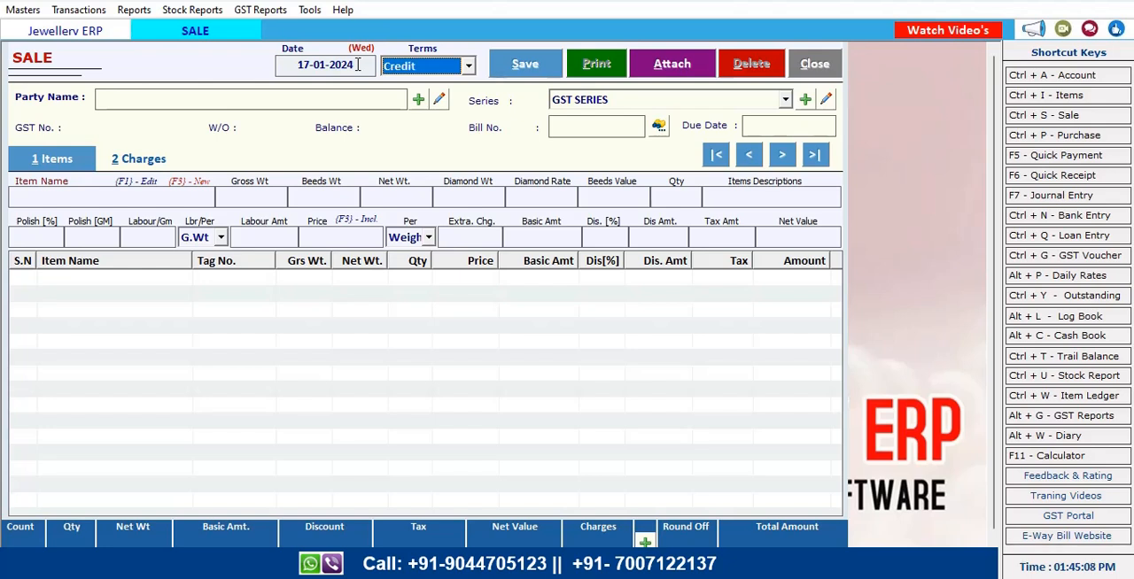
key(Up)
key(Return)
key(Down)
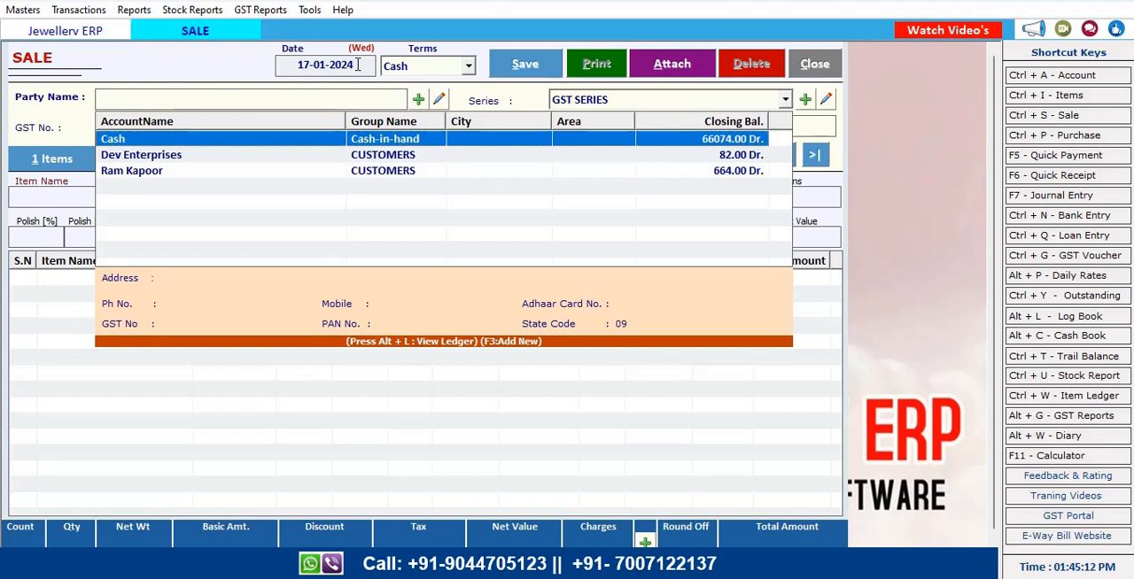
key(Return)
key(Return)
key(Return)
key(Return)
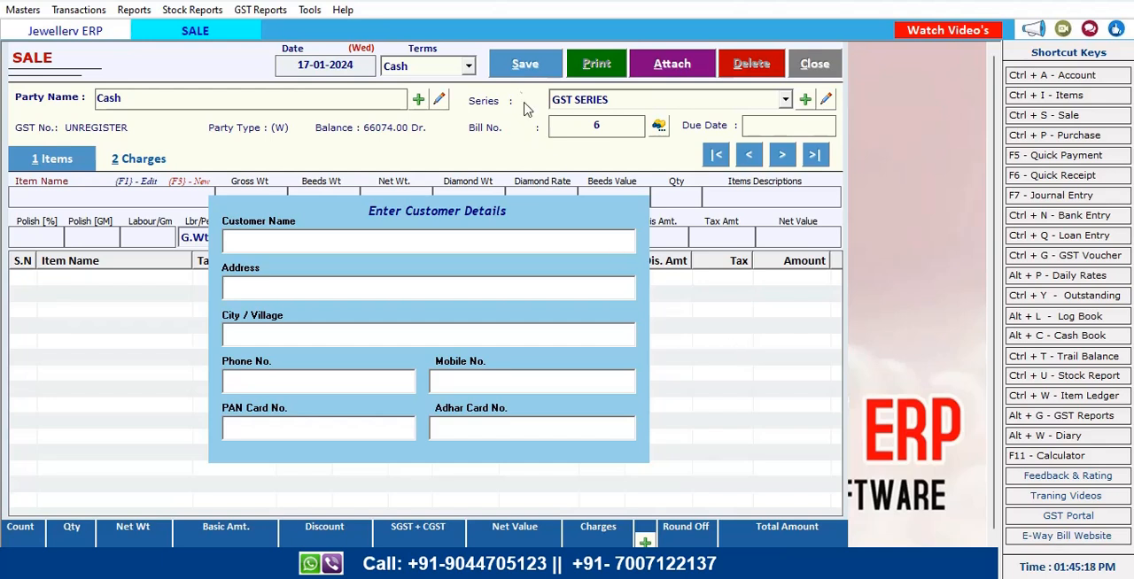
key(Escape)
Switch the bill terms to Credit, browse the party list, and close the sale bill without saving
click(470, 67)
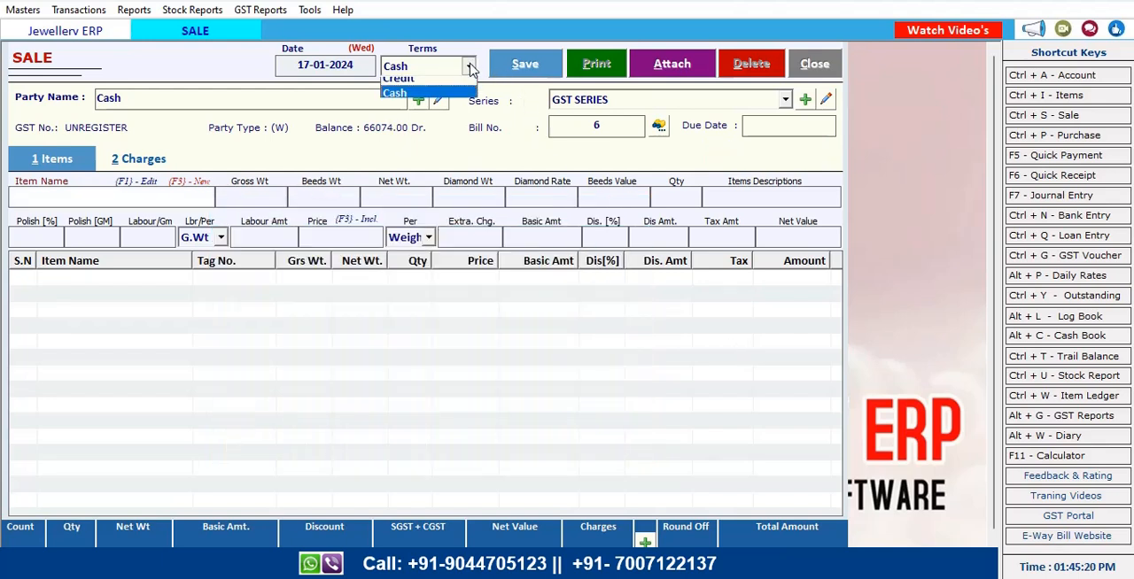
click(425, 101)
key(Tab)
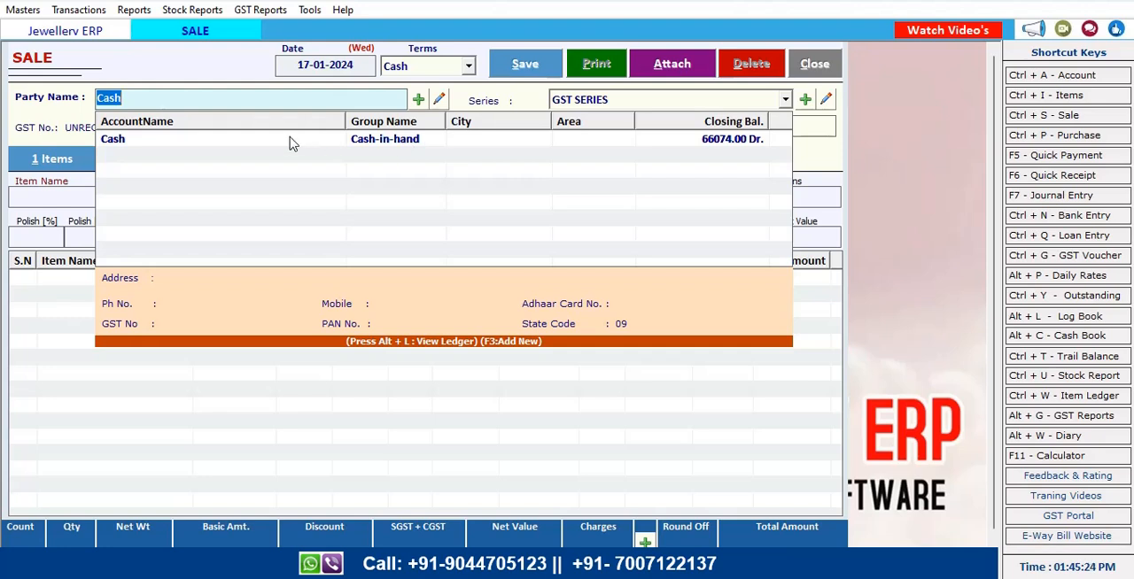
click(469, 69)
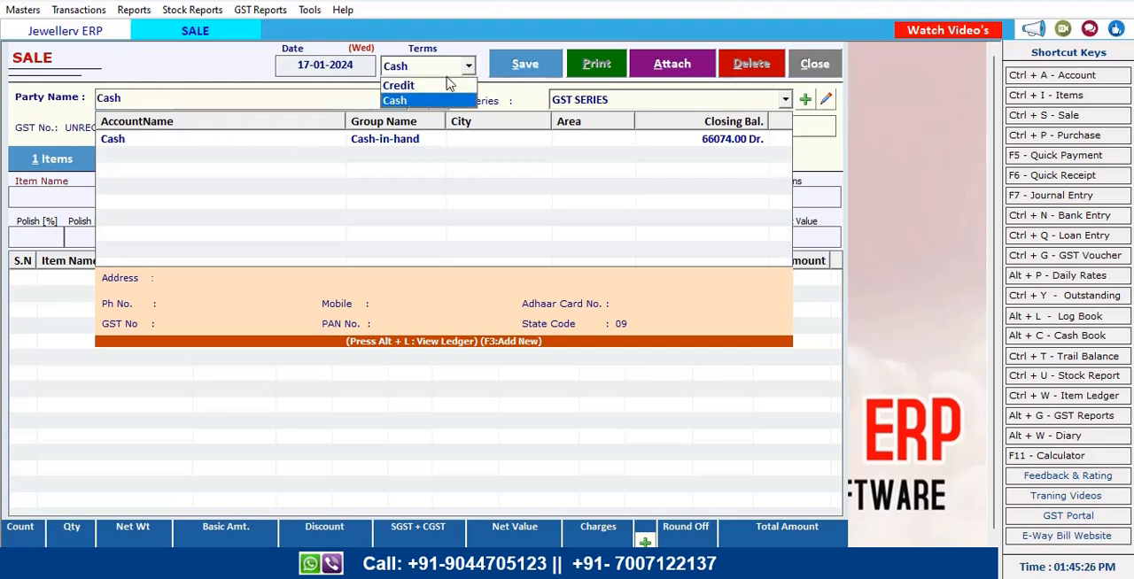
click(412, 84)
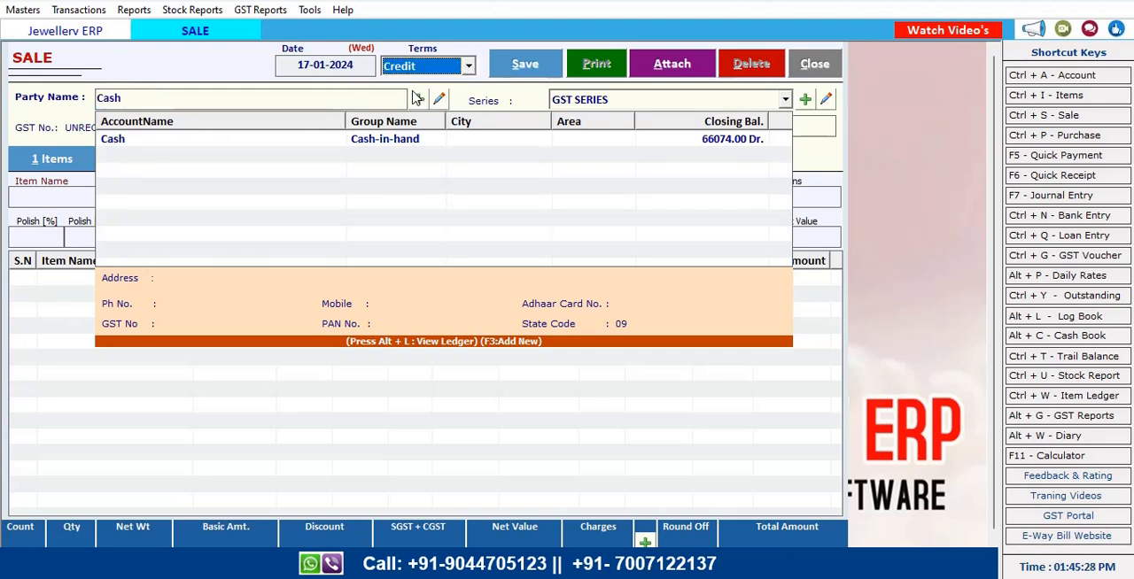
key(Return)
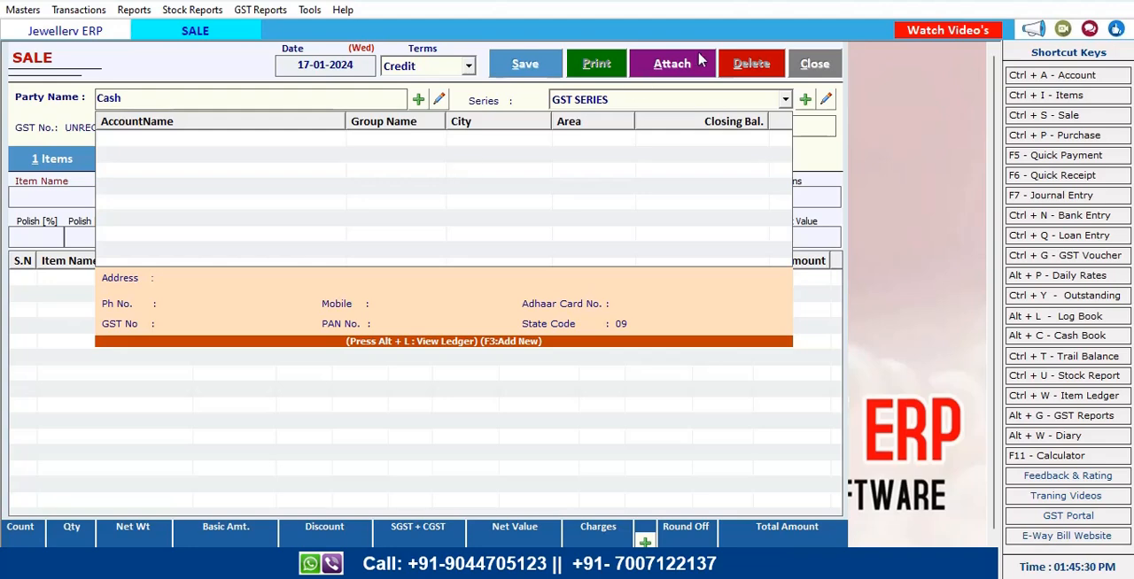
click(829, 62)
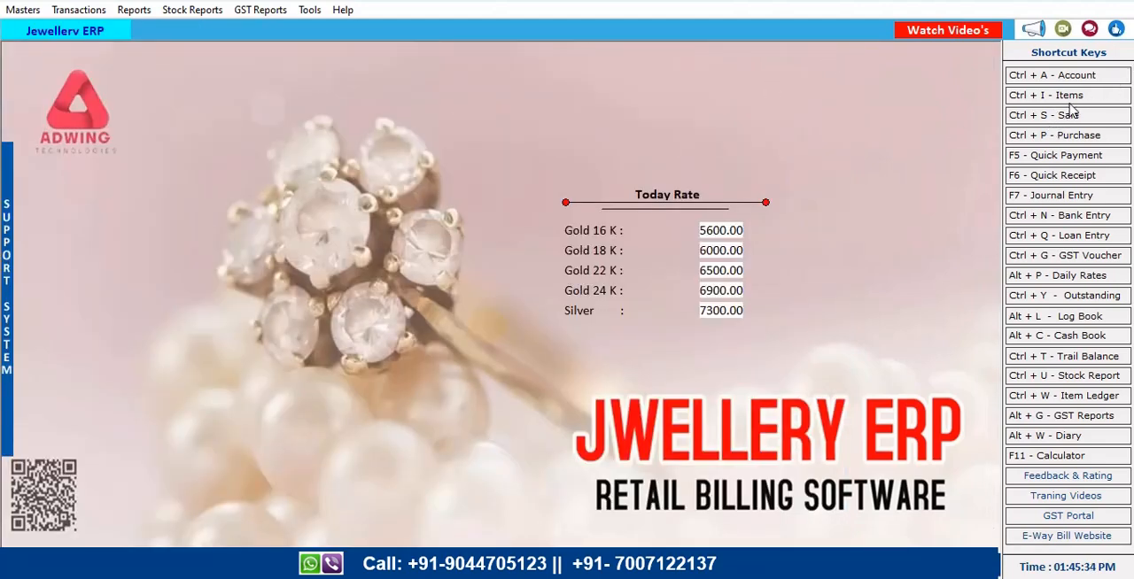
Open the address book and start creating a new account
click(1086, 80)
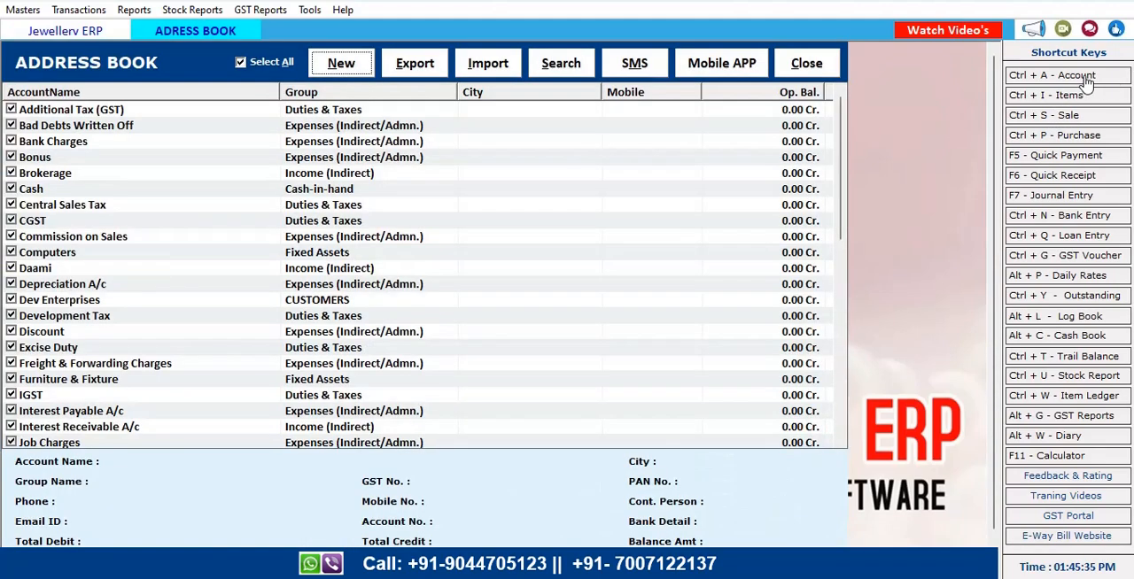
click(326, 65)
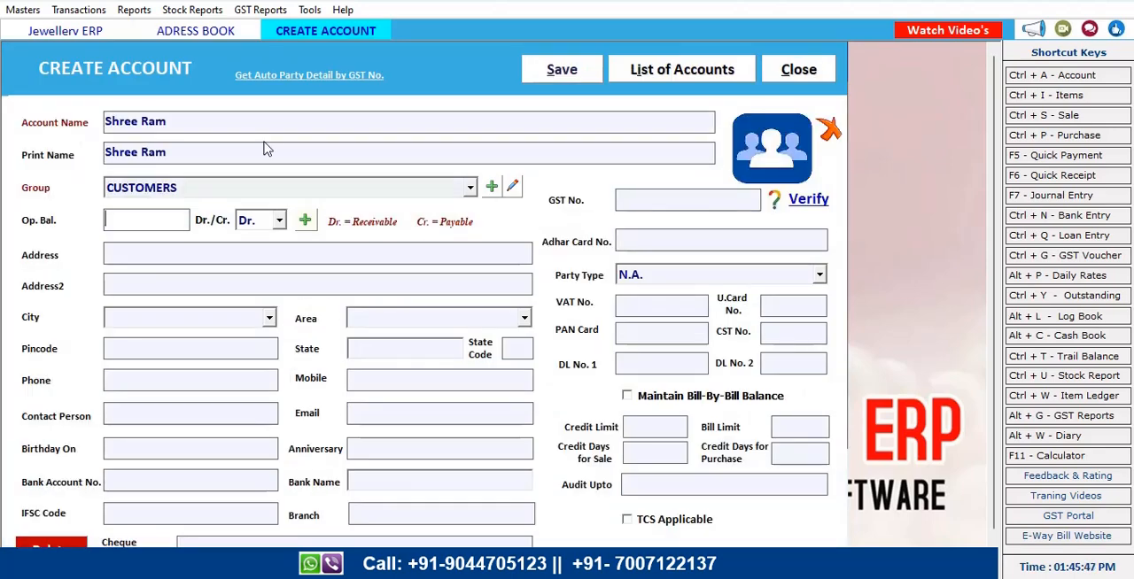
Set the new account's state to Uttar Pradesh
click(230, 348)
click(396, 349)
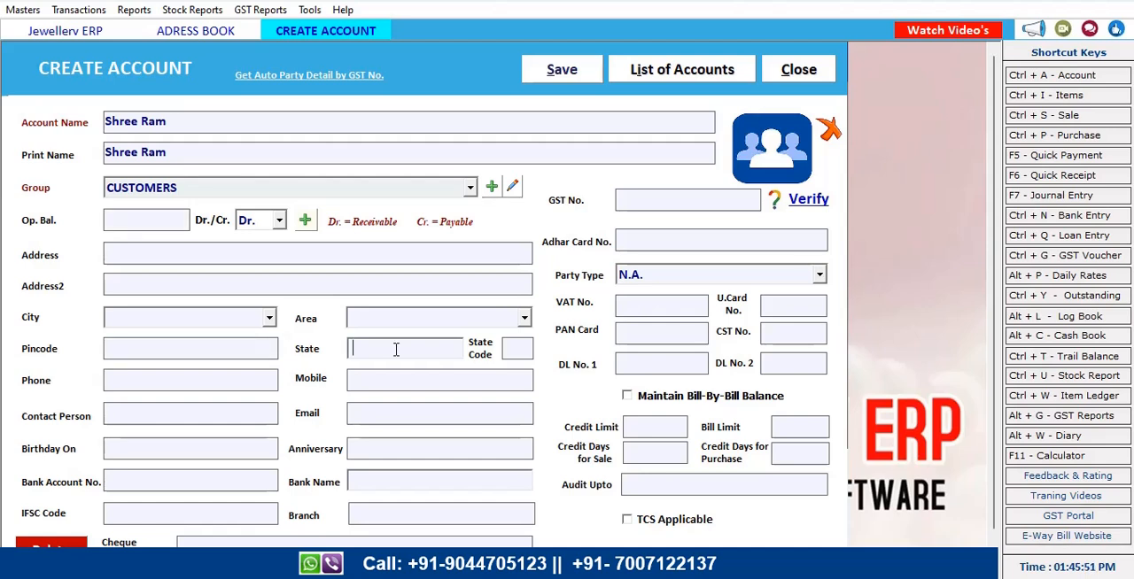
text(Uttar Pradesh)
key(Return)
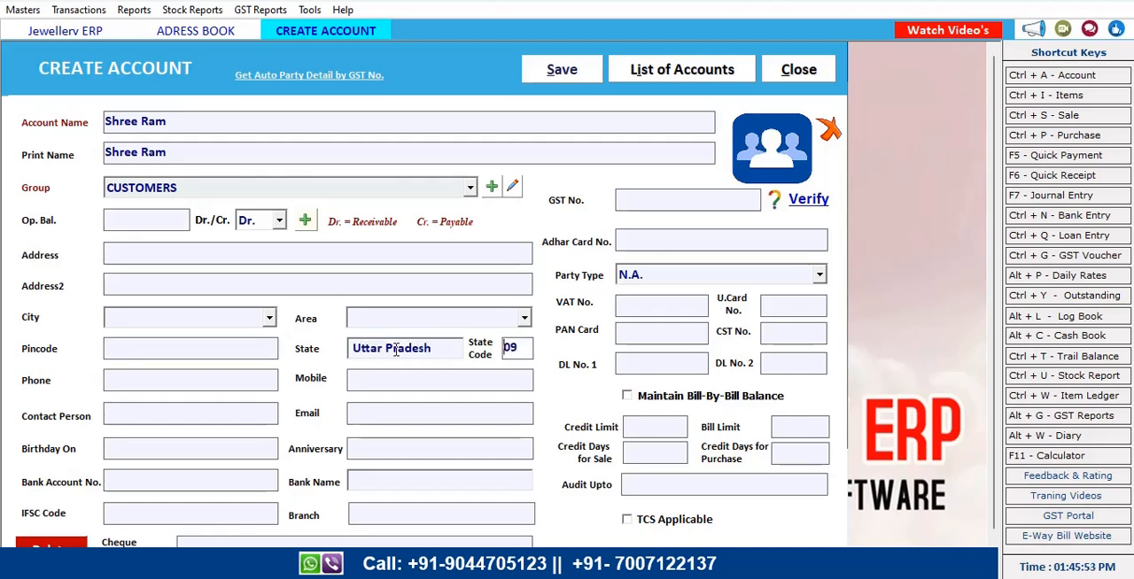
Enter a GST number for the customer account
click(708, 199)
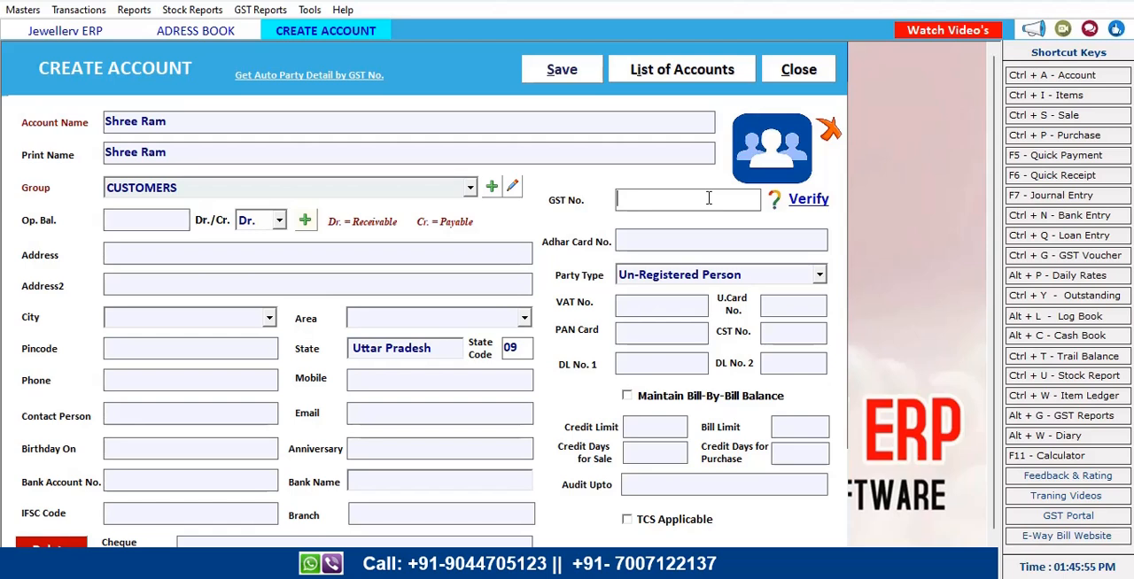
text(09AHDHDFNNFNC N)
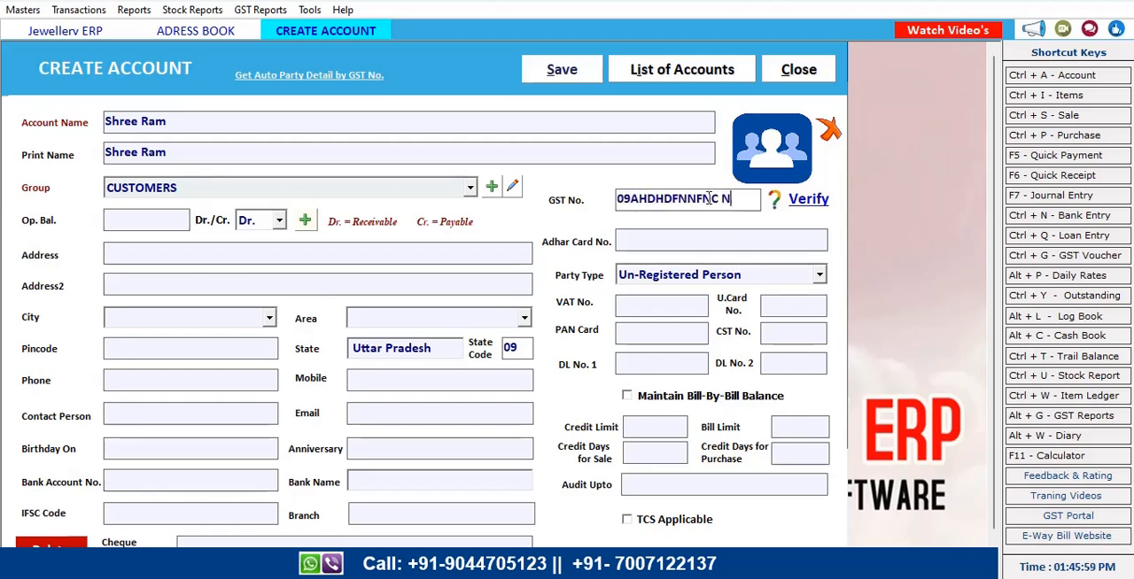
key(BackSpace)
text(23)
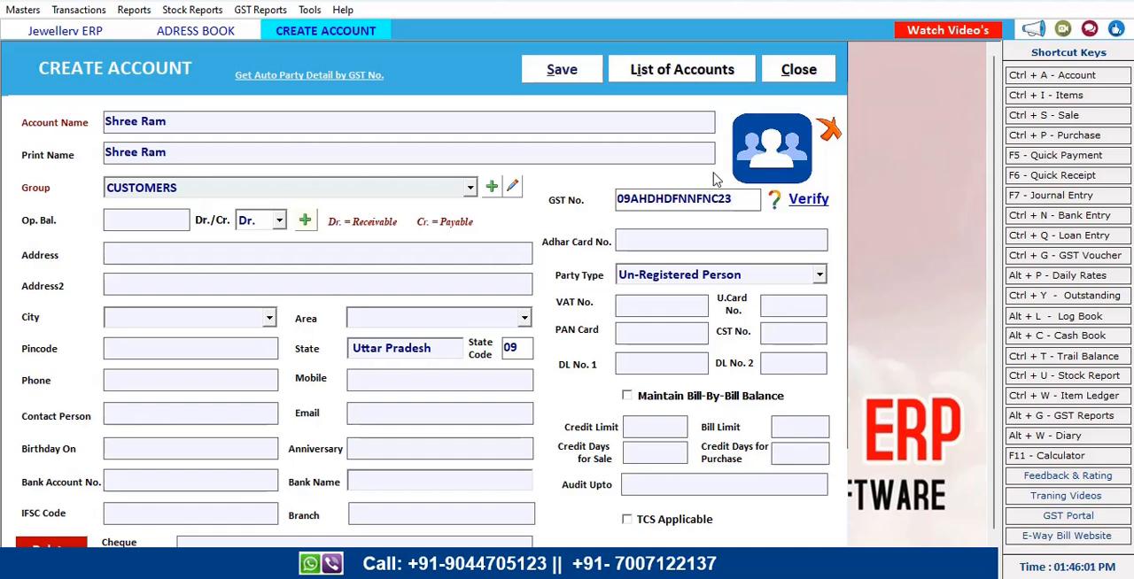
click(675, 236)
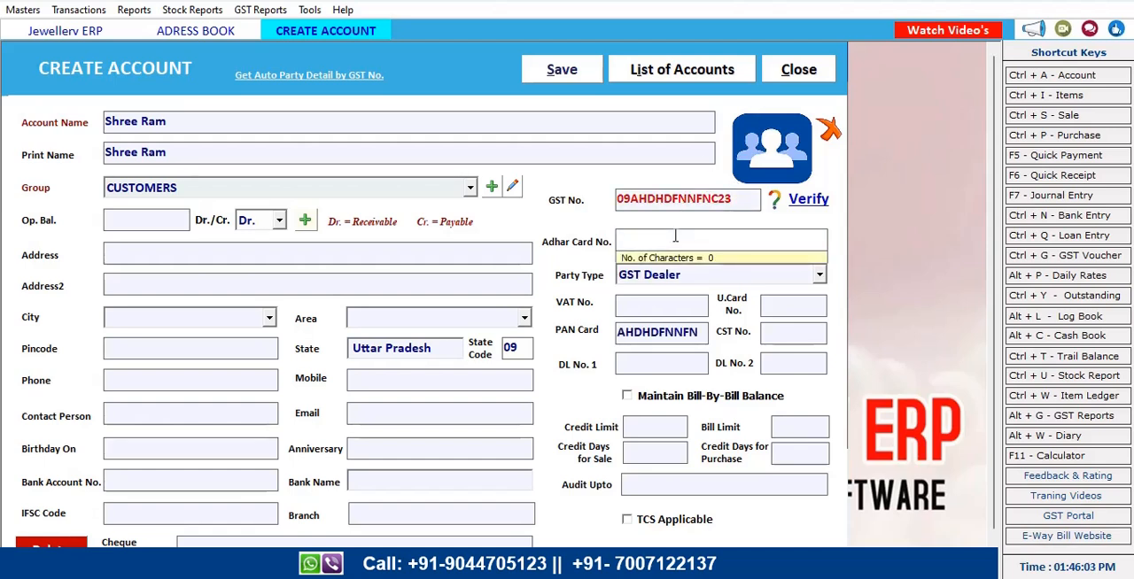
Replace the account's GST number with the customer's corrected GST number
drag(732, 198, 613, 207)
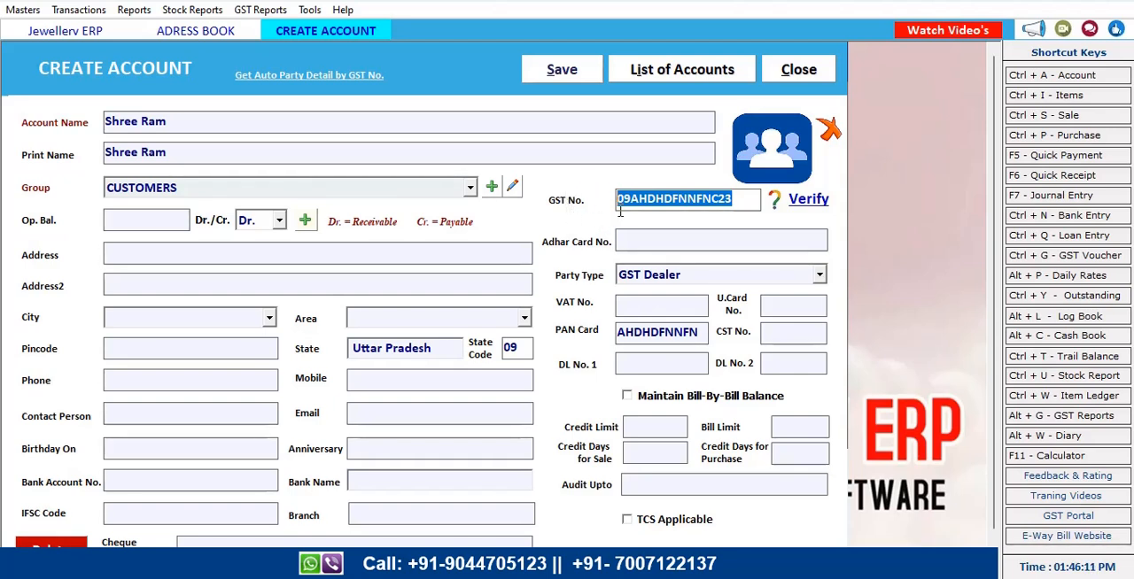
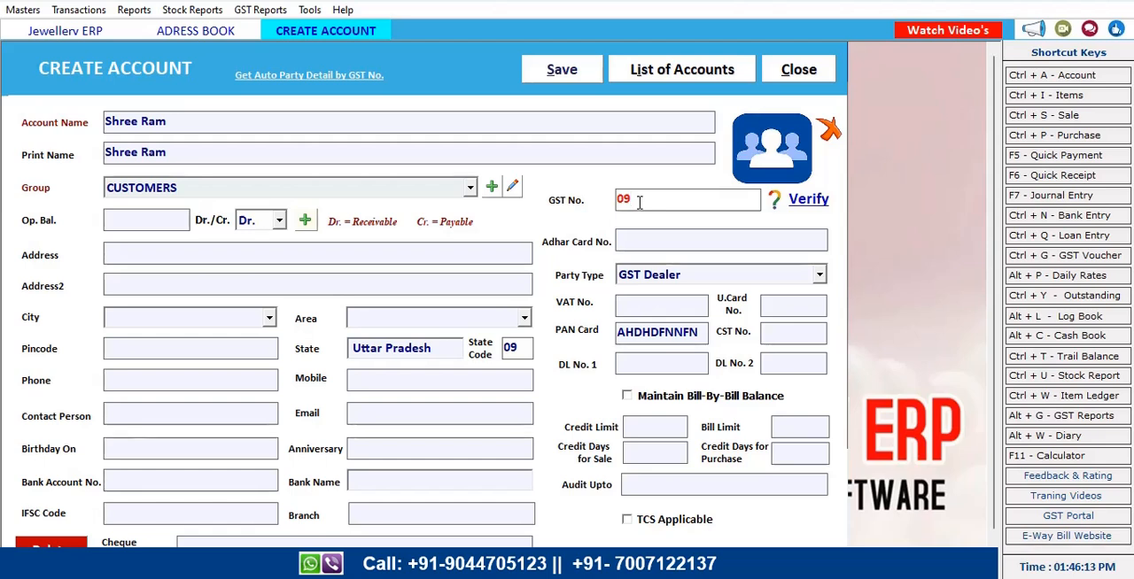
key(Return)
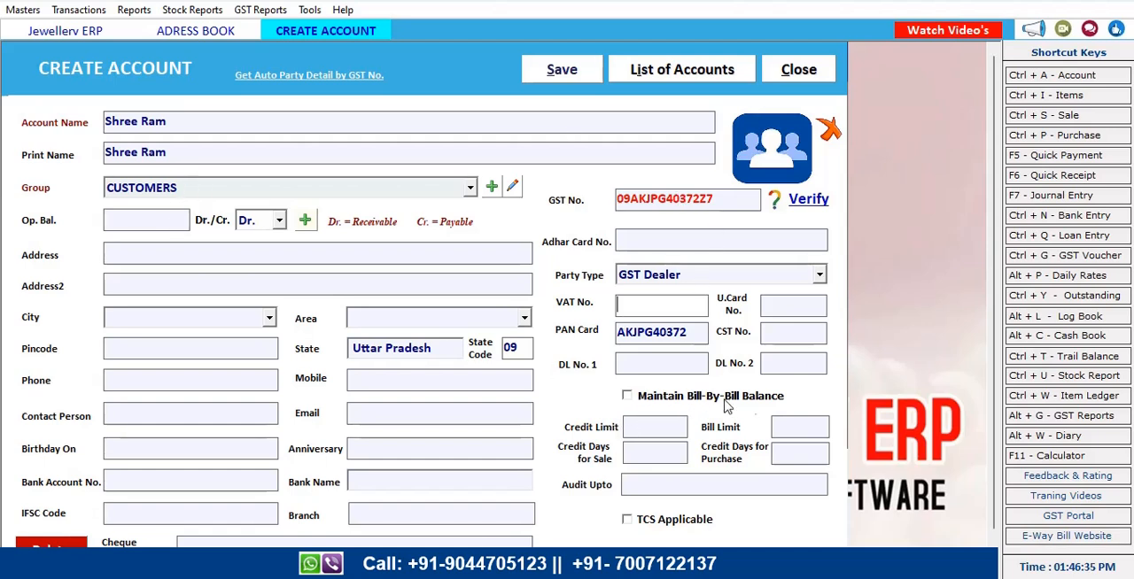
Enable bill-by-bill balance for the account and add an opening bill row of type Sale
click(627, 397)
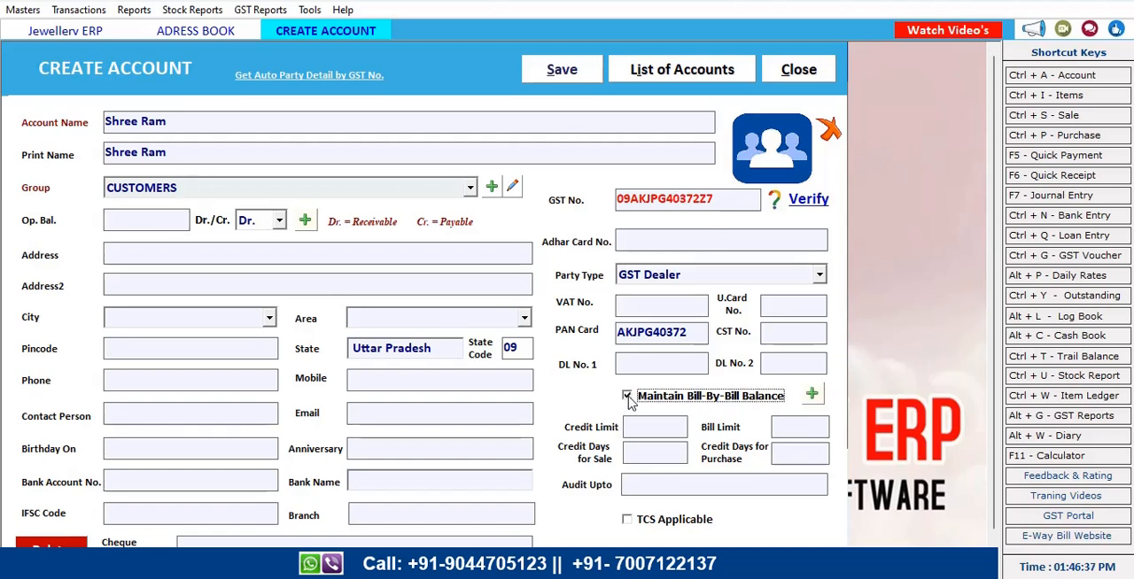
click(812, 395)
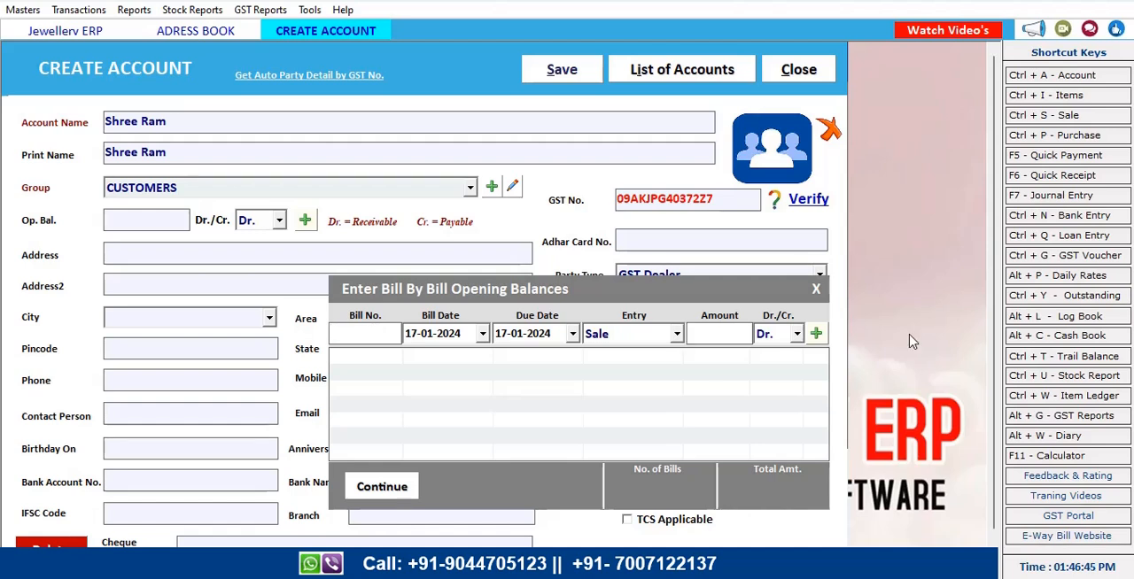
click(677, 335)
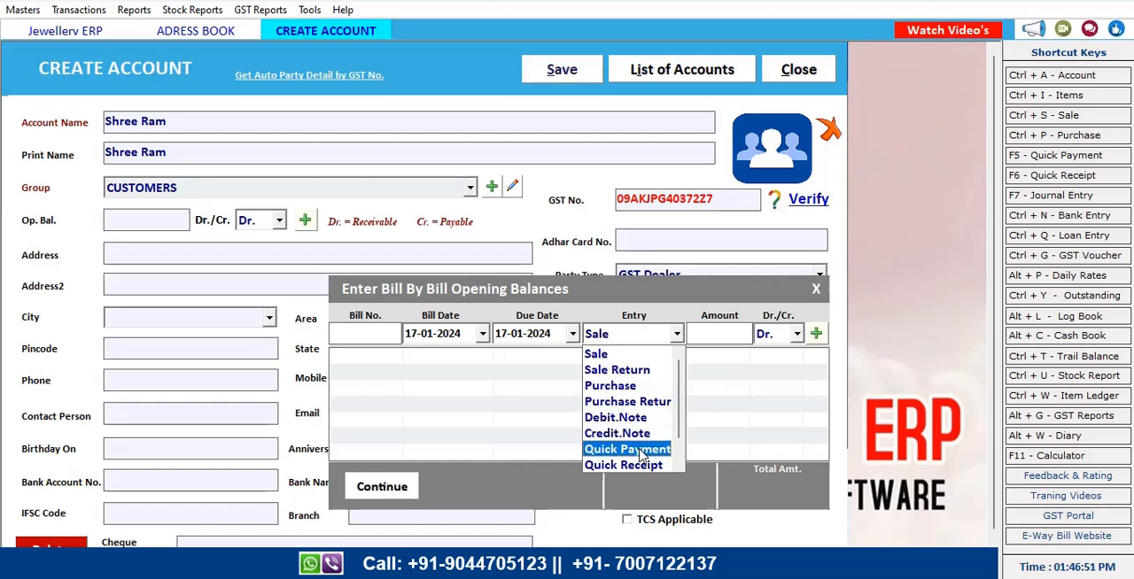
click(760, 381)
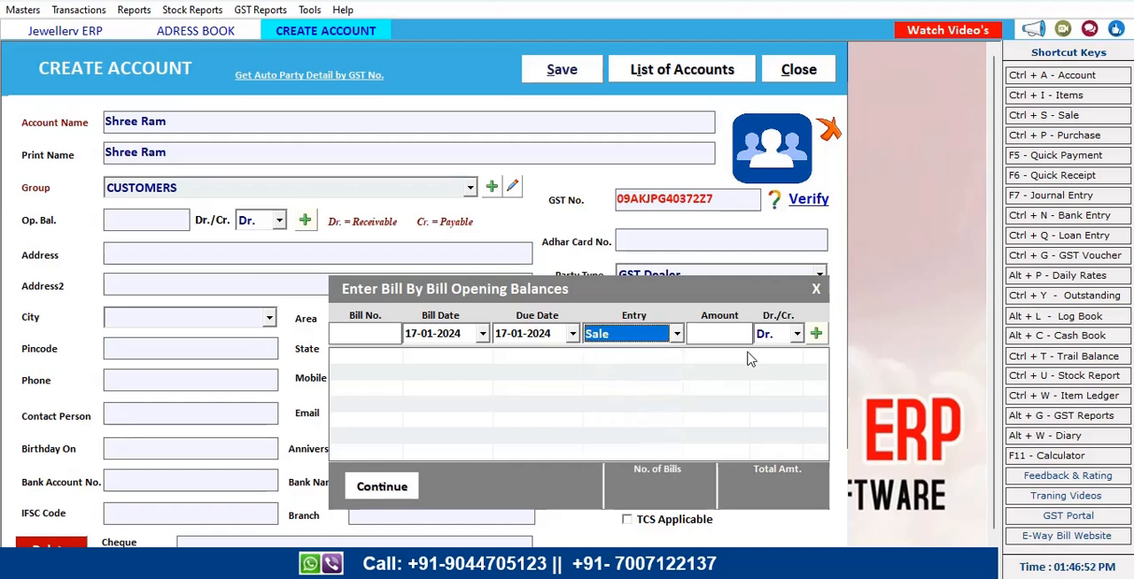
click(816, 335)
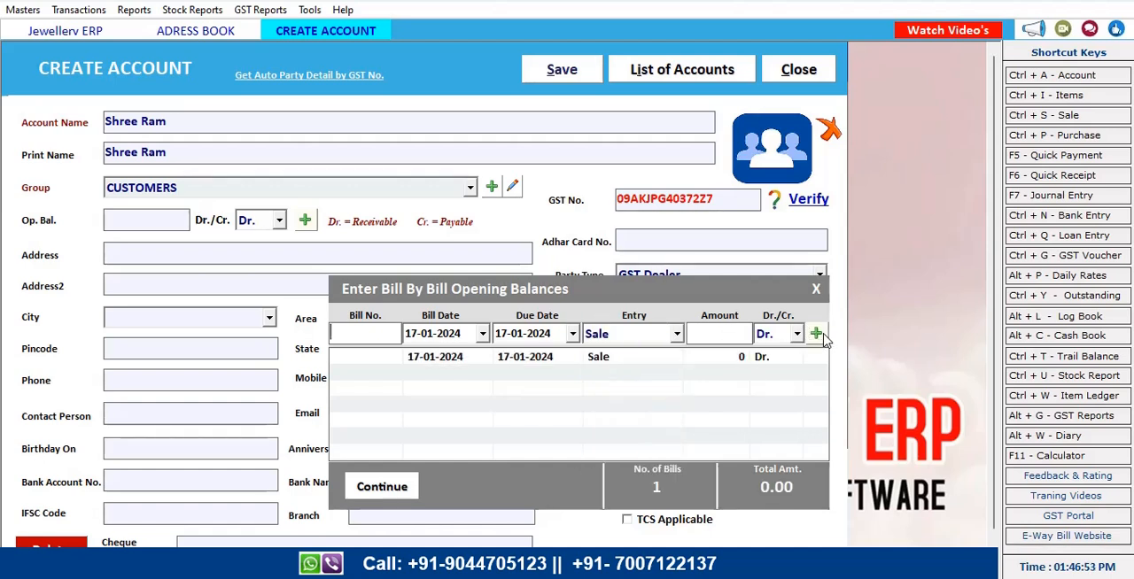
Delete the opening Sale bill row, leave the bill-by-bill dialog, and turn off bill-by-bill balance for the account
click(511, 361)
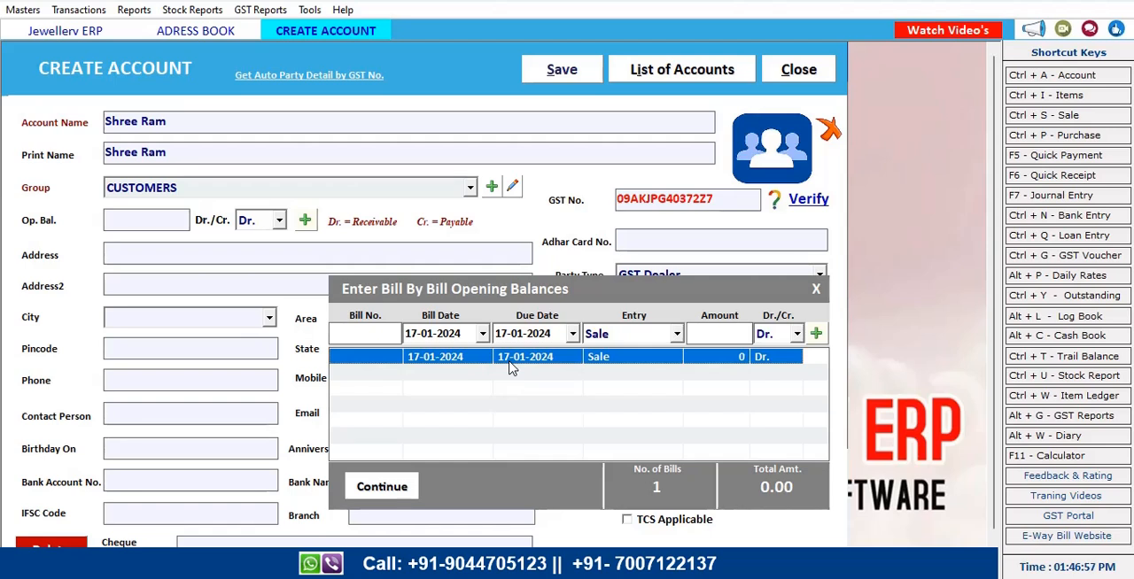
key(Delete)
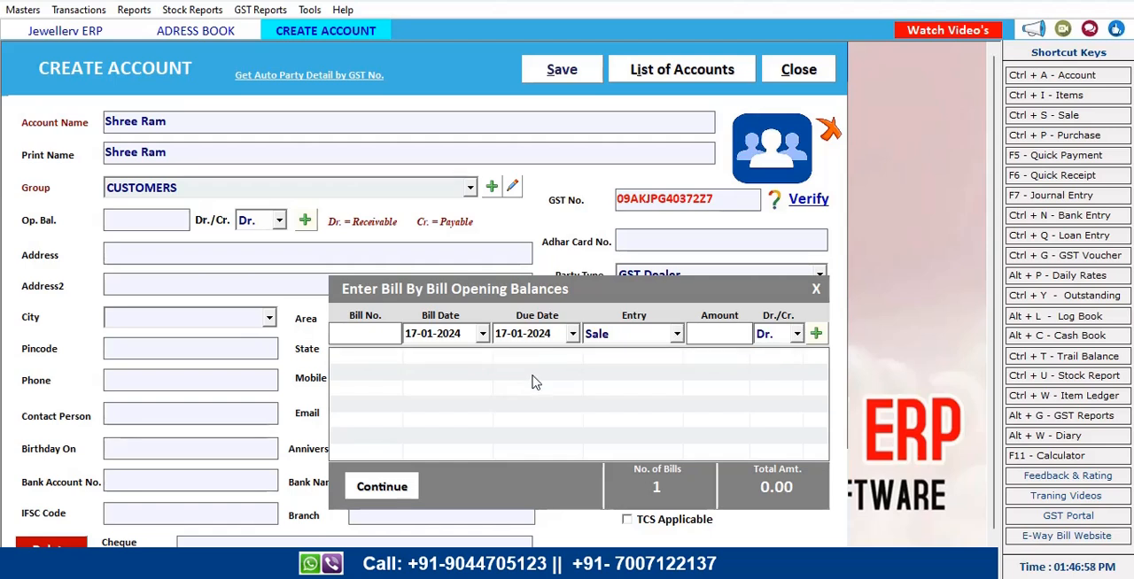
click(408, 498)
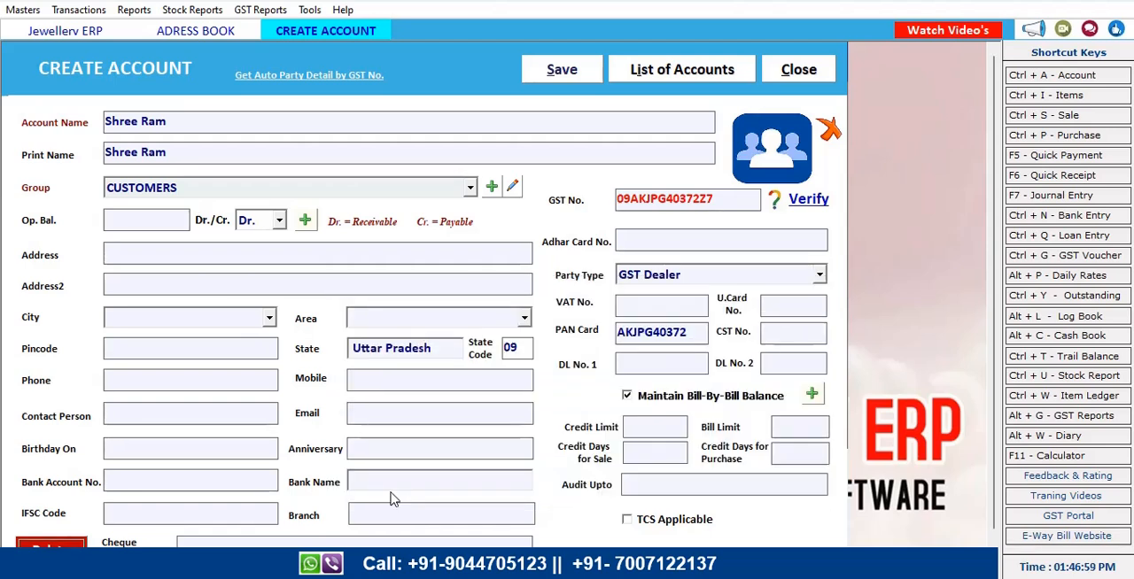
click(627, 397)
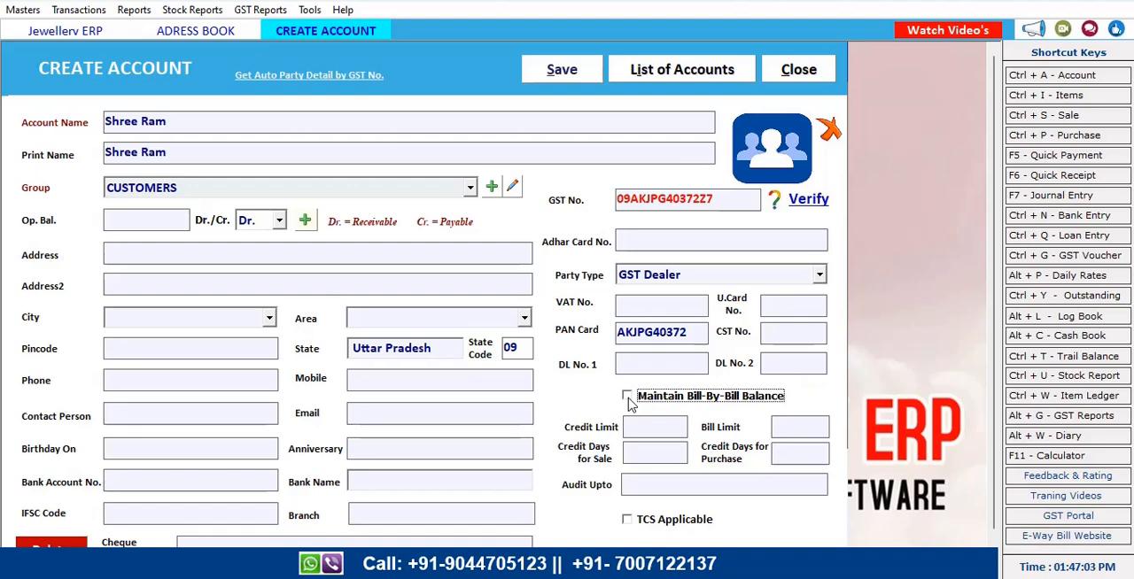
Save the Shree Ram customer account and close the account form
click(557, 78)
click(622, 347)
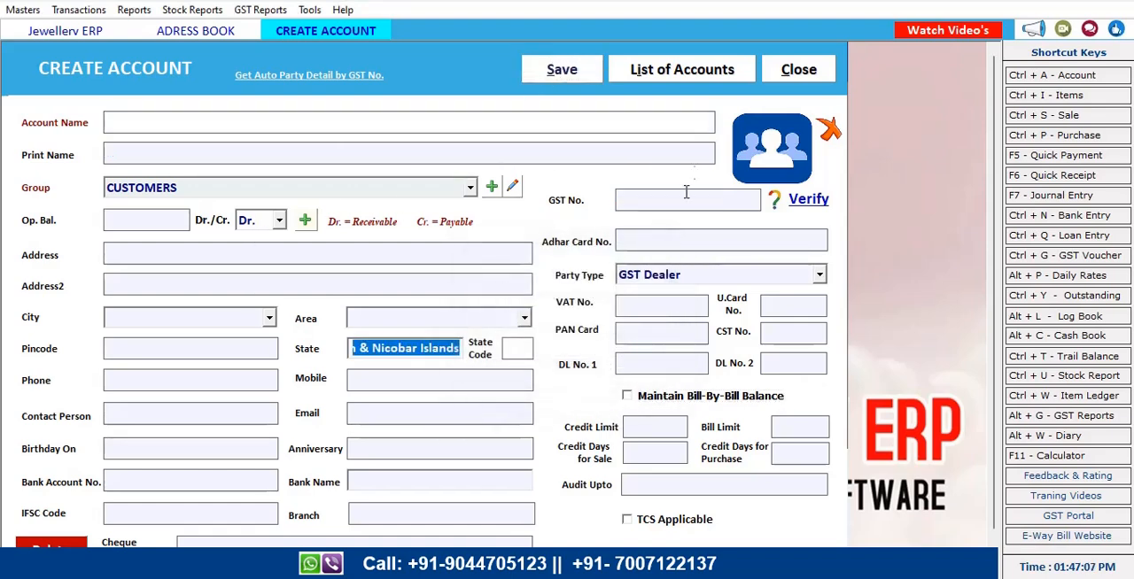
click(798, 70)
click(802, 71)
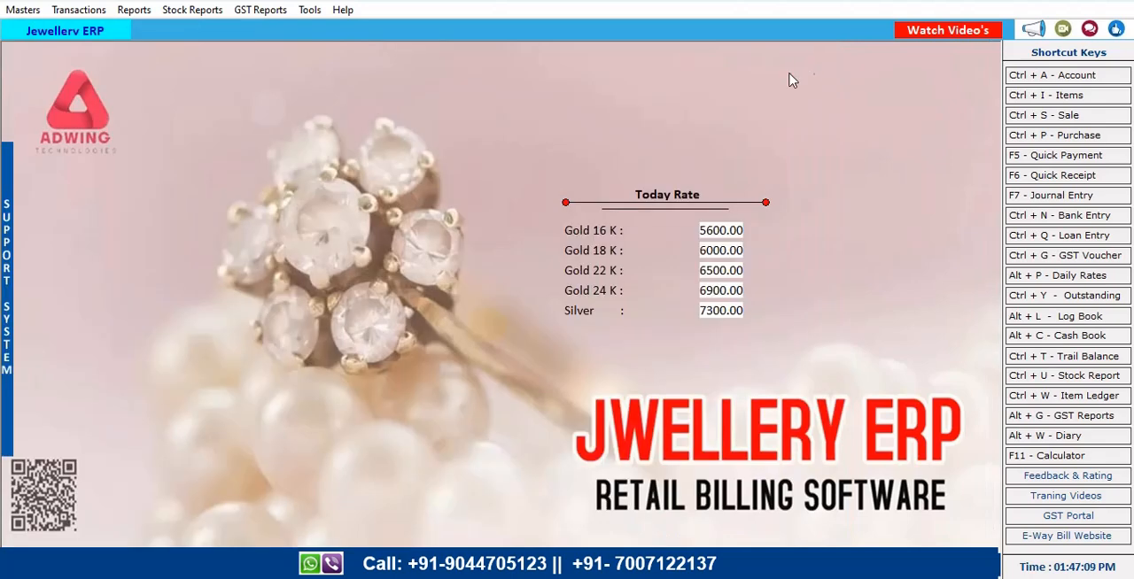
Start a new credit sale bill and pick Shree Ram as the party
click(94, 14)
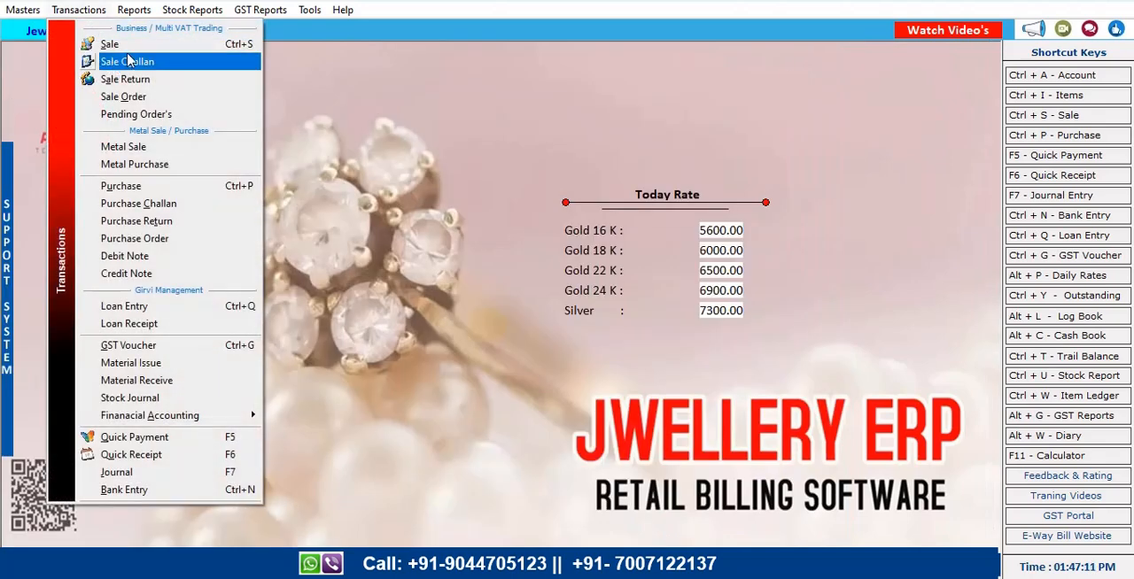
click(135, 44)
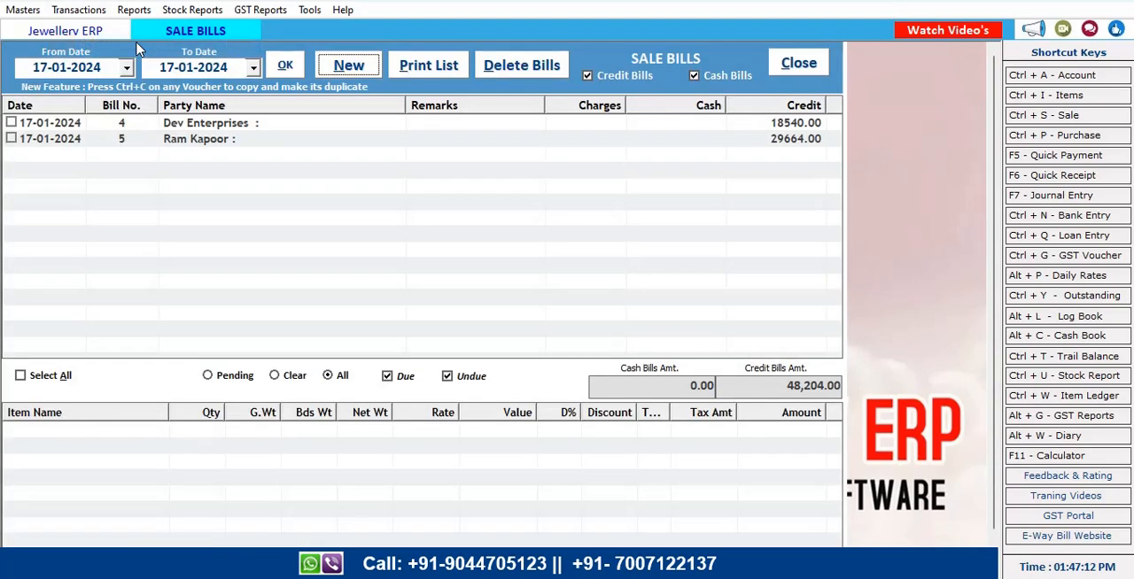
click(350, 67)
key(Return)
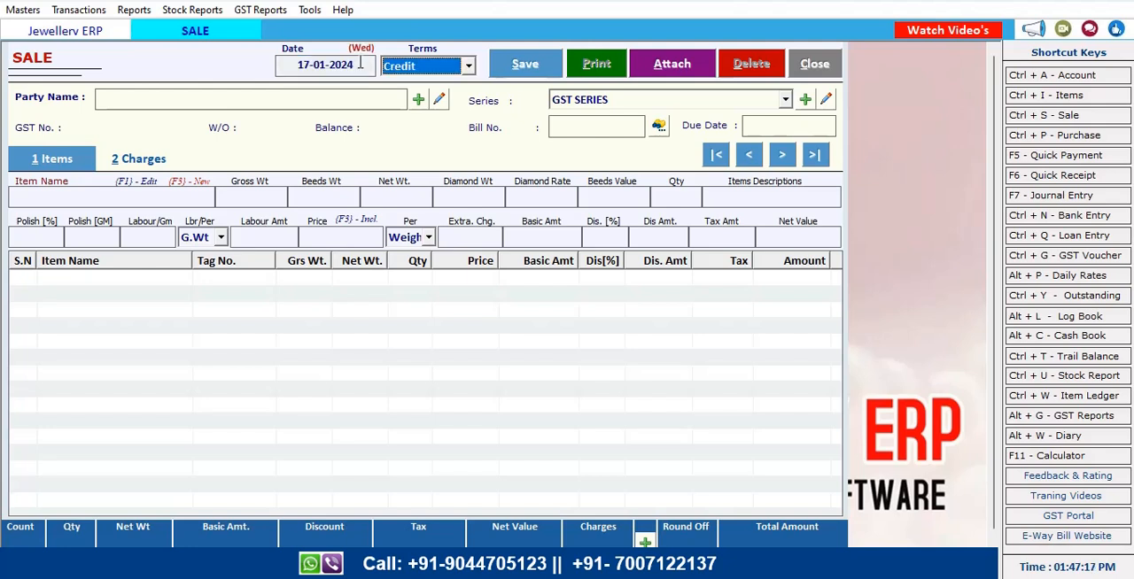
key(Return)
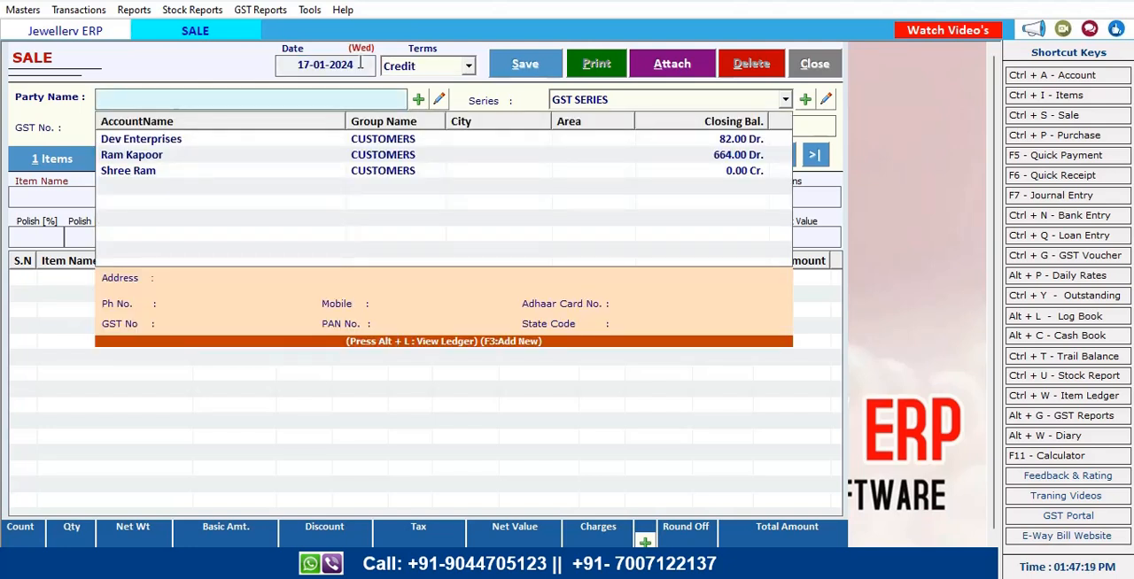
click(131, 173)
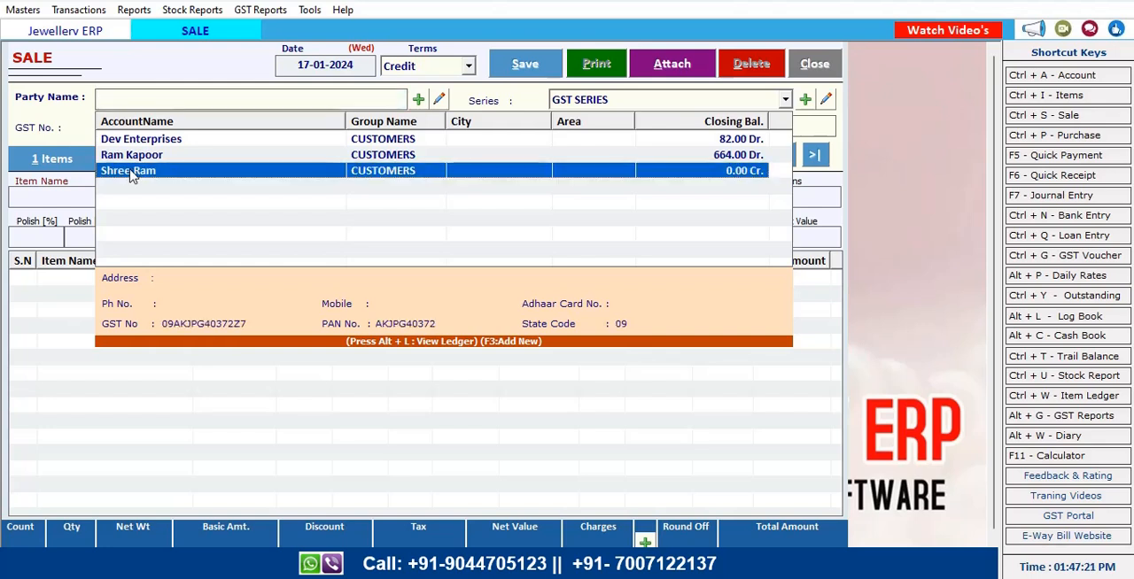
key(Return)
Add the item RING SILVER to the sale bill
key(Return)
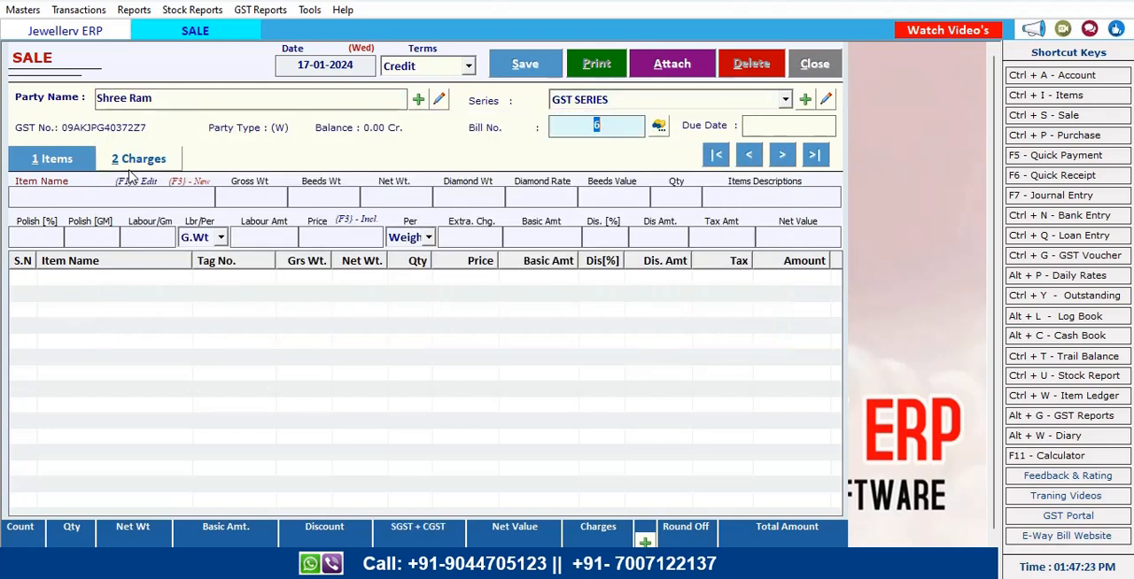
key(Return)
key(Return)
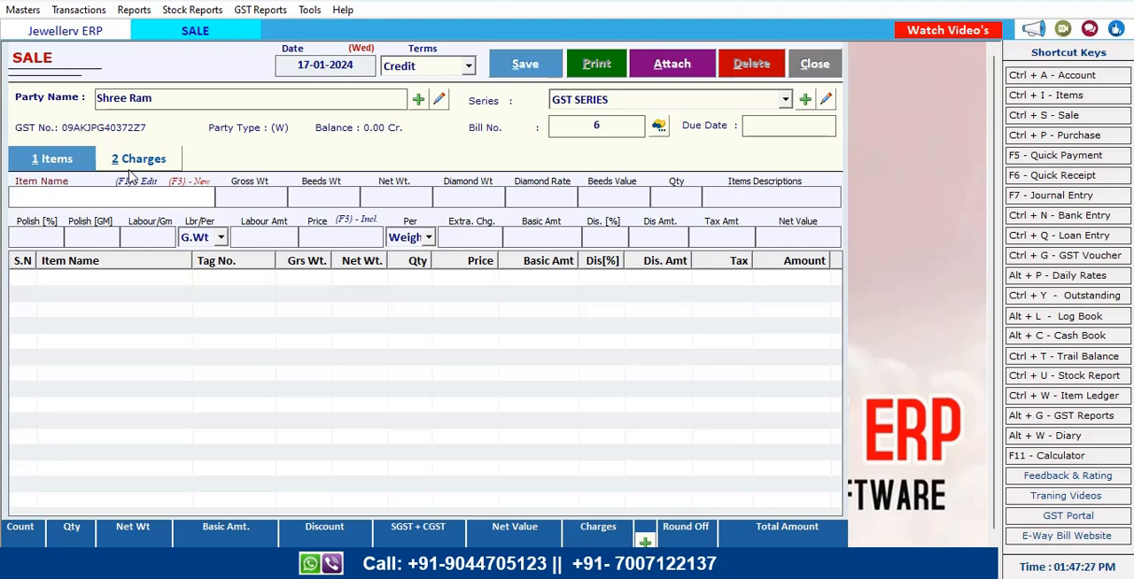
text(ri)
key(Down)
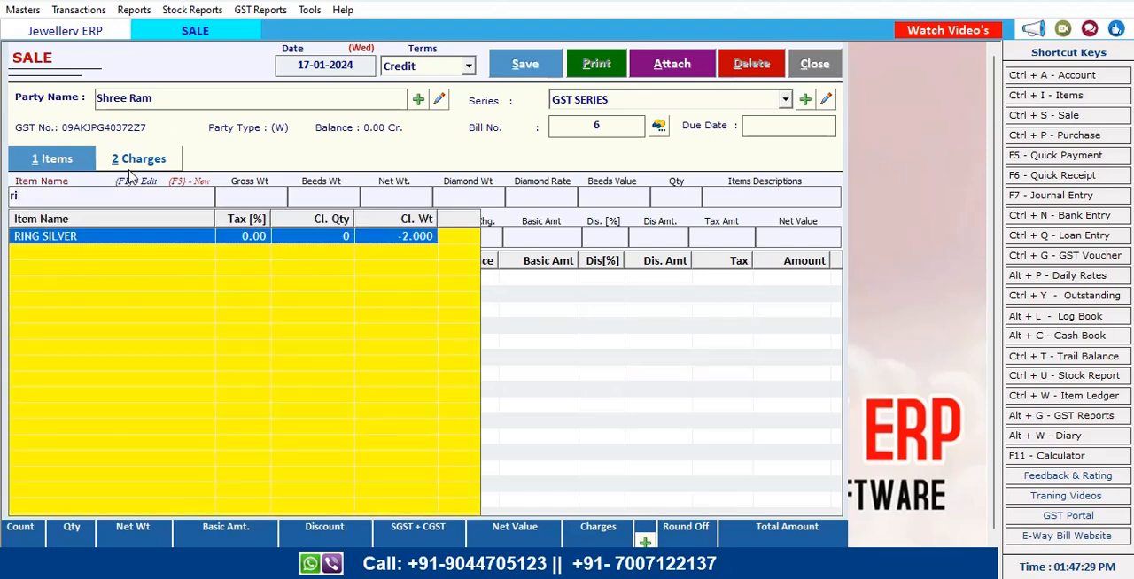
key(Return)
key(Return)
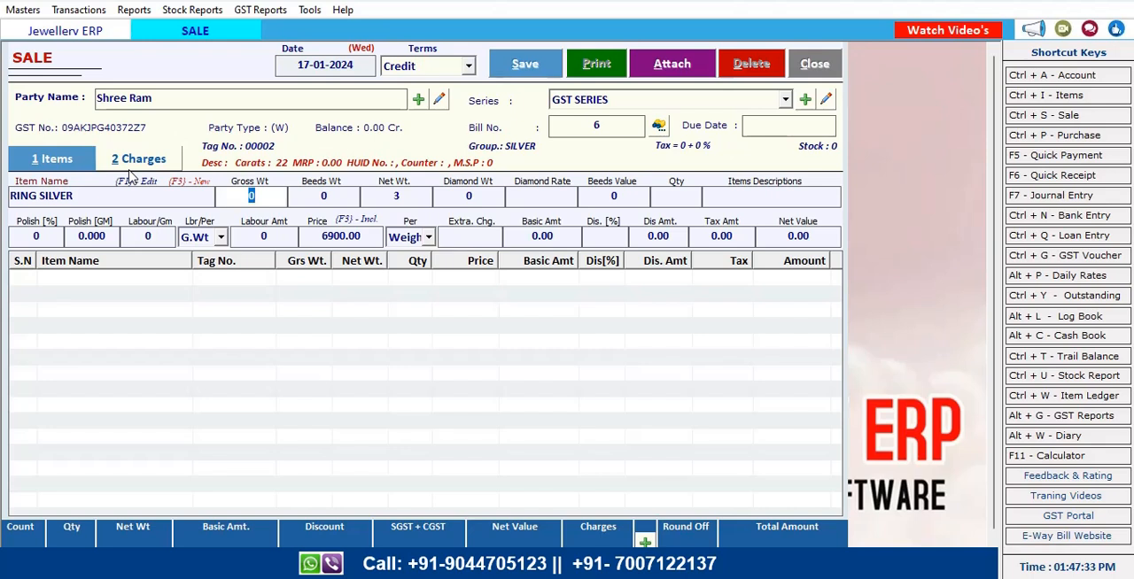
Enter a gross weight of 5.6 and a quantity of 1 for the ring
text(5.)
key(Return)
key(Return)
key(Return)
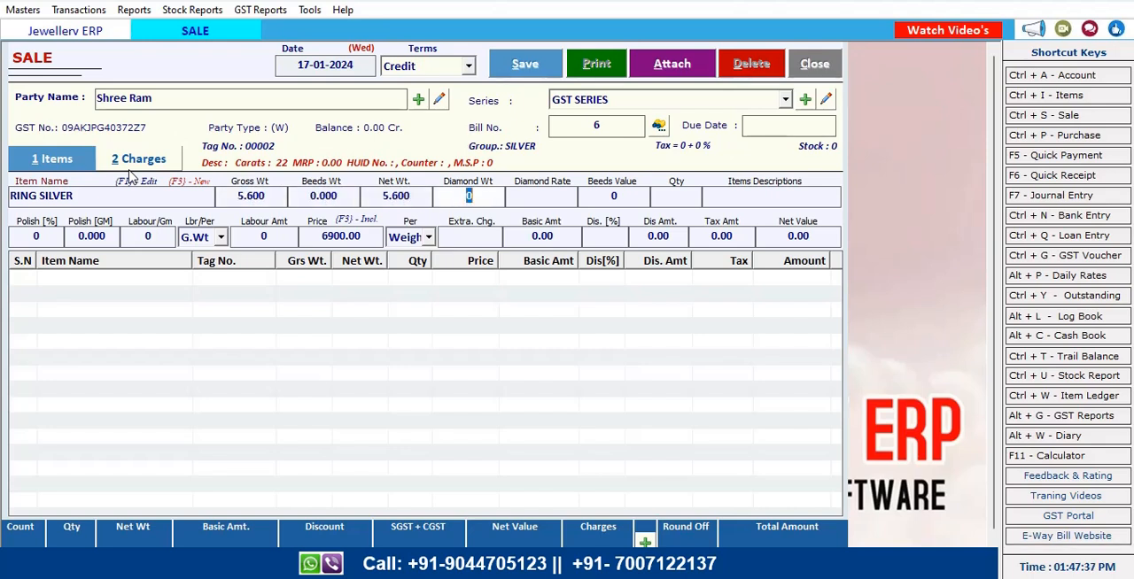
key(Return)
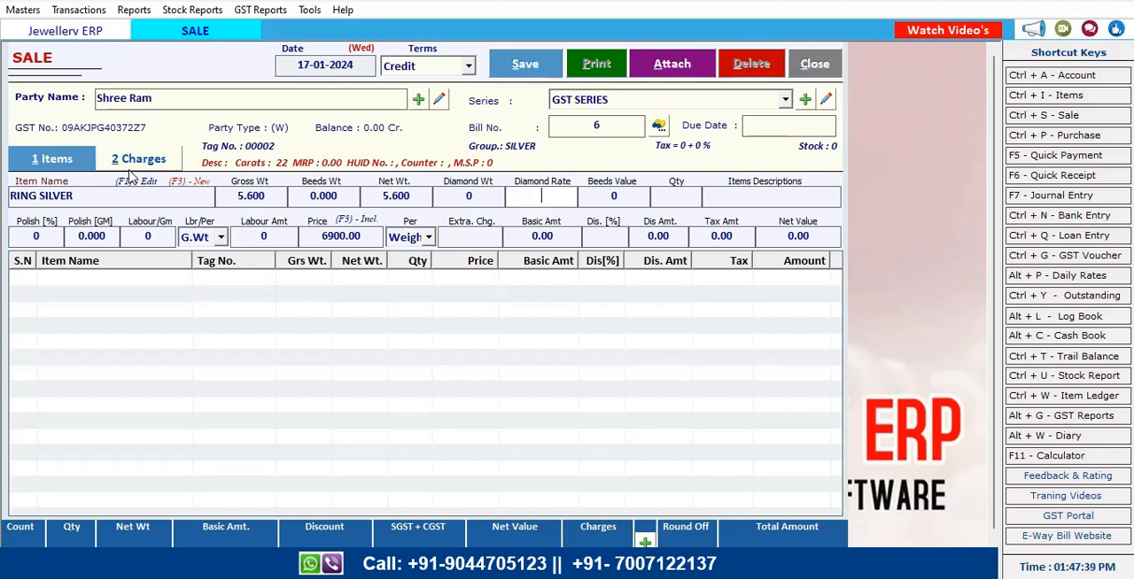
key(Return)
key(Return)
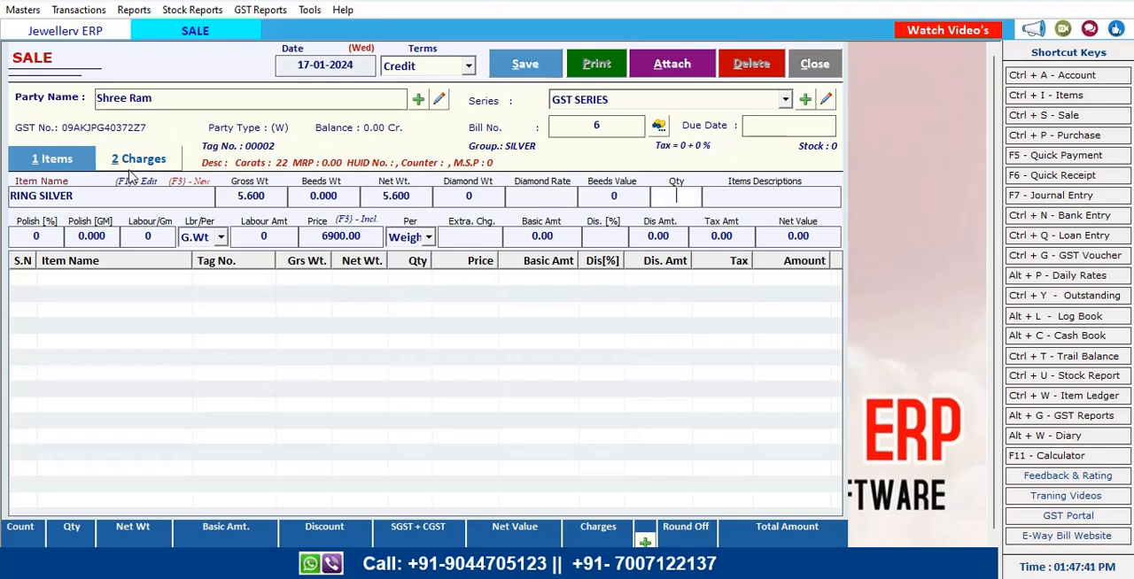
text(1)
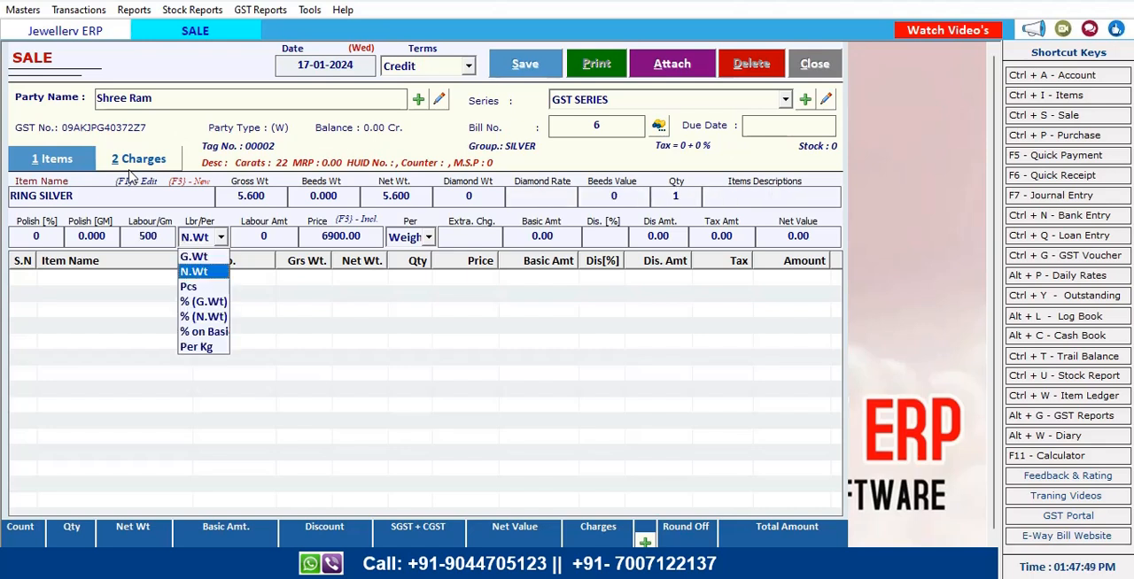
key(Return)
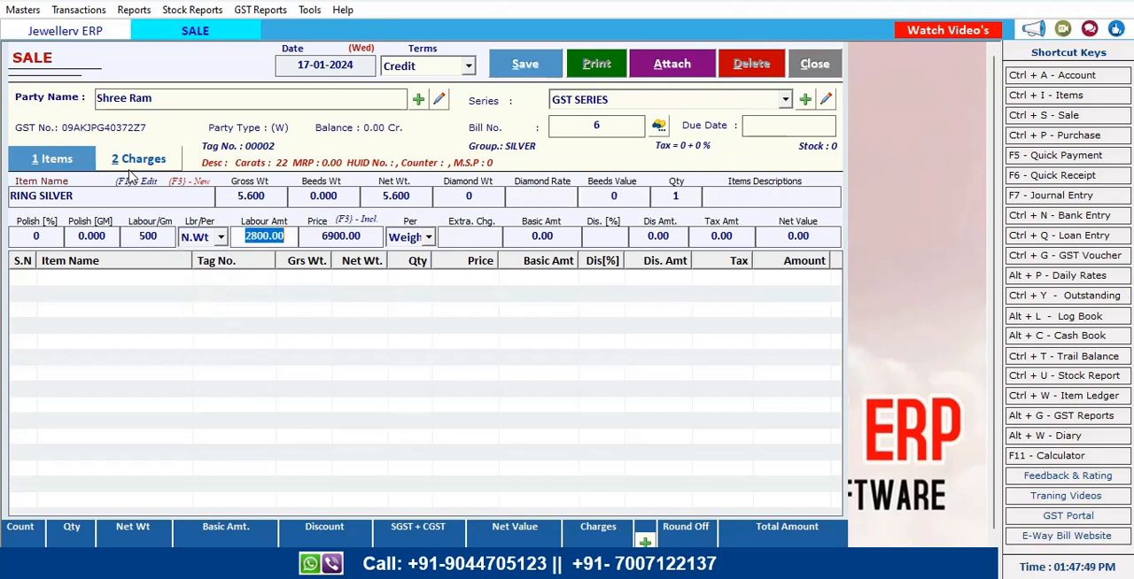
key(Return)
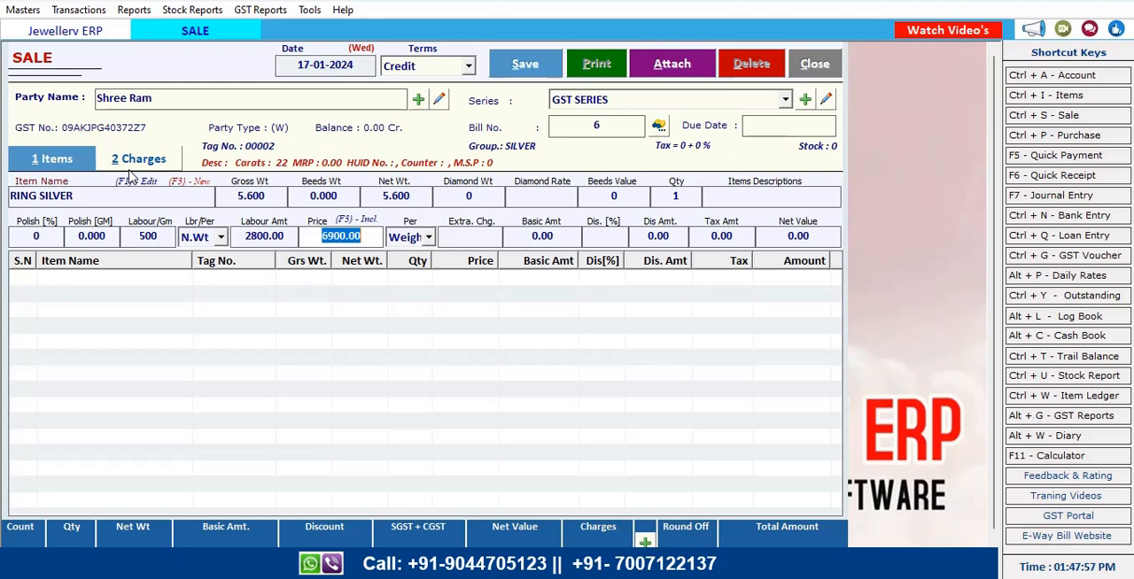
Open the Options settings and close them again
click(312, 11)
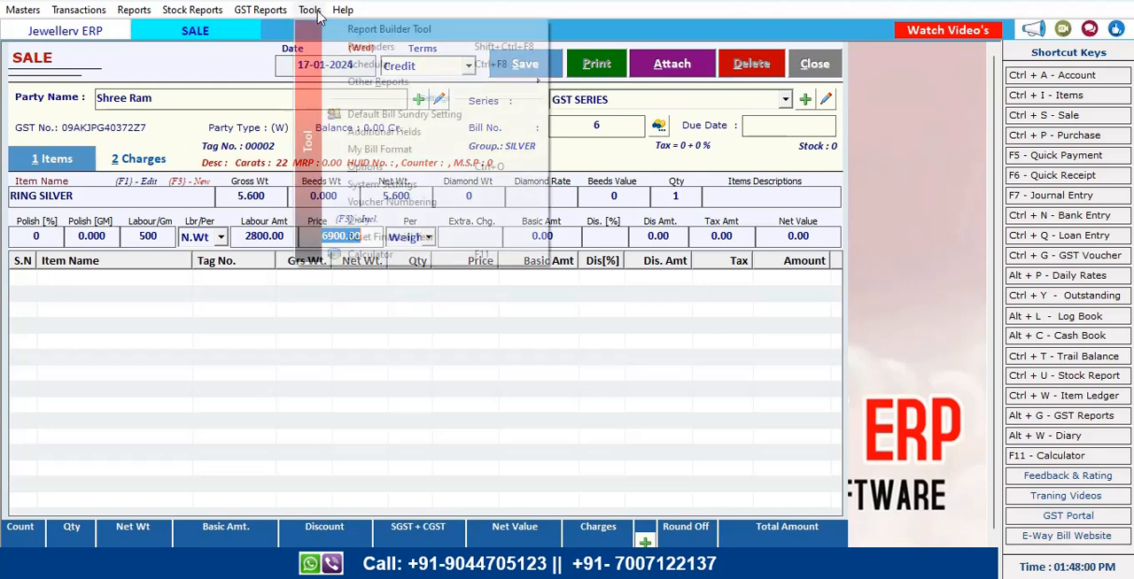
click(383, 167)
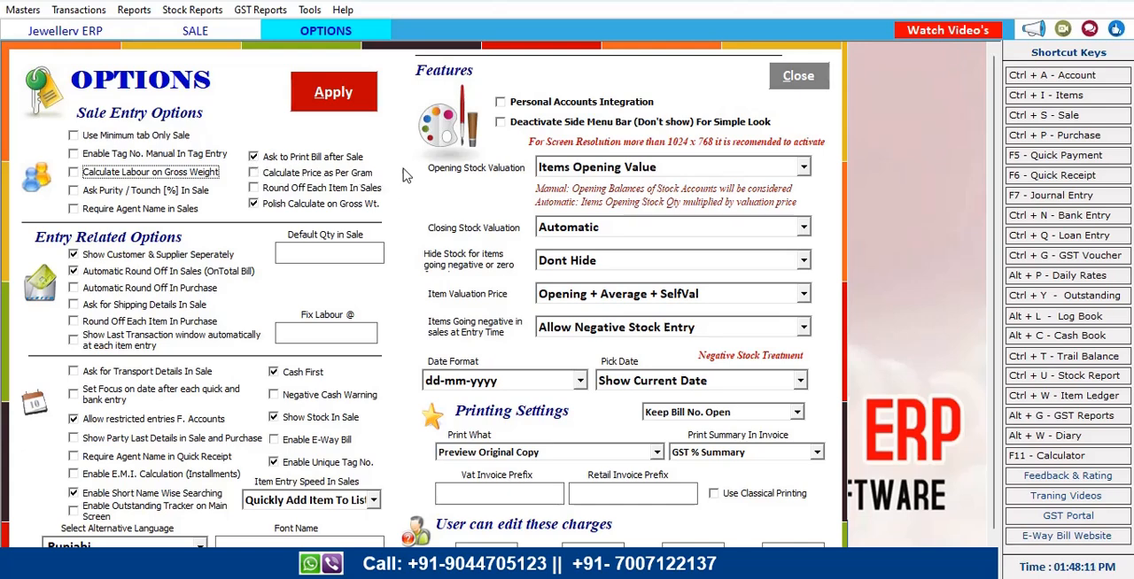
click(797, 78)
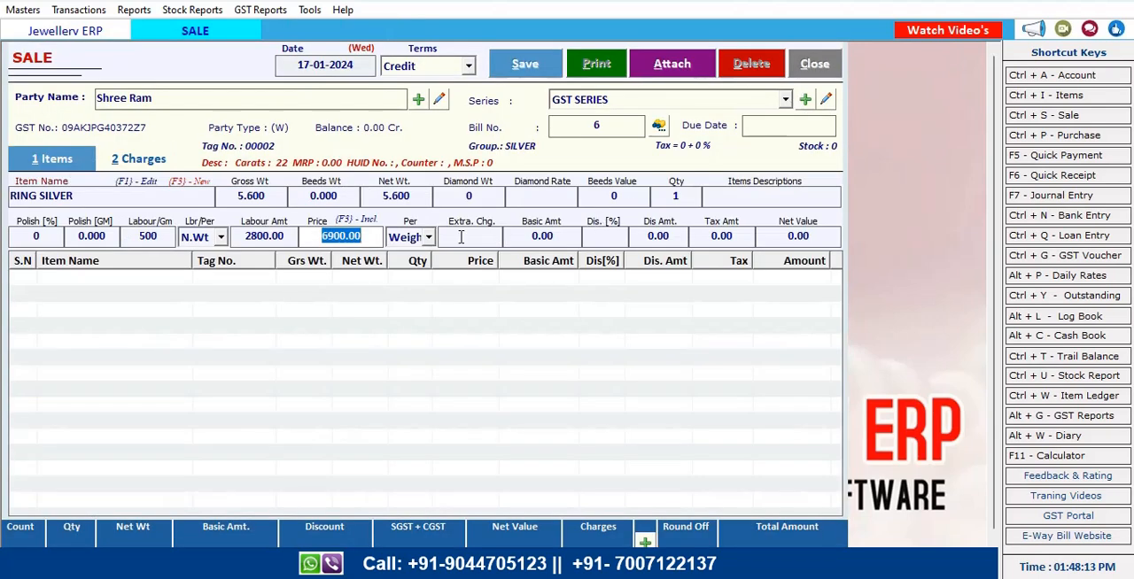
Set the ring's price to 69000 per N.Wt and add the line to the bill
text(6900)
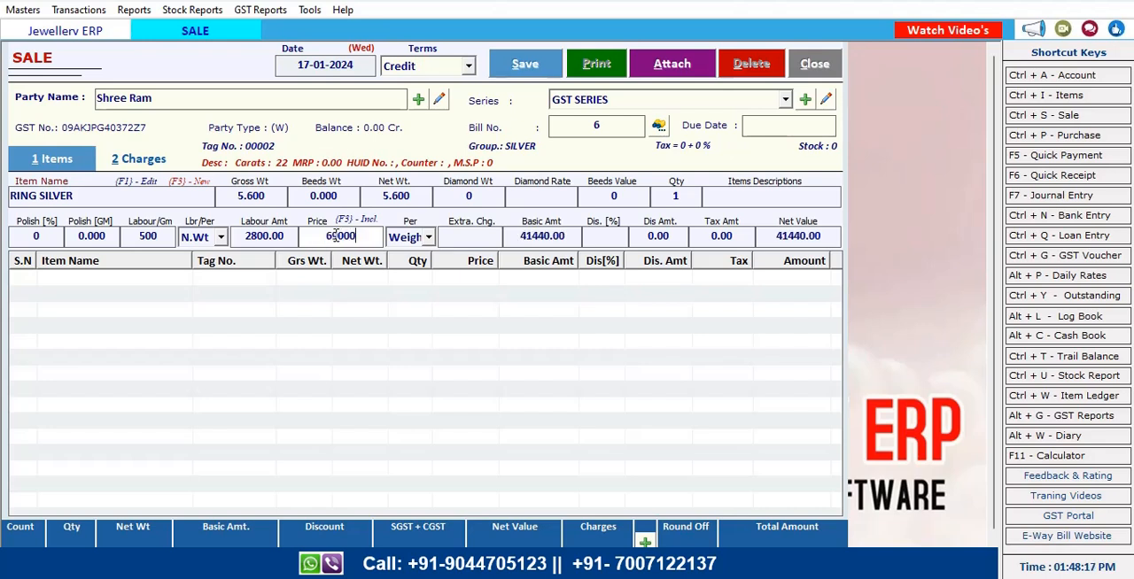
key(Return)
key(Down)
key(Down)
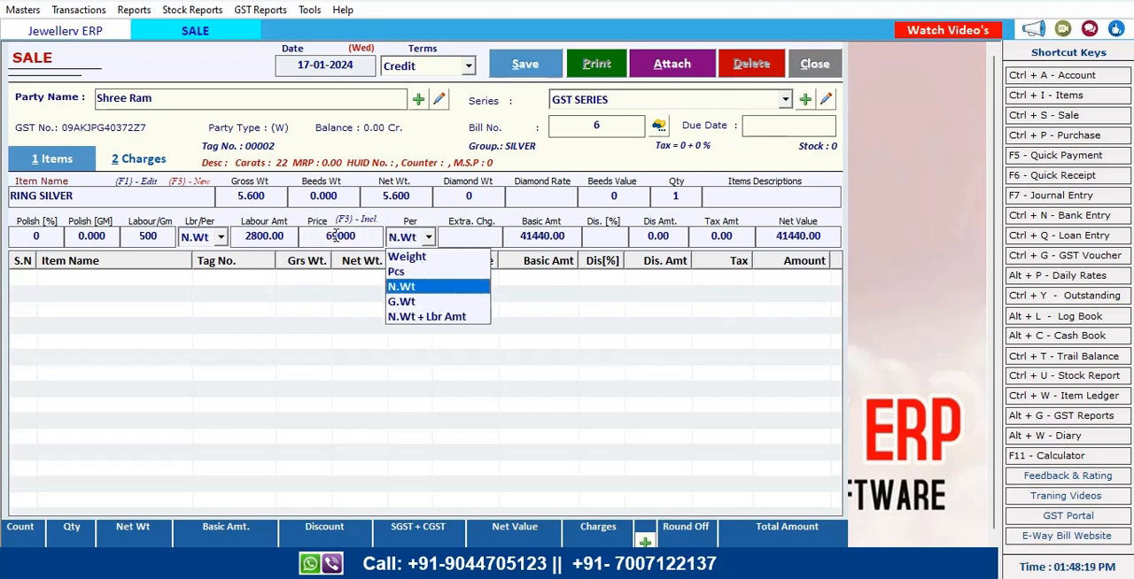
key(Return)
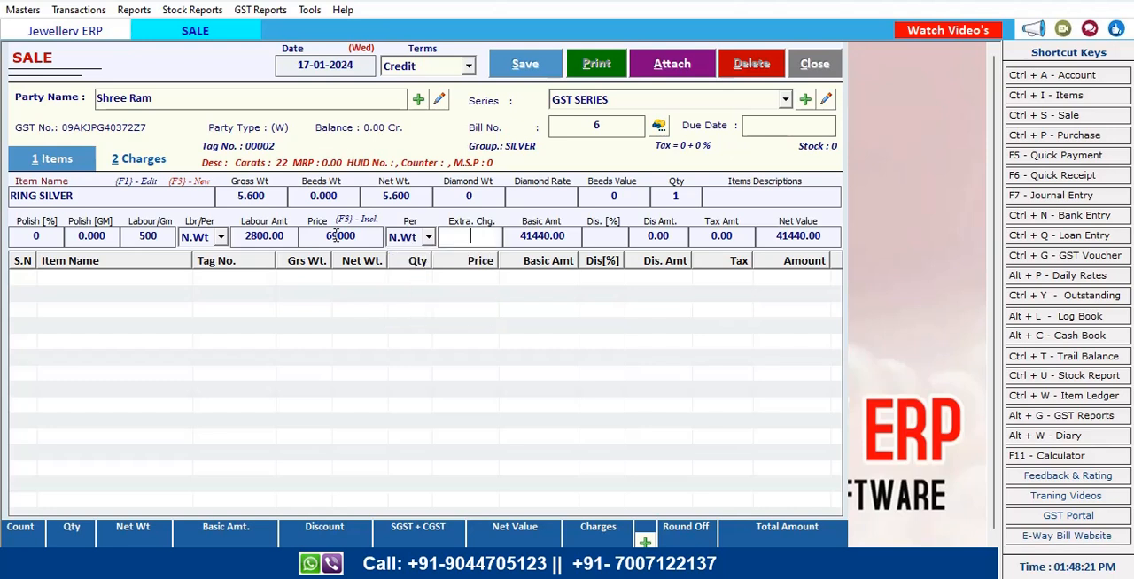
key(Return)
key(Return)
key(Return)
key(Return)
key(Return)
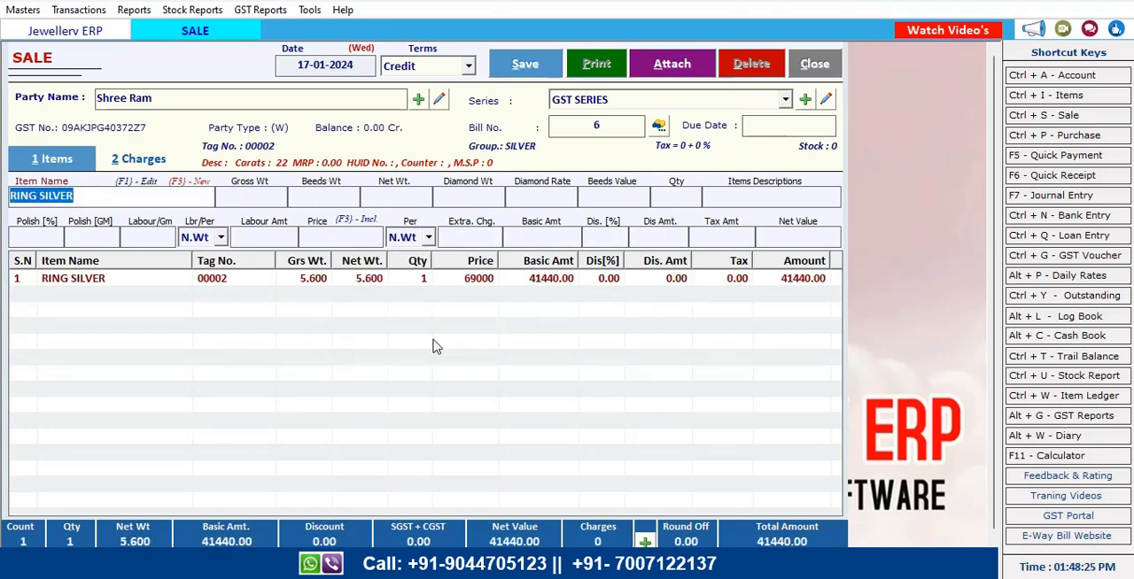
Enter a cash payment amount of 41000 in the payment options and confirm
click(647, 541)
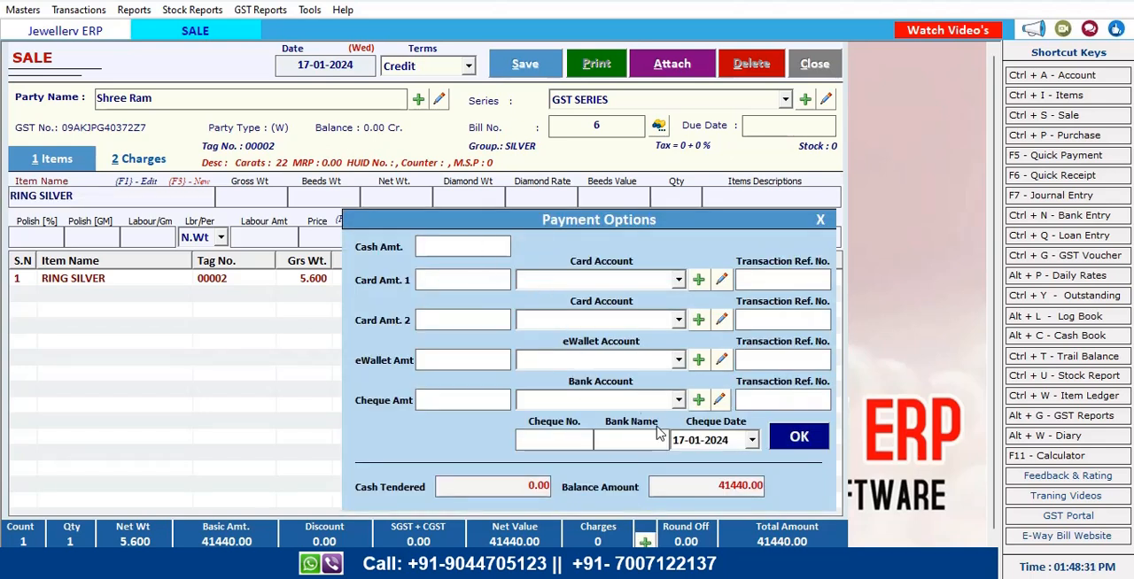
click(632, 289)
click(593, 319)
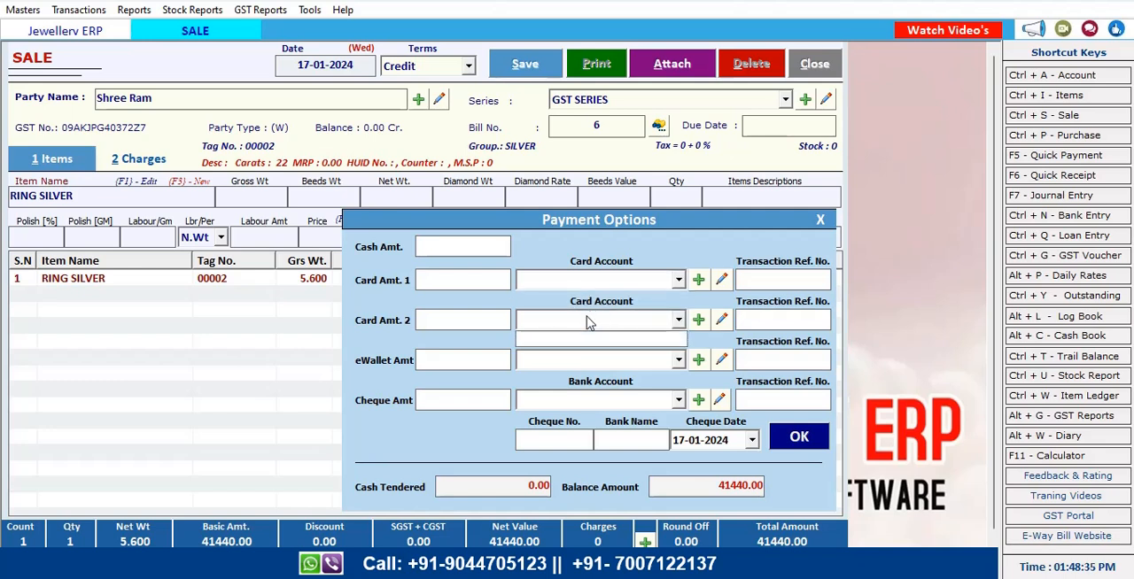
click(578, 359)
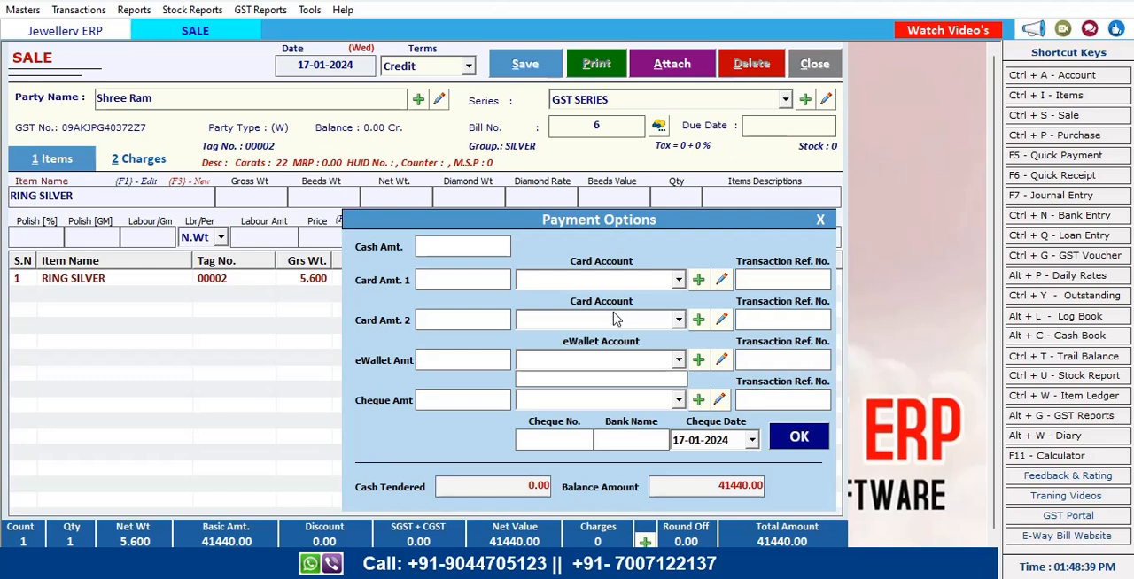
click(472, 249)
click(471, 249)
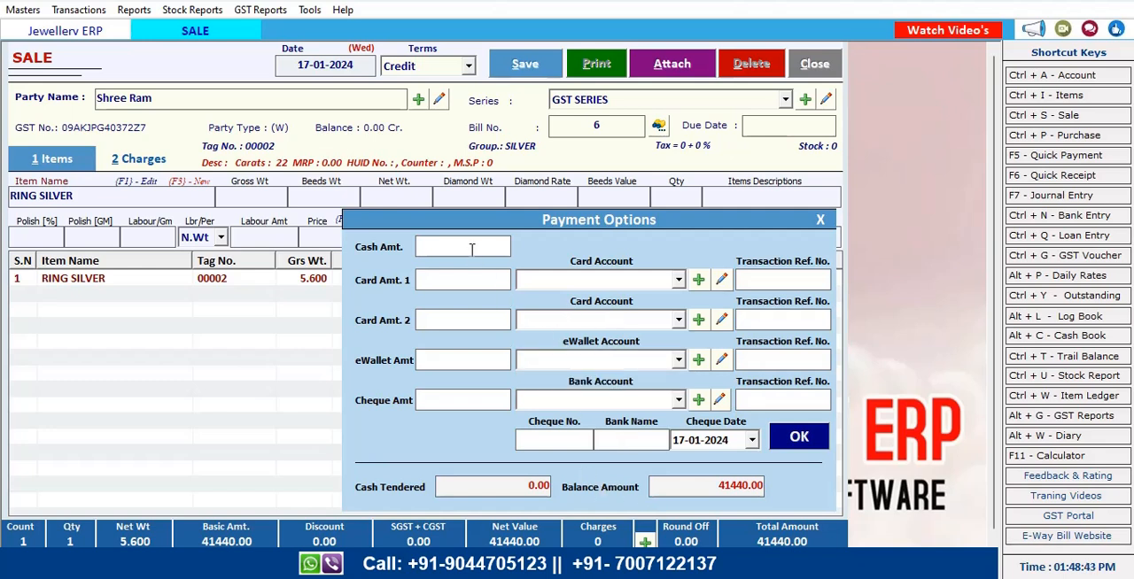
text(41000)
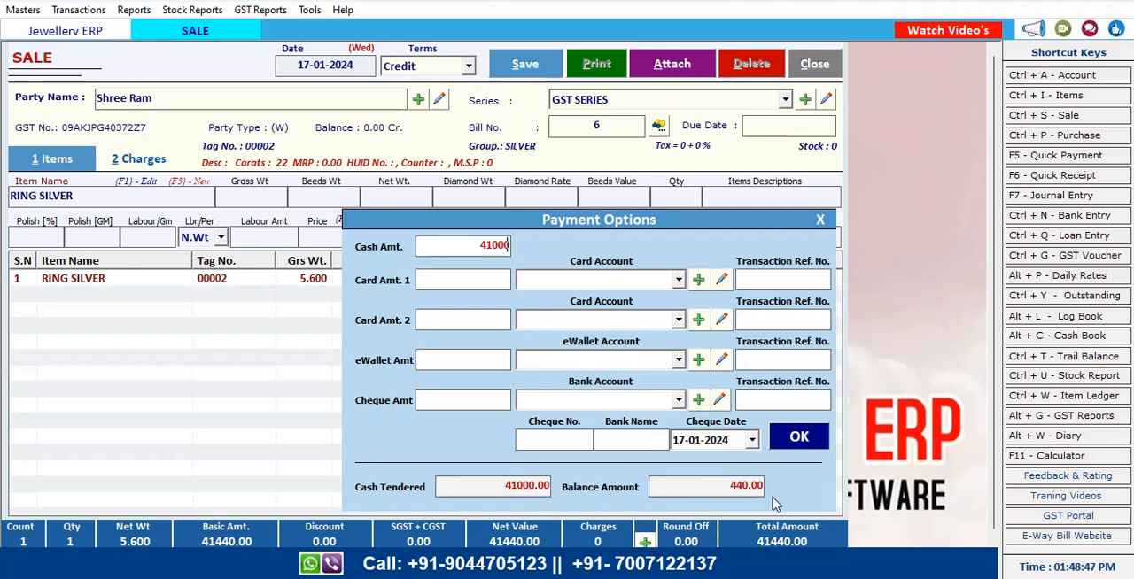
click(806, 447)
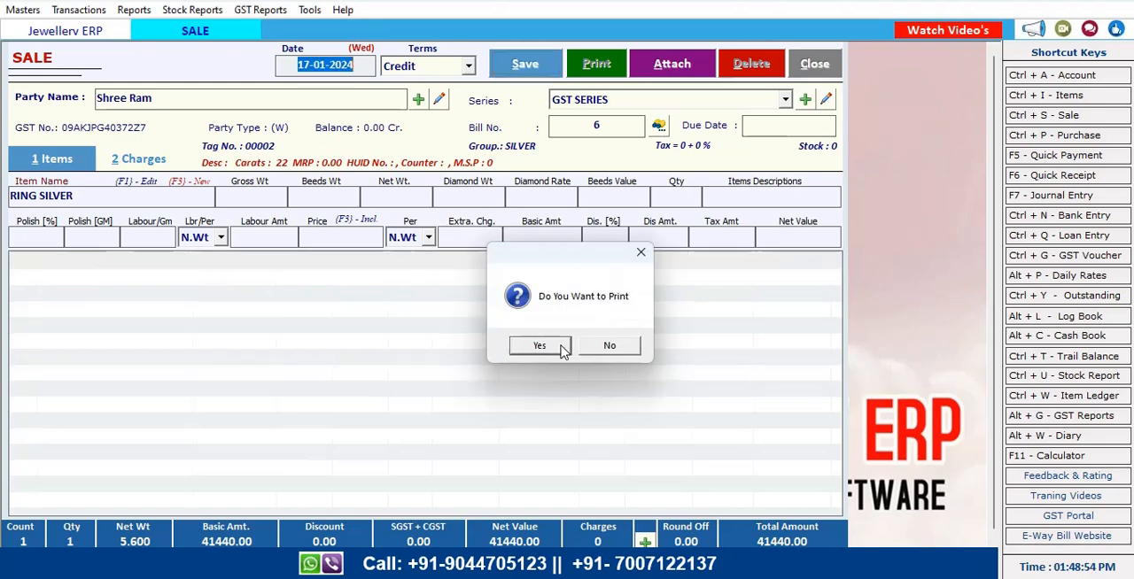
Choose to print the bill, select the GST INVOICE format, and preview the invoice
click(539, 345)
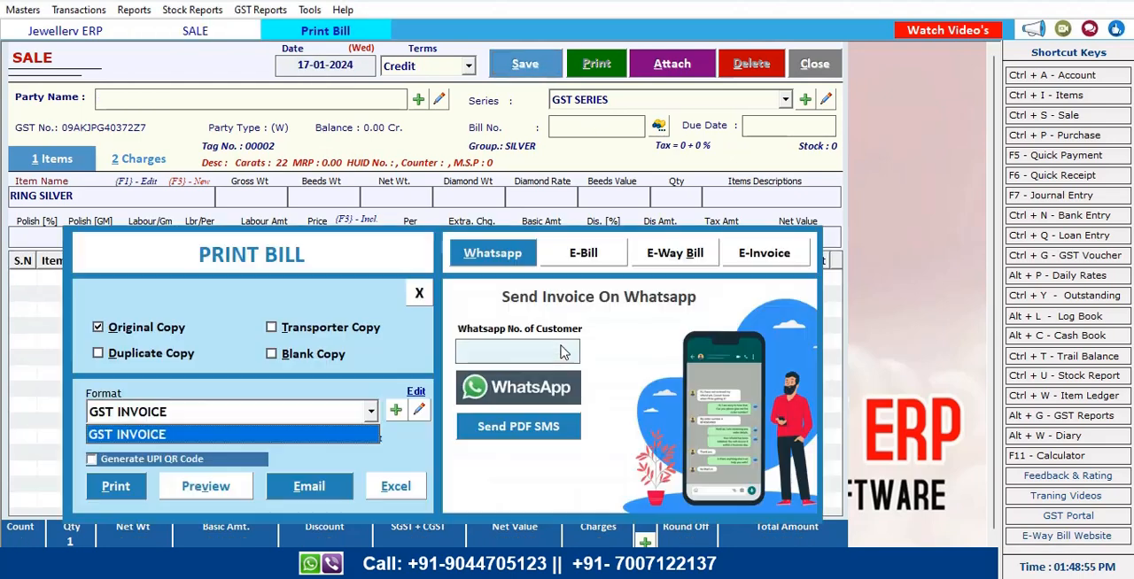
click(262, 434)
click(233, 492)
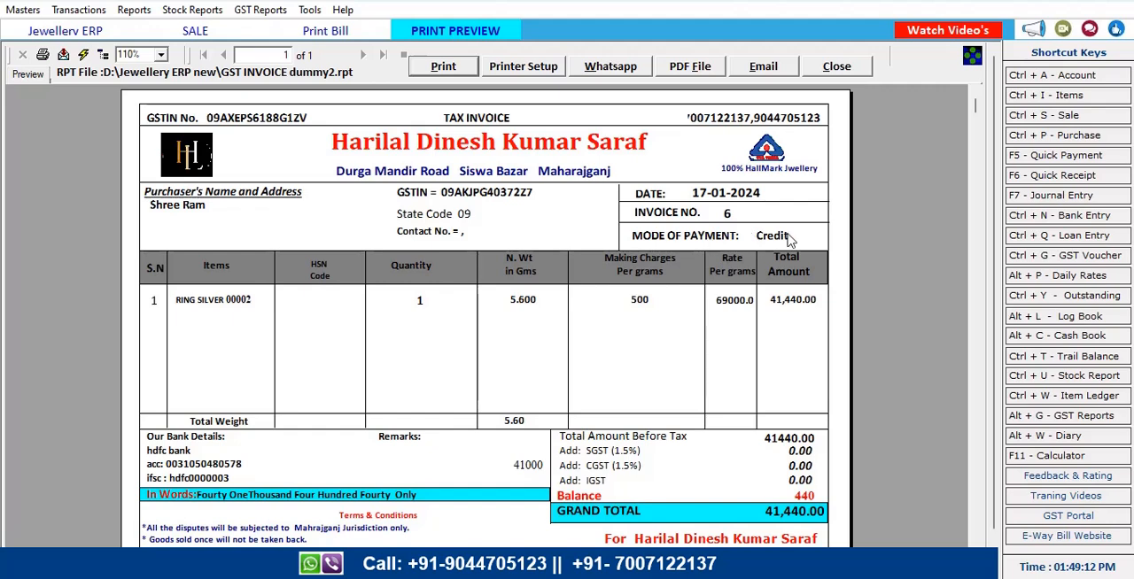
Scroll through the GST invoice preview to review it, then close the preview
scroll(486, 384, down, 2)
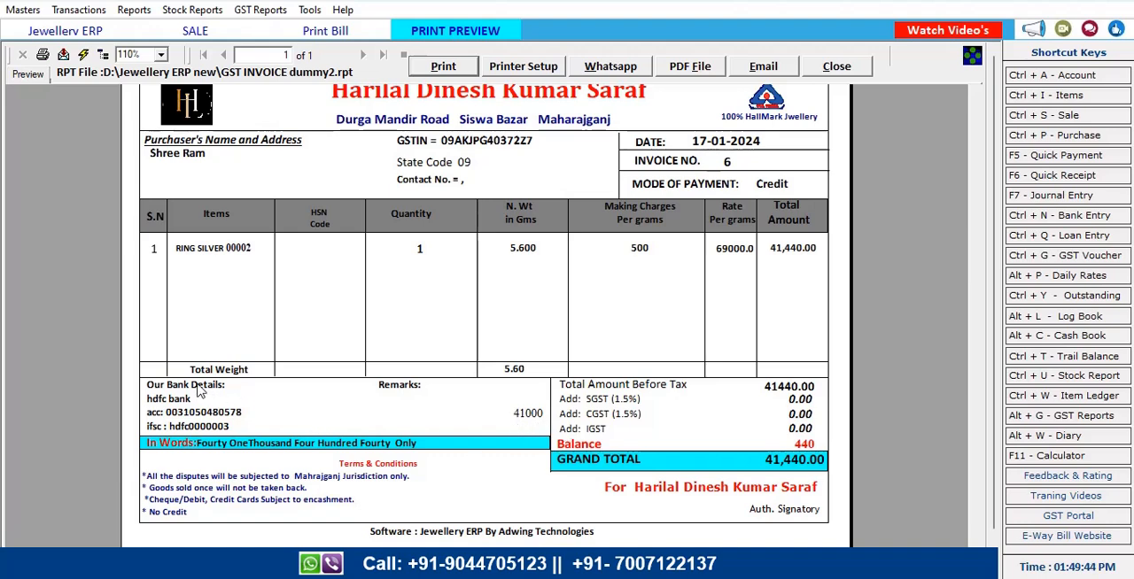
scroll(528, 413, up, 1)
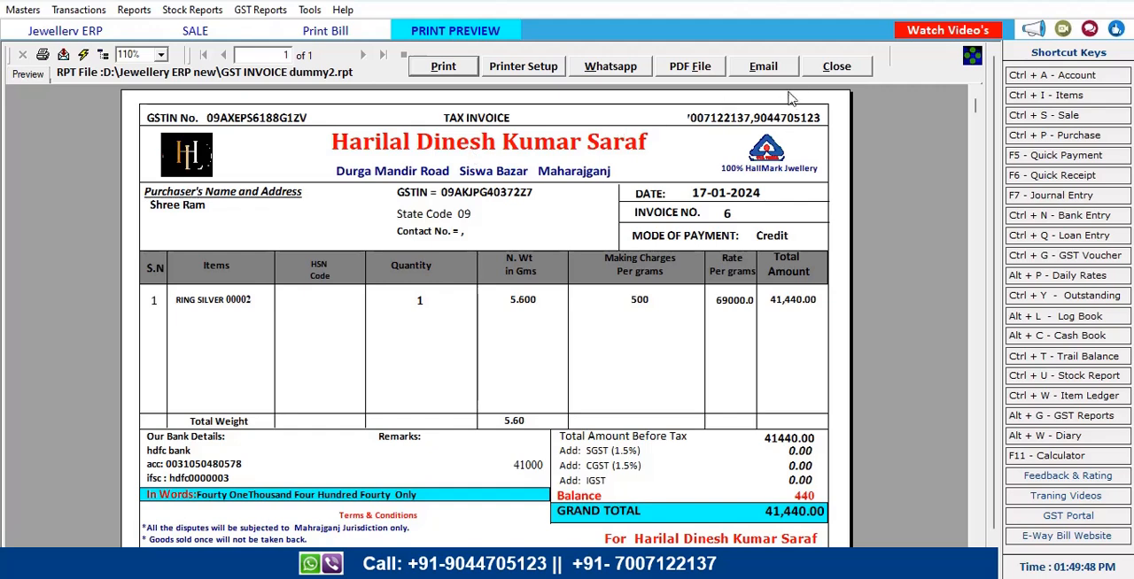
click(817, 71)
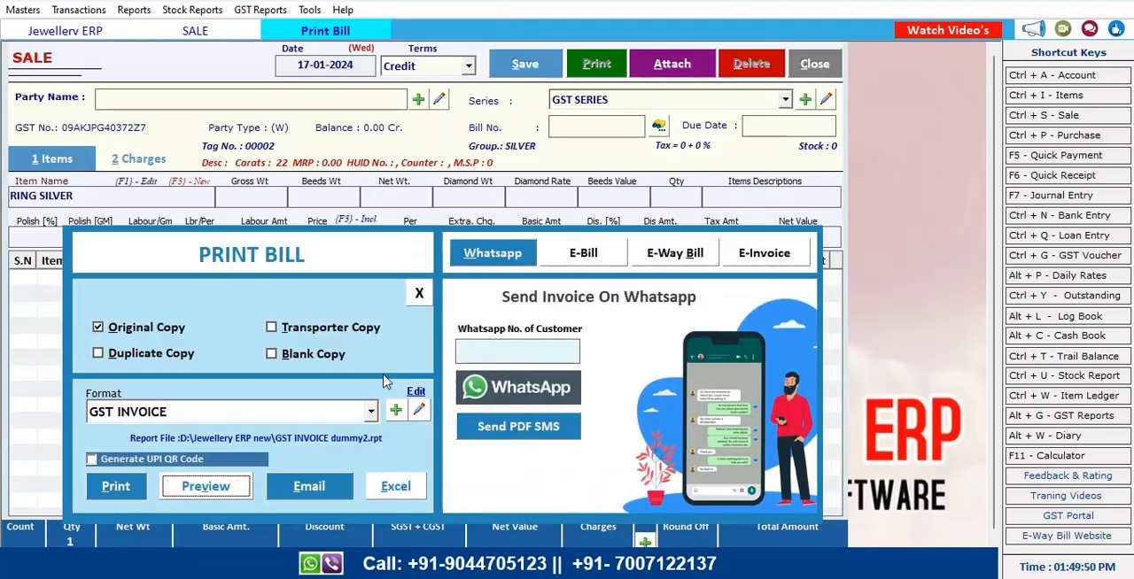
Close the print bill dialog and the sale window
click(371, 414)
click(370, 413)
click(421, 294)
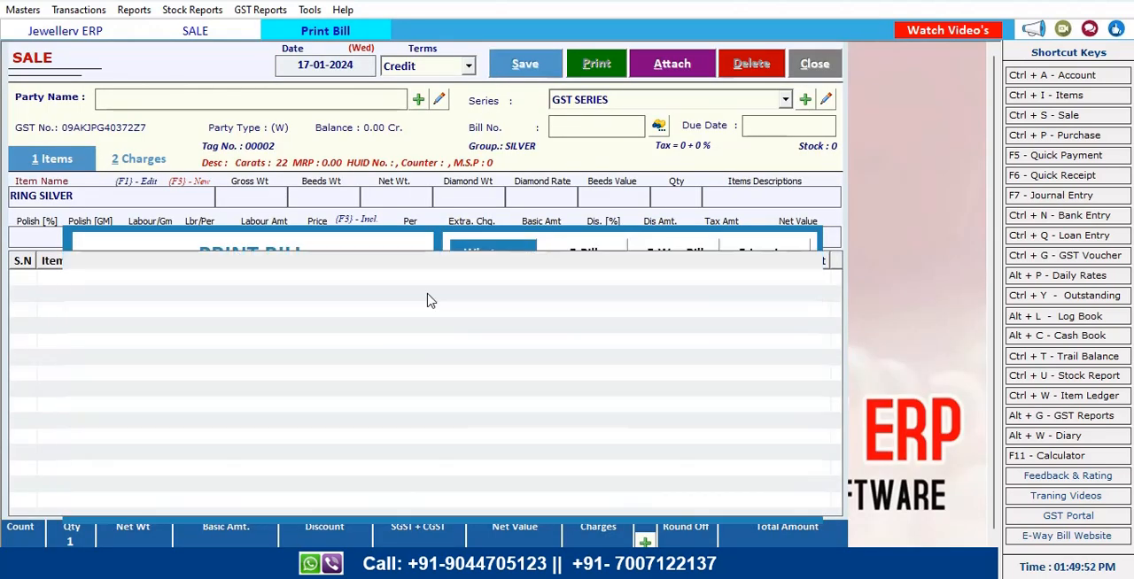
click(801, 65)
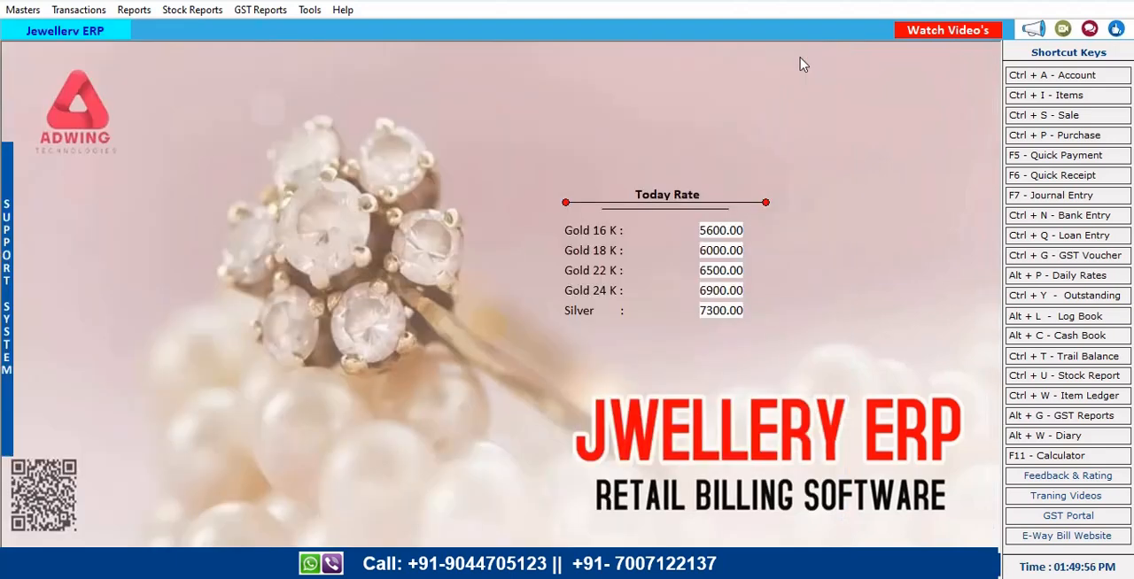
Create and save a new account named SBI under the Bank Accounts group, then close the account form
click(1060, 78)
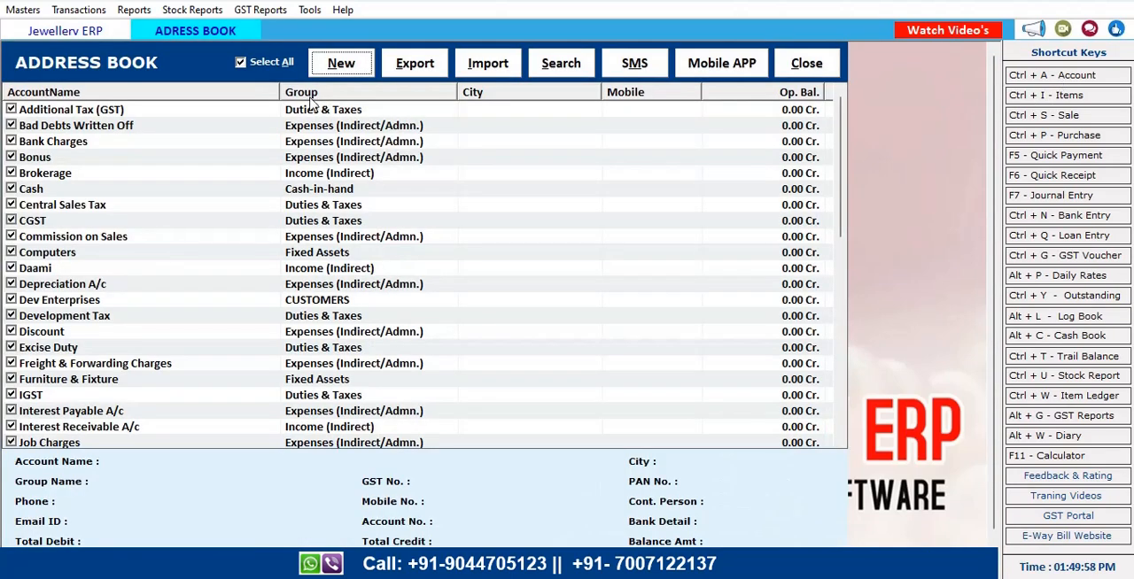
click(339, 65)
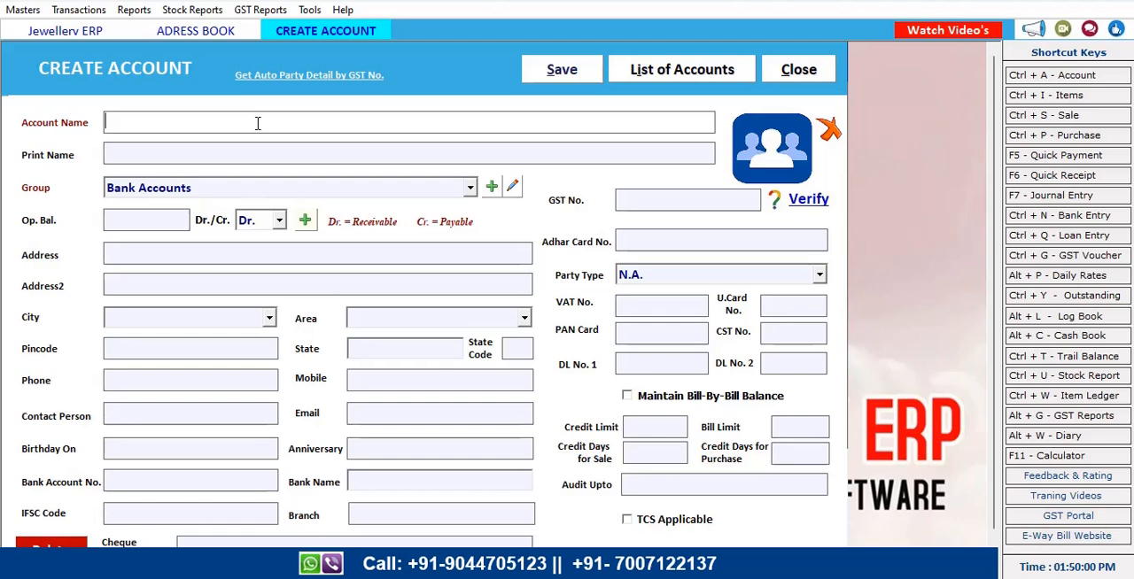
text(SBI)
key(Return)
key(Return)
key(Return)
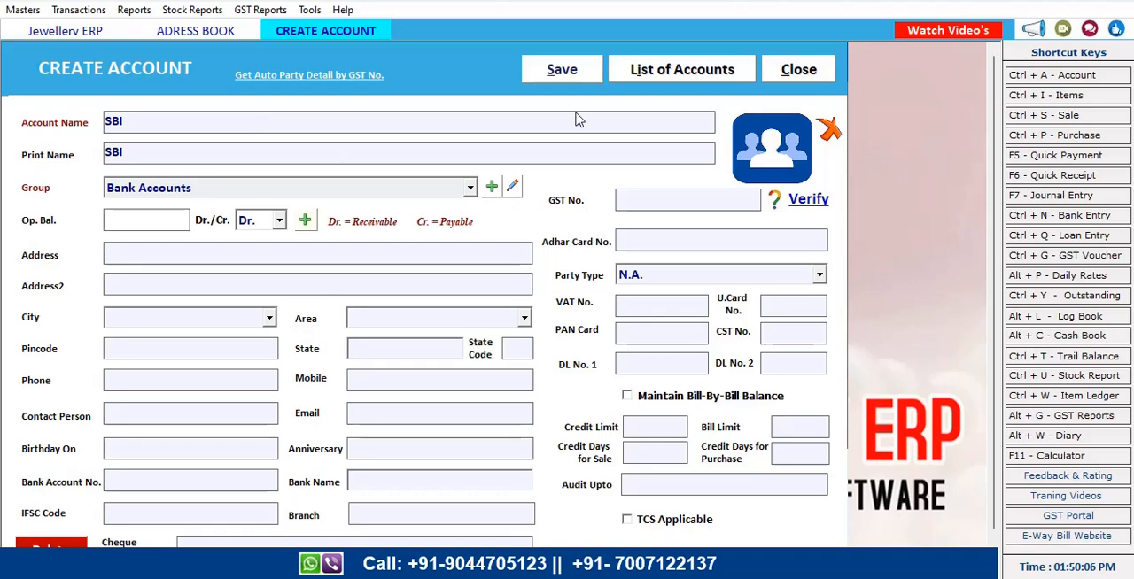
click(569, 70)
click(627, 346)
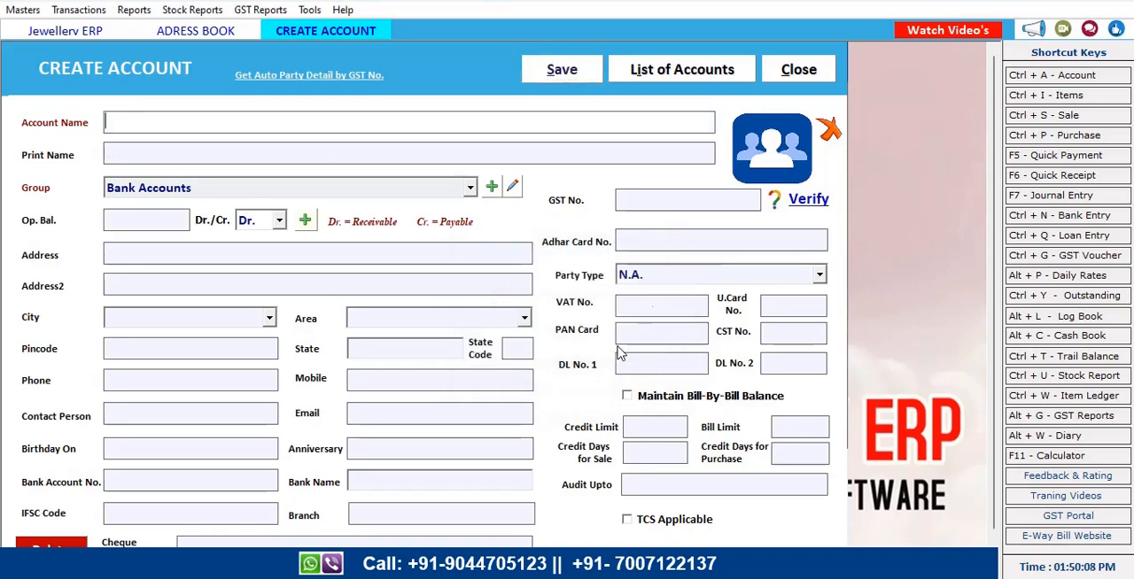
click(810, 72)
click(810, 71)
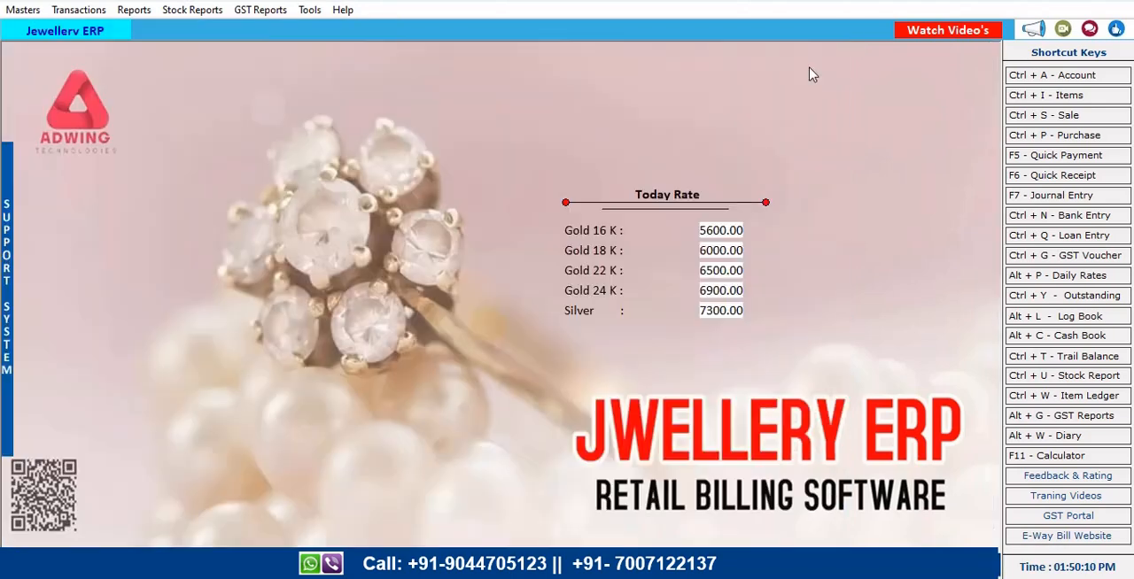
Open the RING SILVER item from the items list to inspect it, then close it
click(1074, 98)
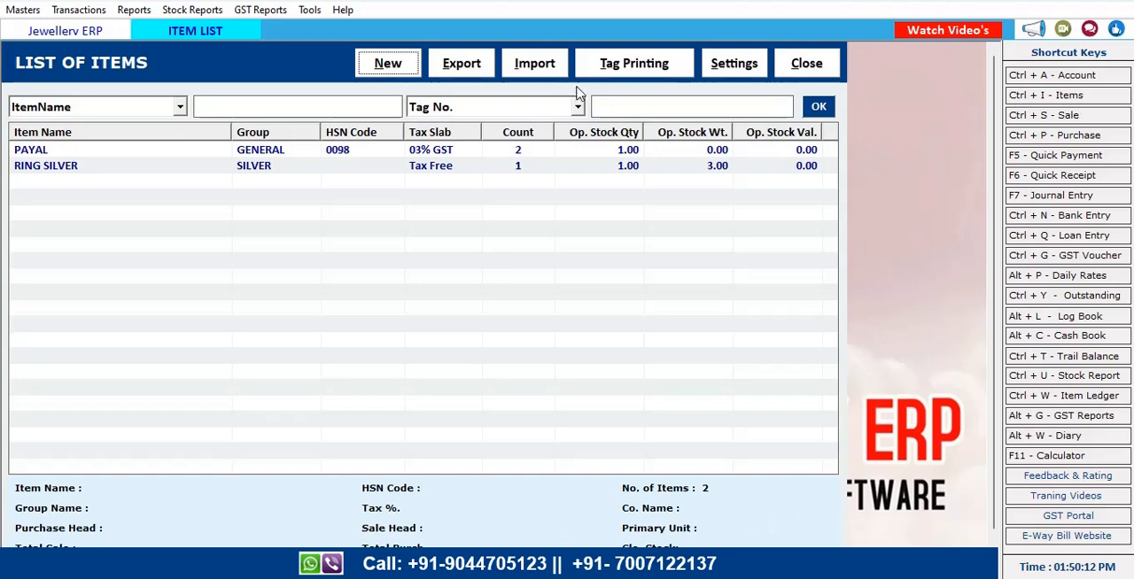
double_click(259, 168)
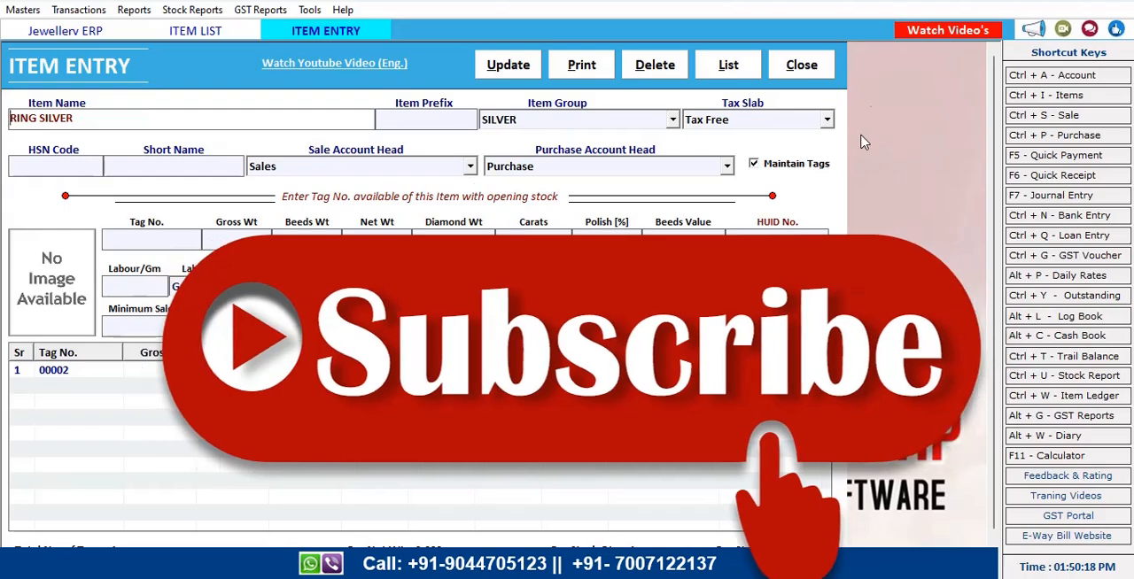
click(804, 66)
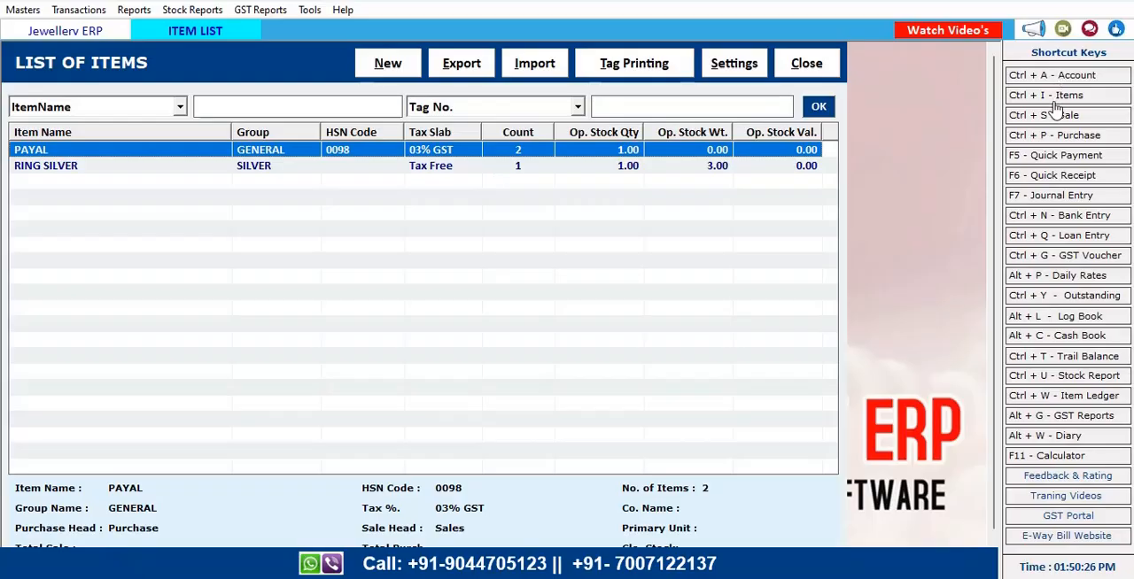
Start a new item named Ring Gold 22 with the 03% GST tax slab and HSN code 45555
click(390, 66)
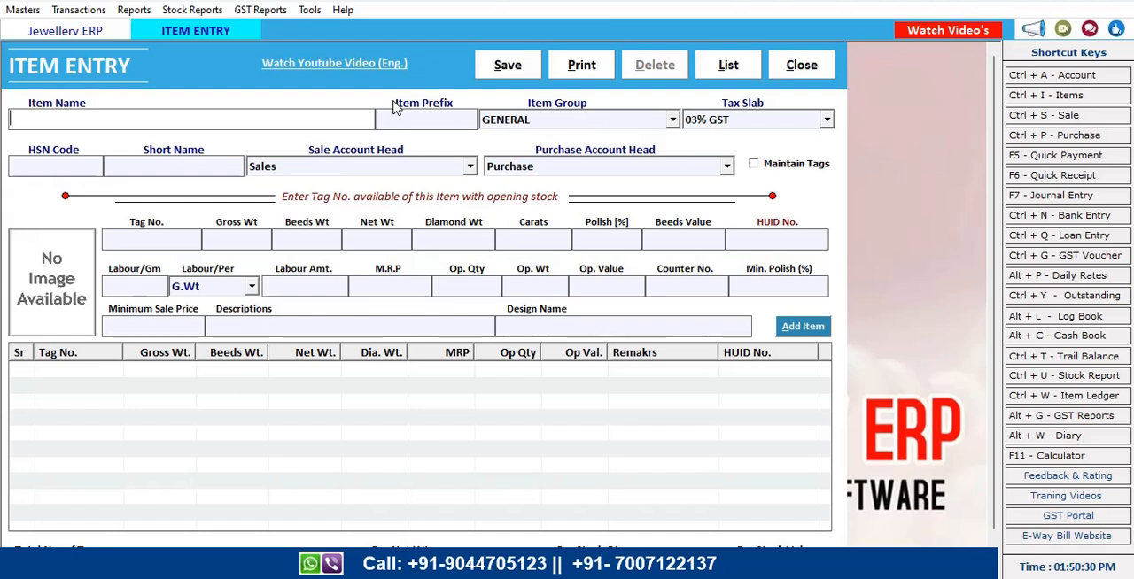
text(Ring Gold 22)
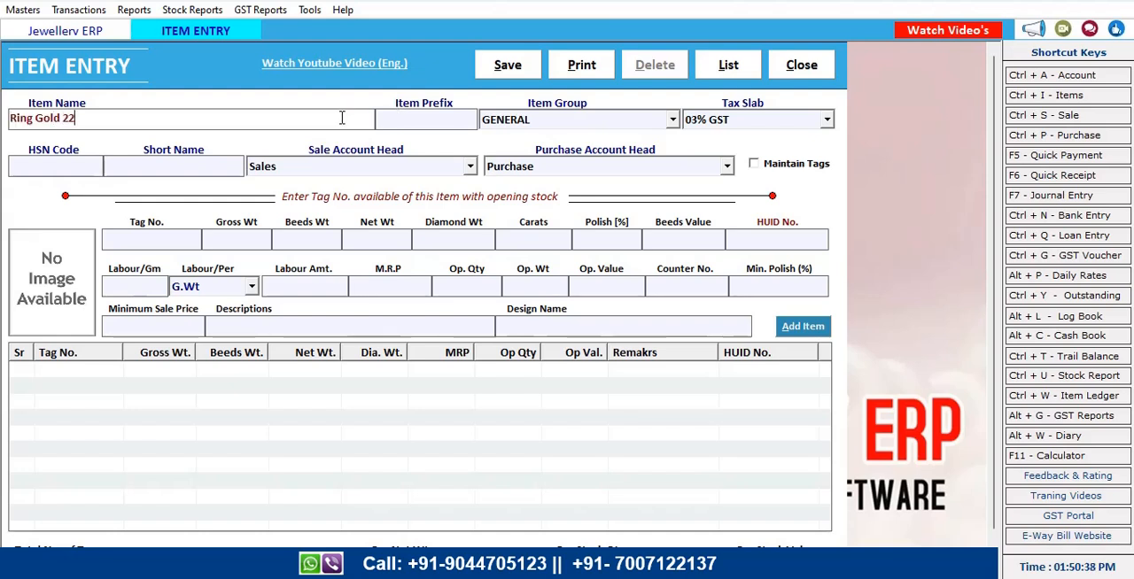
key(Return)
key(Return)
key(Return)
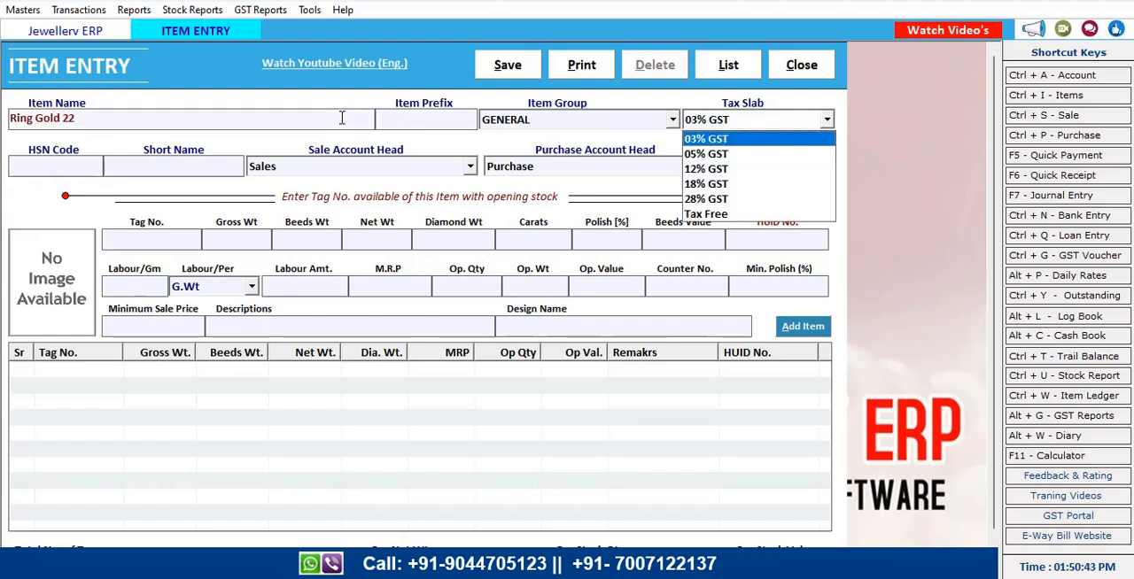
key(Return)
text(45555)
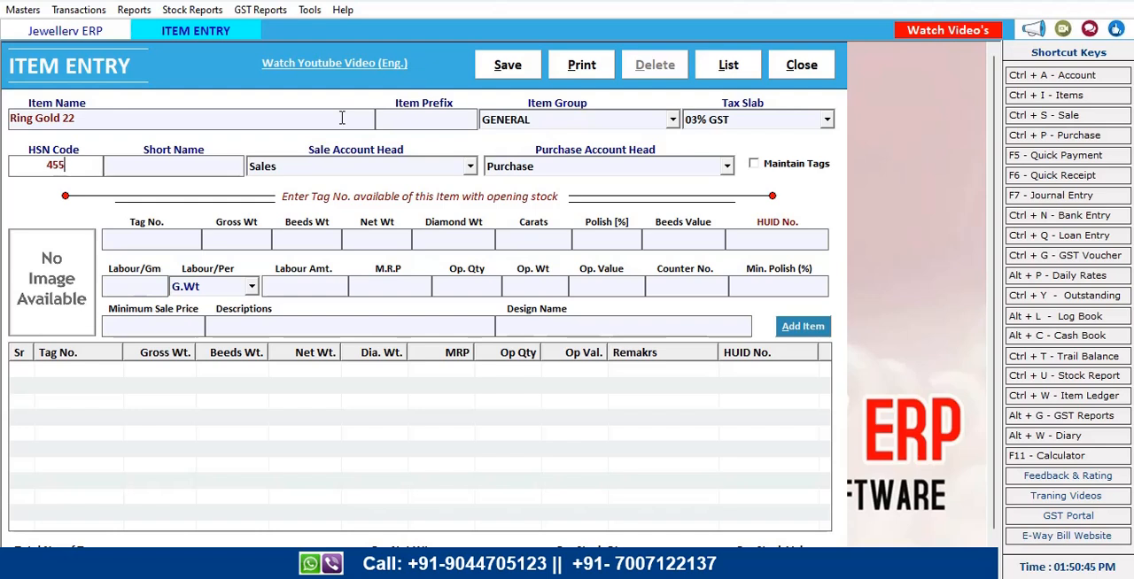
Set the item's short name to ring and turn on Maintain Tags
key(Return)
text(ring)
key(Return)
key(Return)
key(Return)
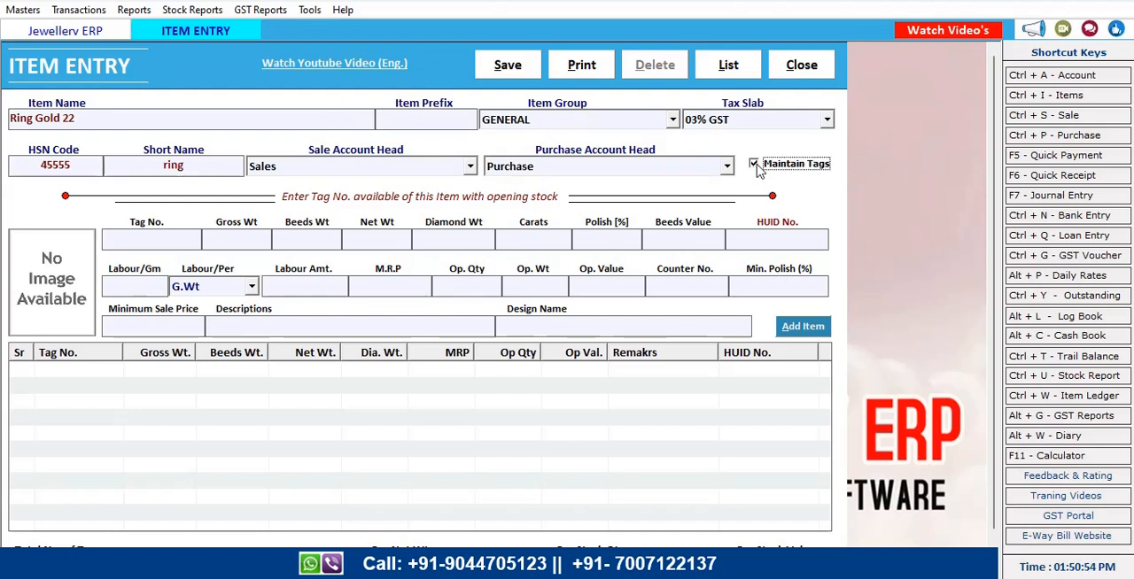
key(Return)
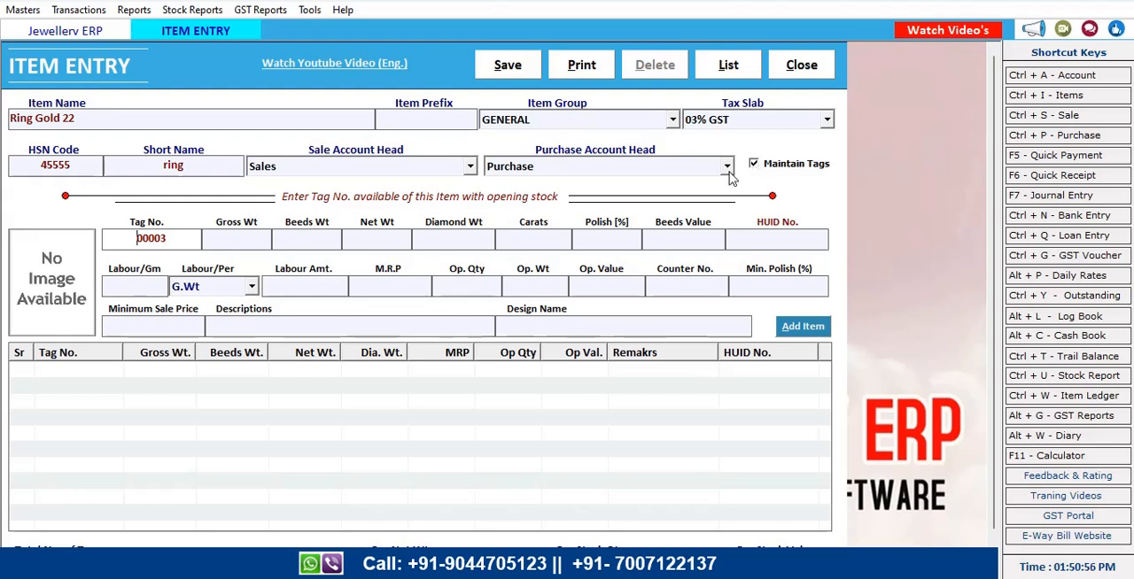
key(Return)
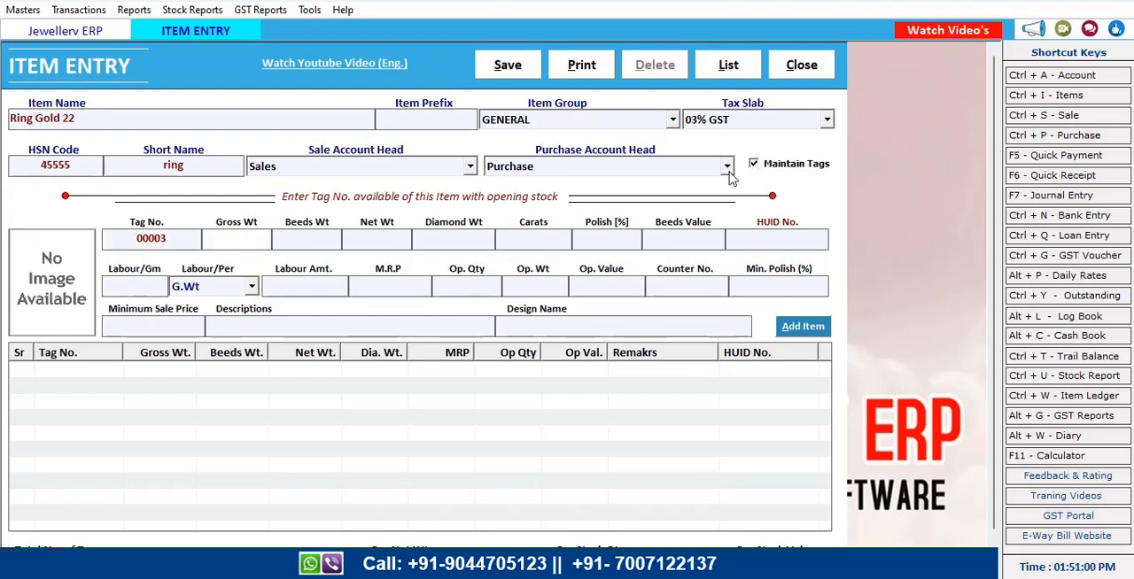
Add tag 00003 with gross weight 5, 22 carats, HUID 45666, opening qty 1, labour 250 per N.Wt, then save the item
text(5)
key(Return)
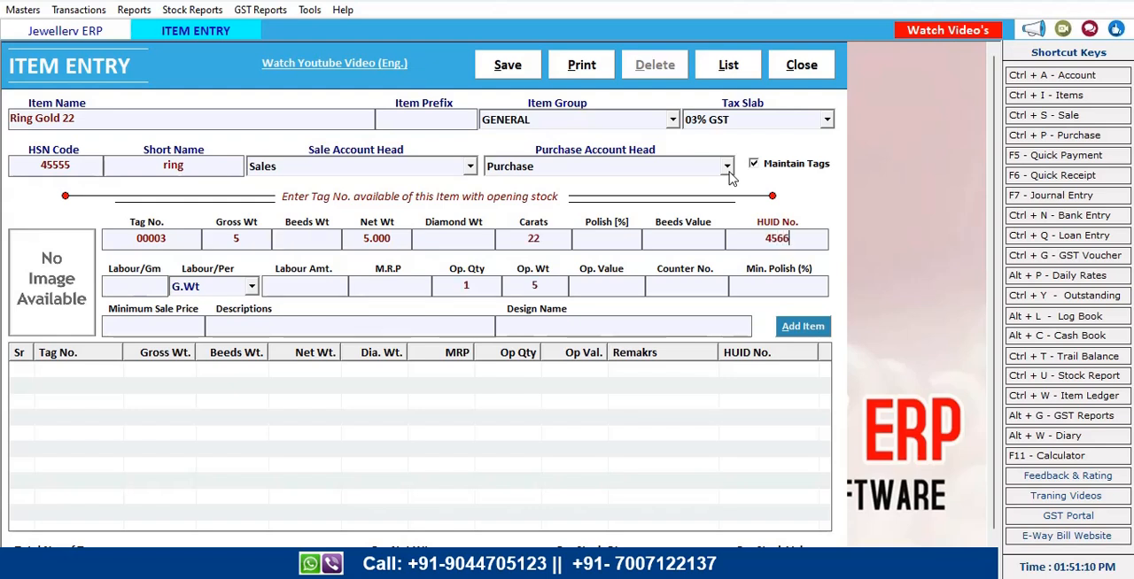
text(666)
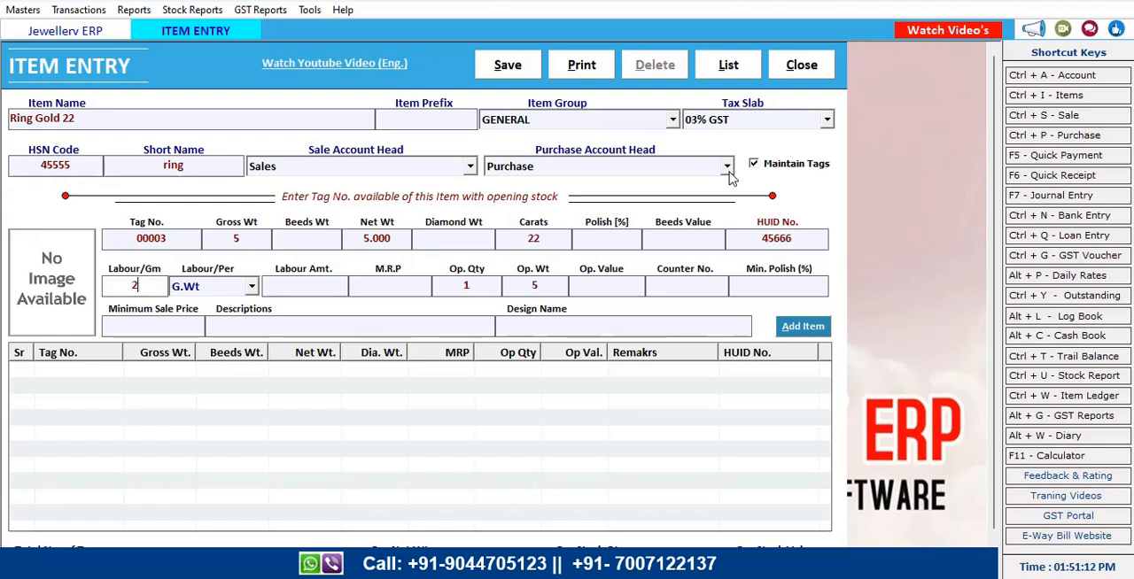
key(Return)
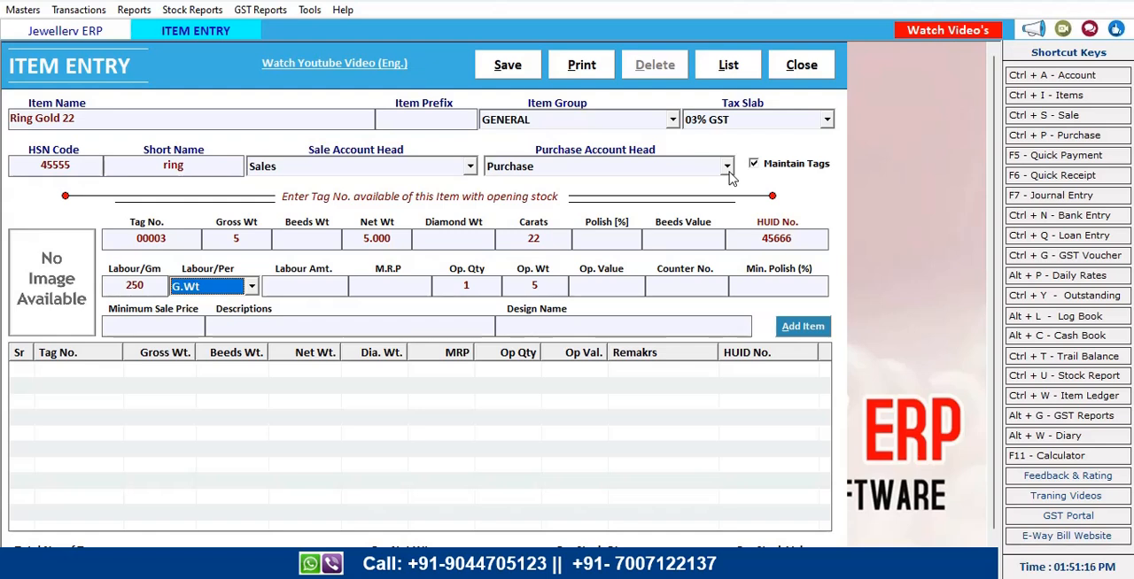
key(Down)
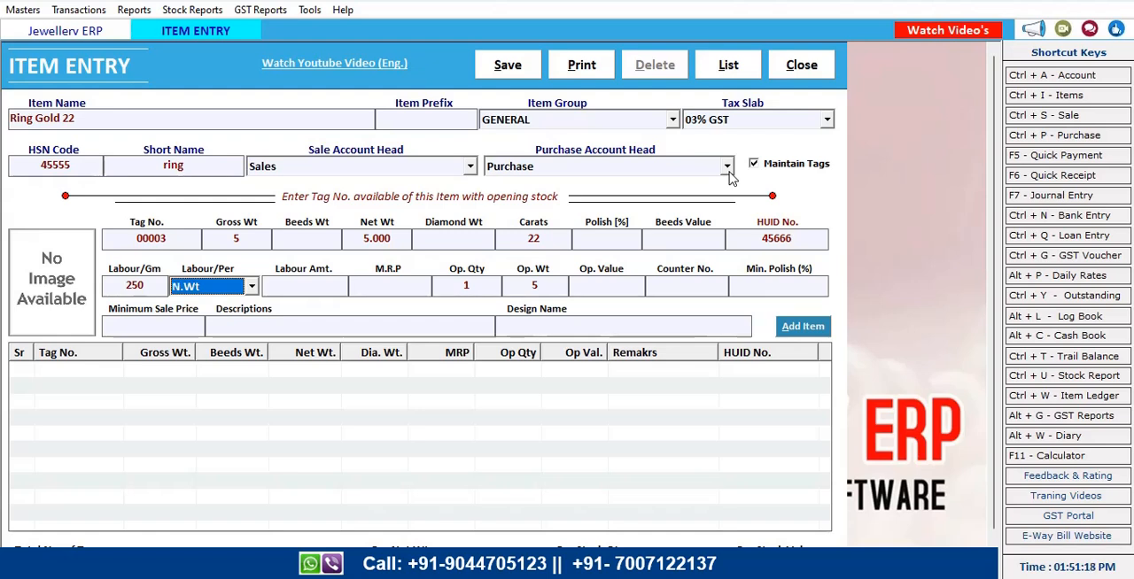
key(Return)
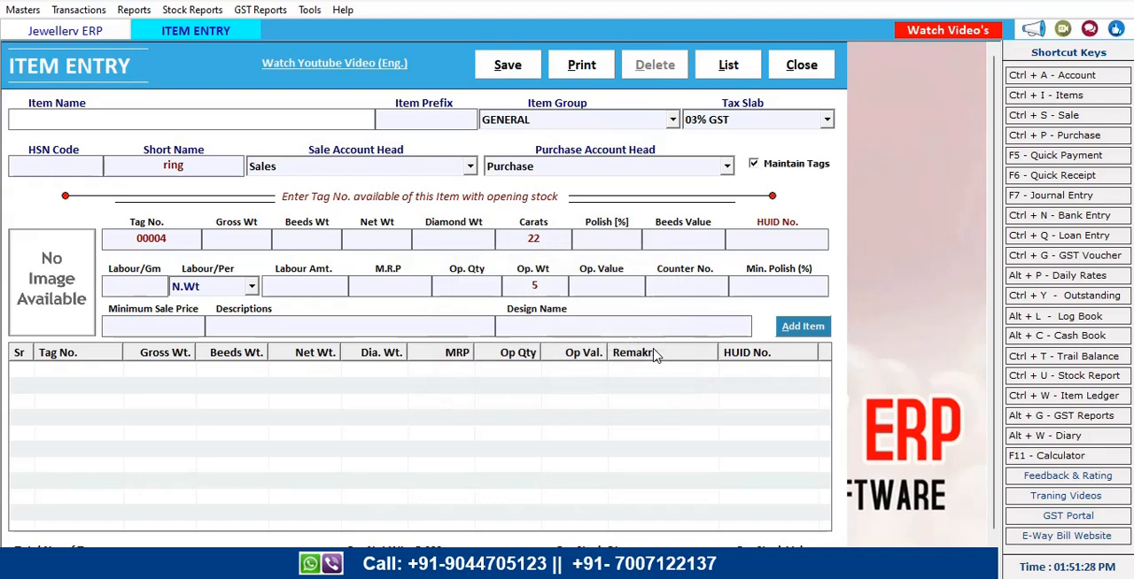
click(809, 67)
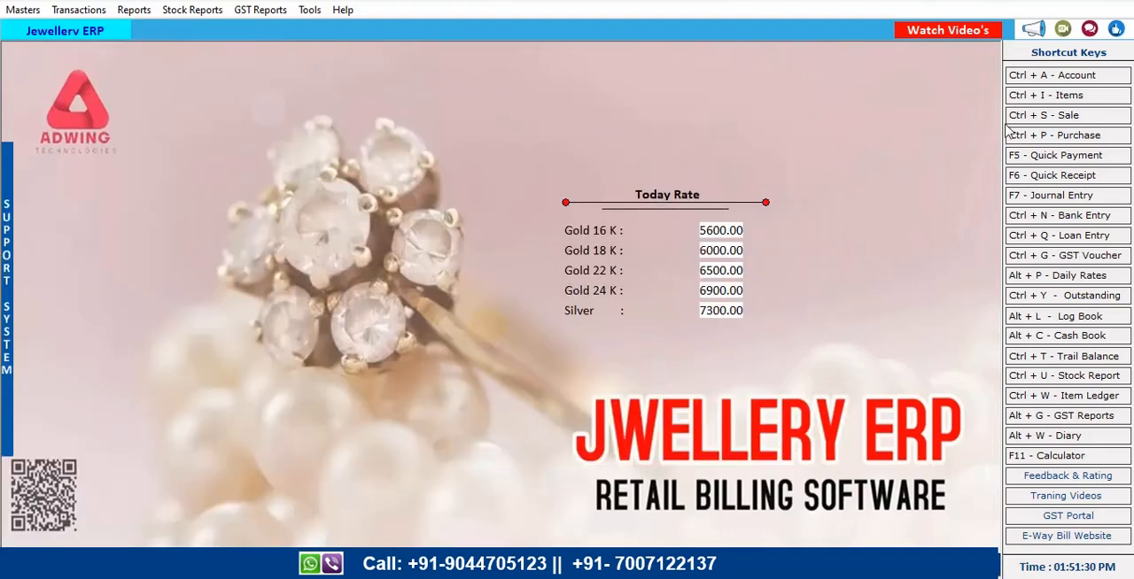
Open tag printing from the items list and load barcodes As per Opening Stock
click(1046, 100)
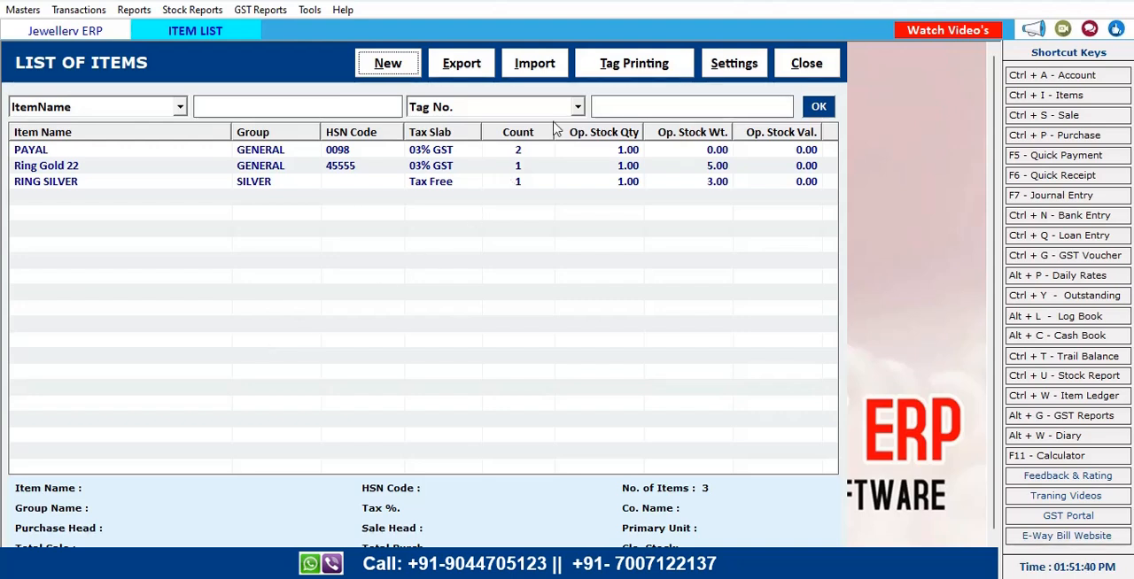
click(637, 63)
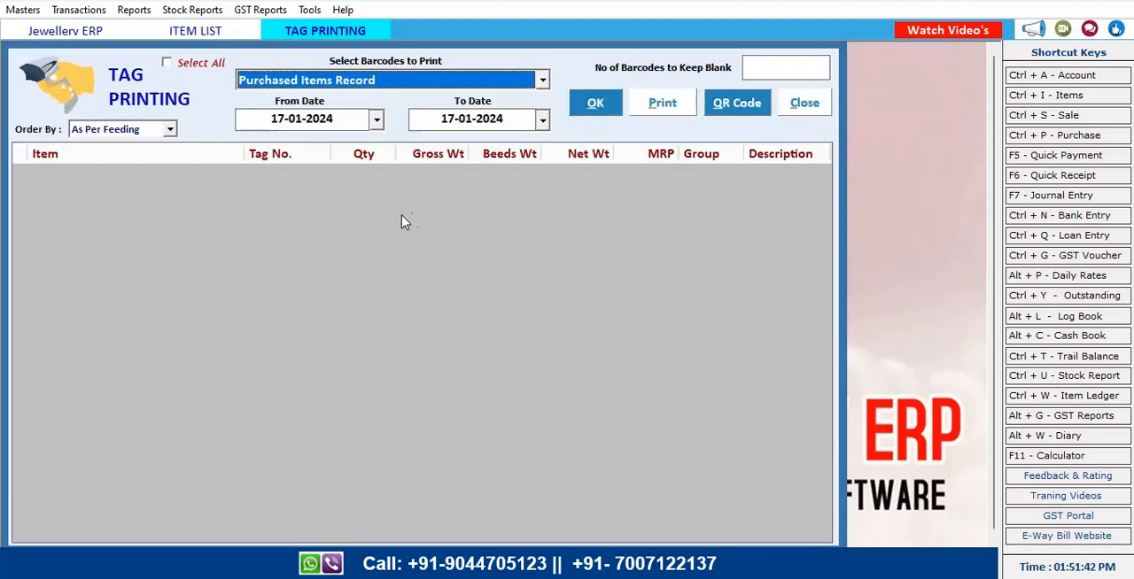
click(541, 81)
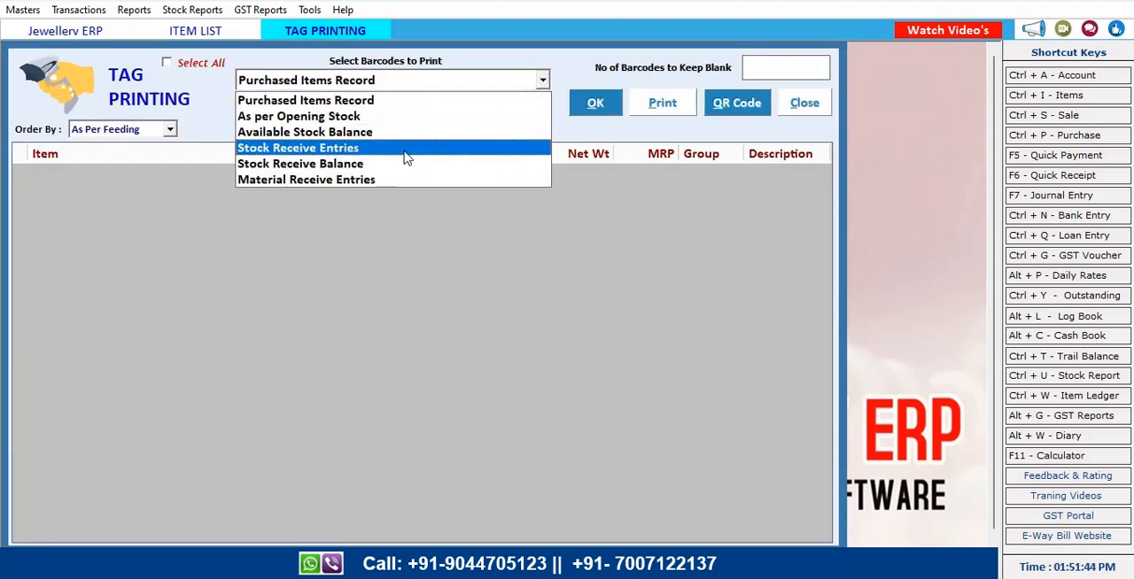
click(390, 116)
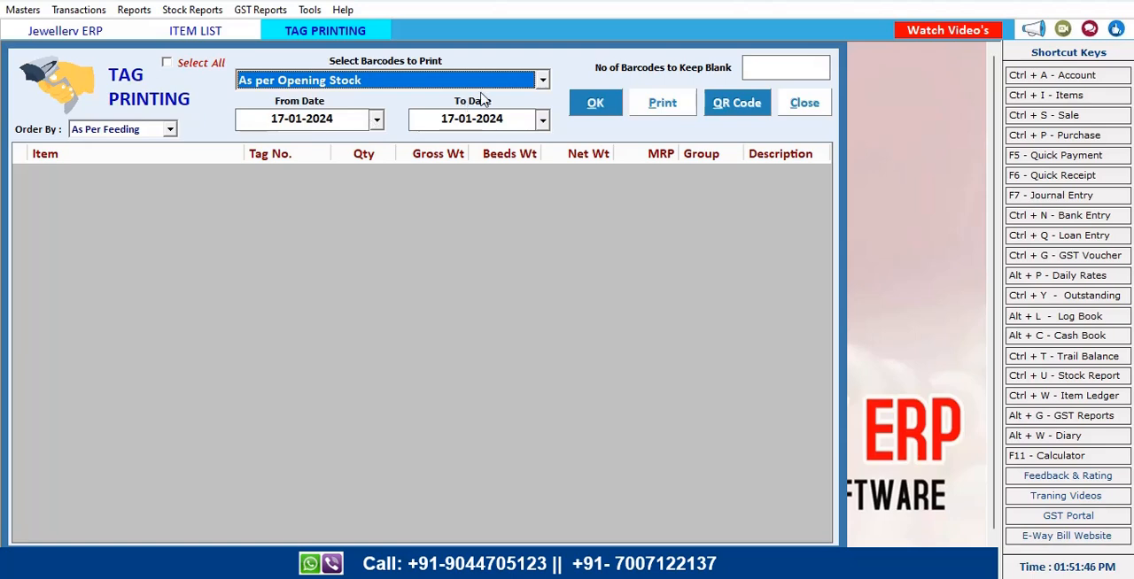
click(592, 106)
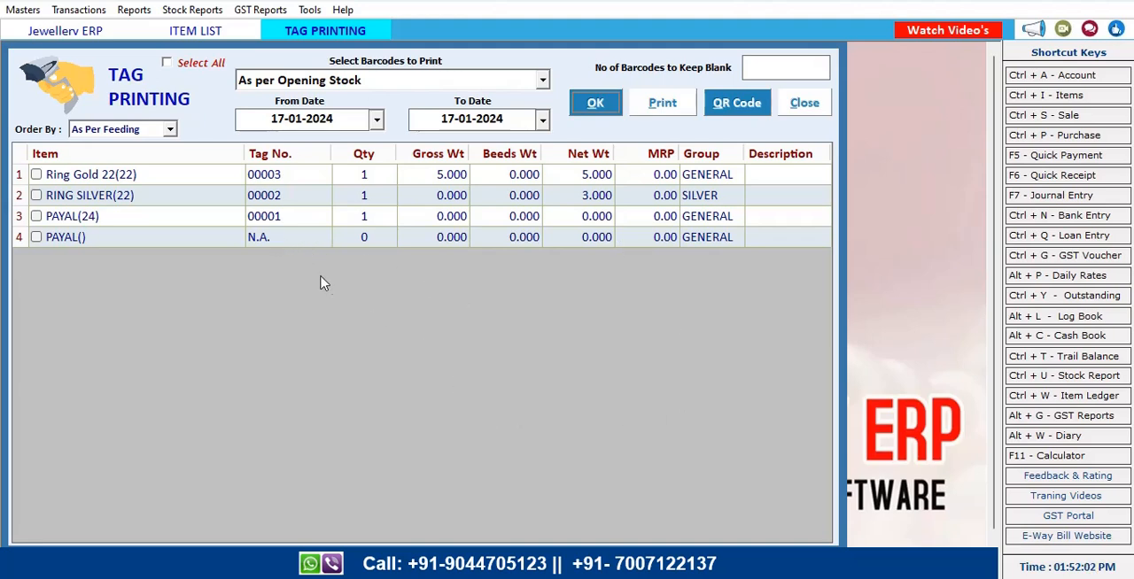
Select the Ring Gold 22 tag and set its print quantity to 10
click(36, 174)
click(368, 177)
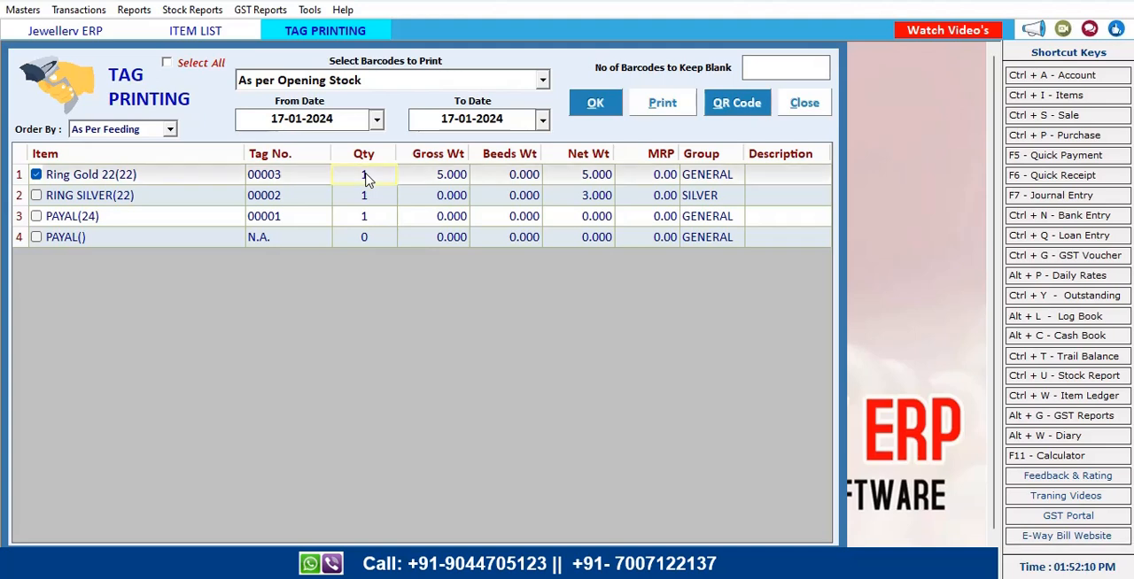
click(366, 175)
key(Return)
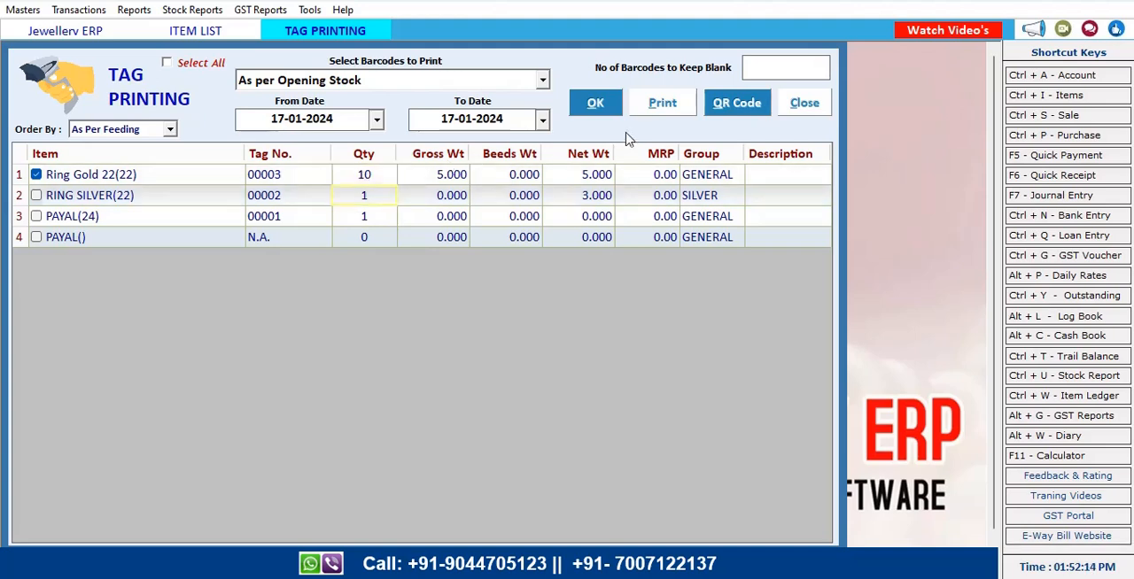
Preview the barcode labels using the CATALOGUE format
click(664, 104)
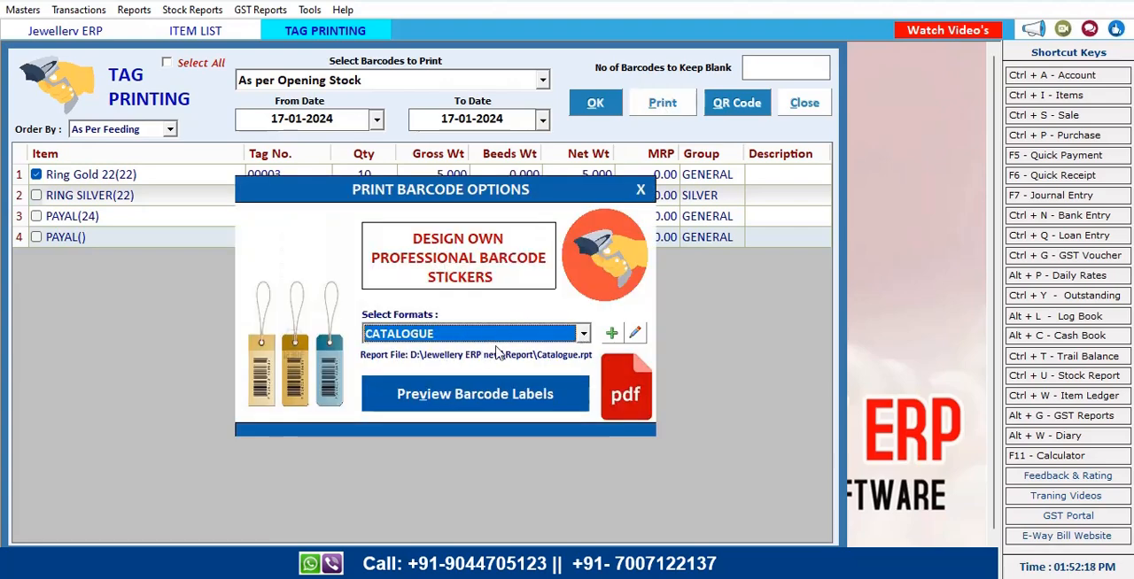
click(516, 399)
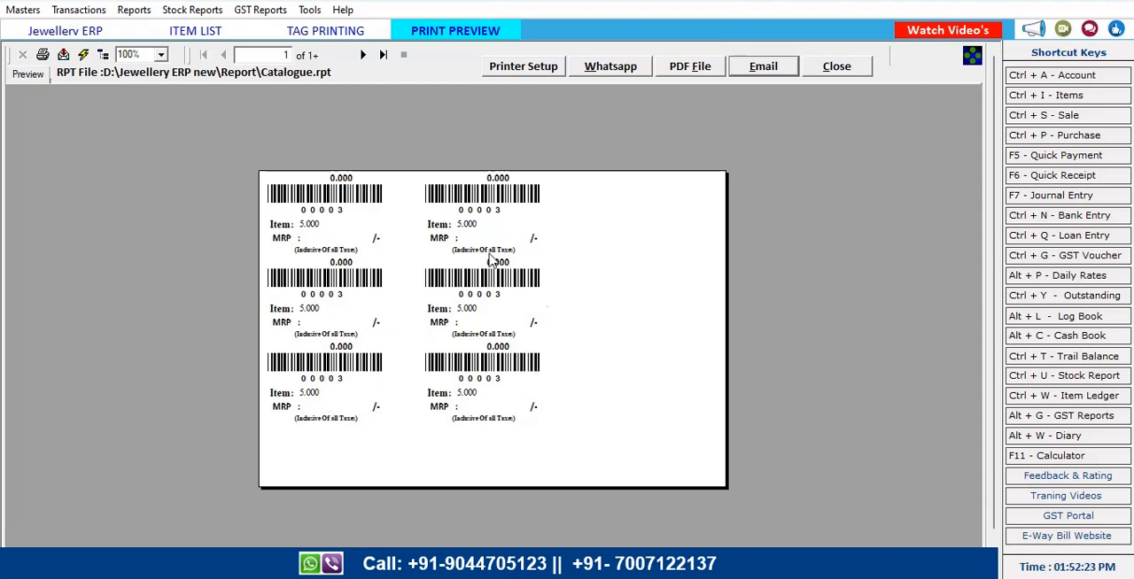
Page through both pages of the label preview, then close the preview, barcode options and tag printing windows
click(383, 55)
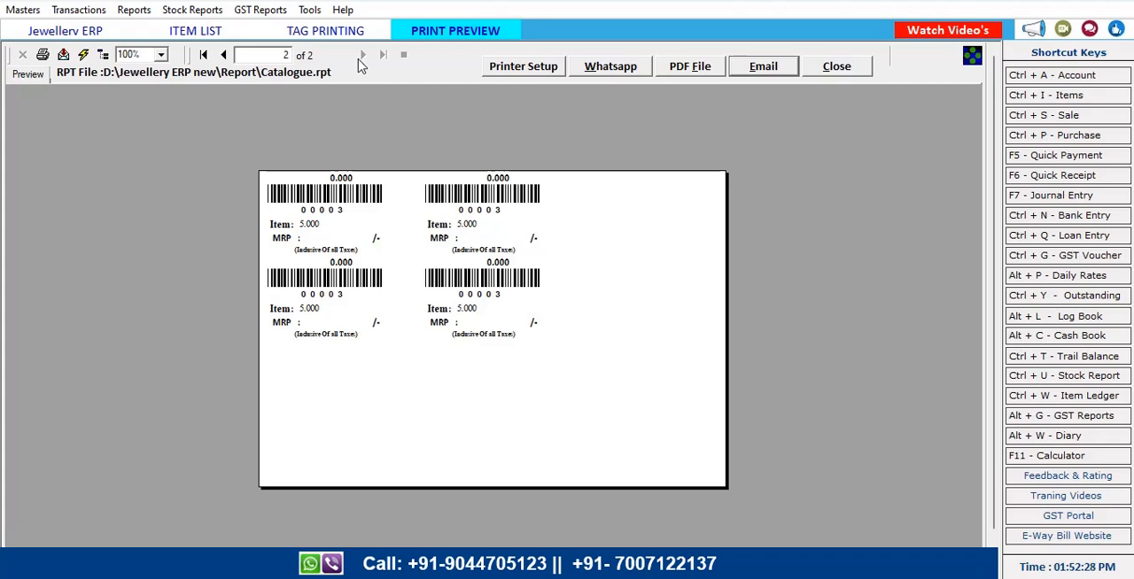
click(222, 57)
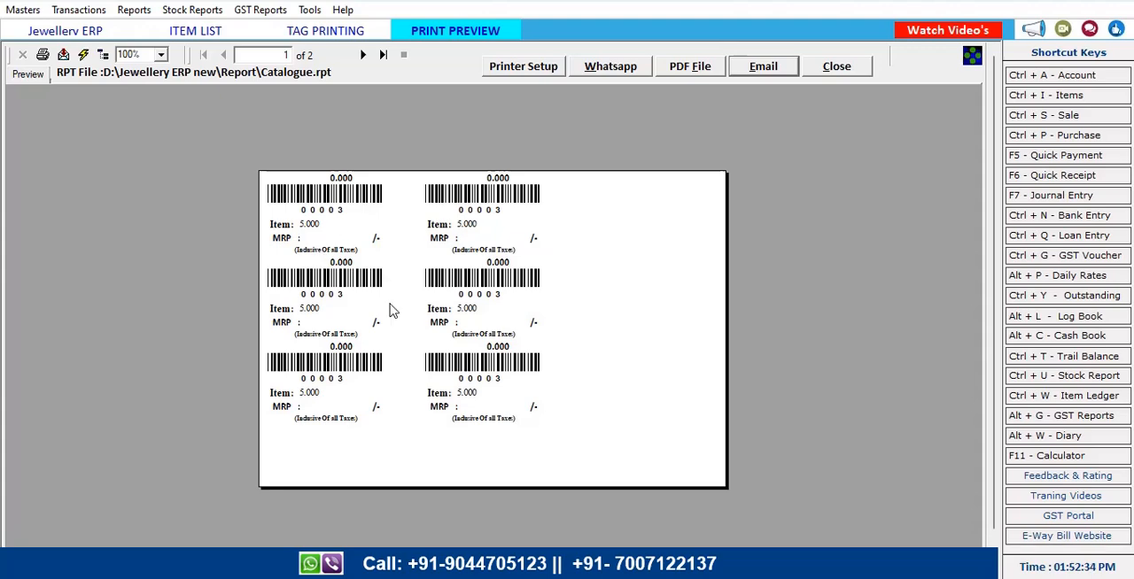
click(835, 68)
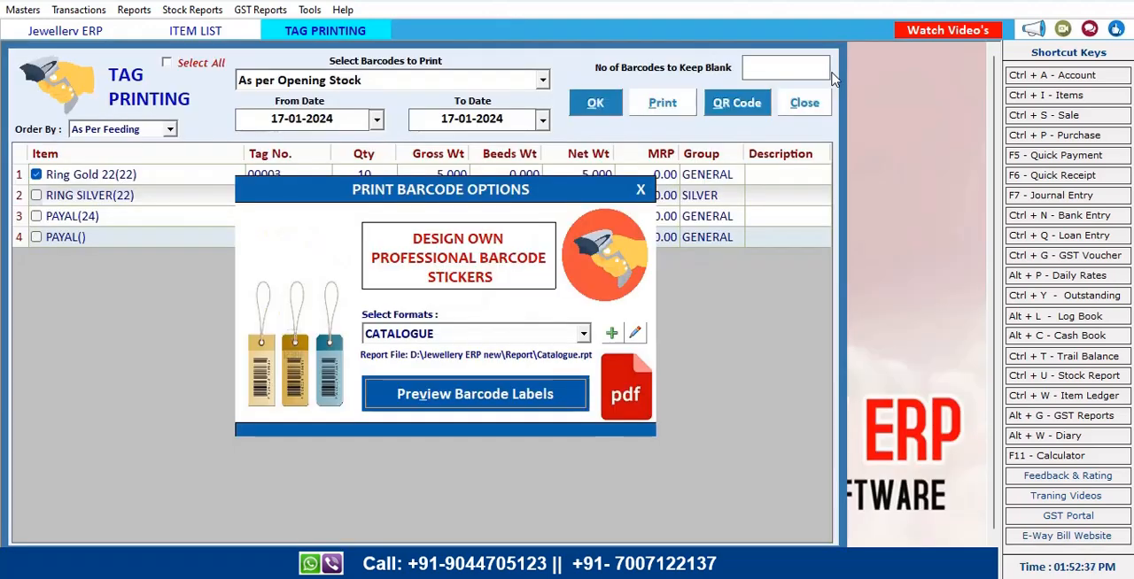
click(639, 191)
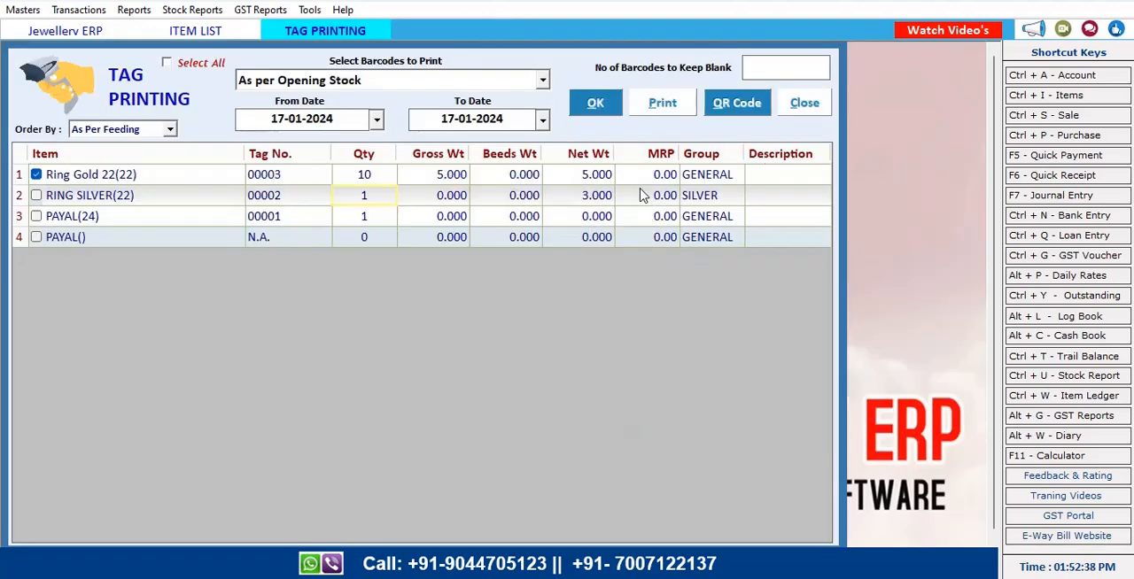
click(805, 104)
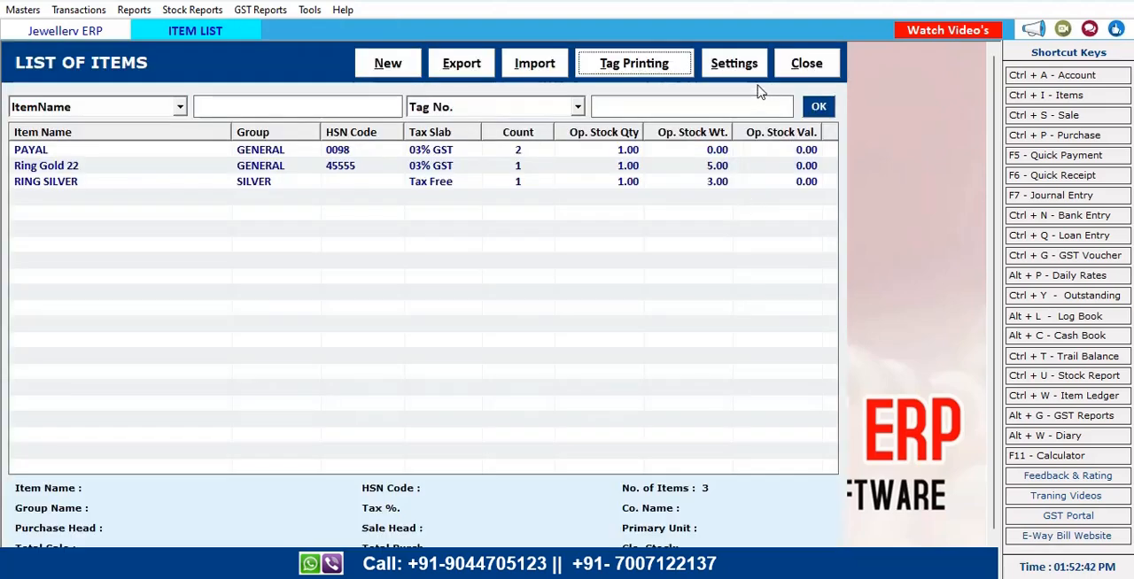
click(735, 64)
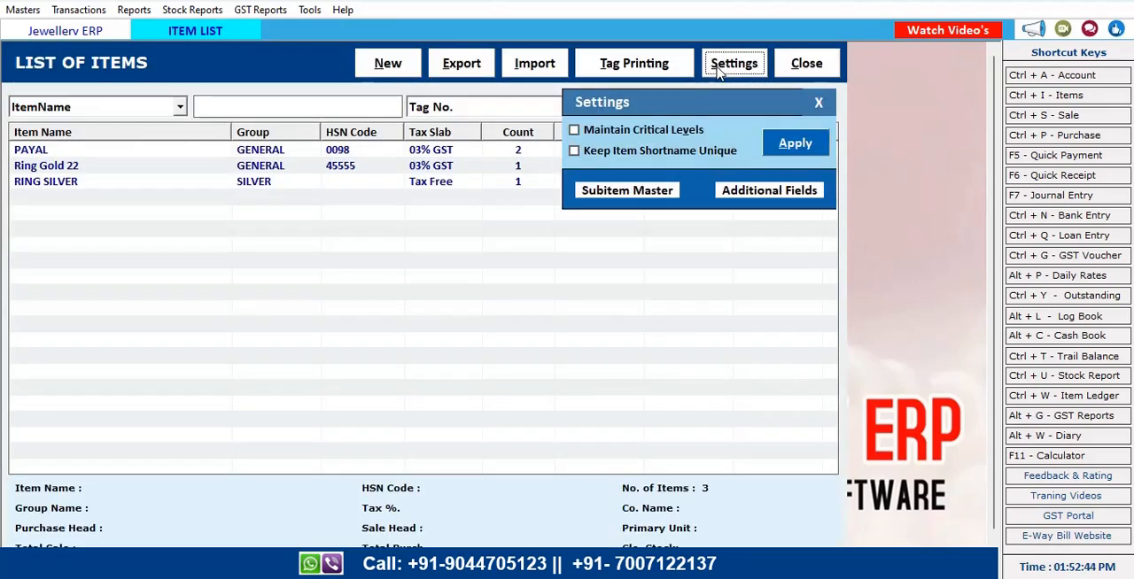
click(816, 104)
click(808, 66)
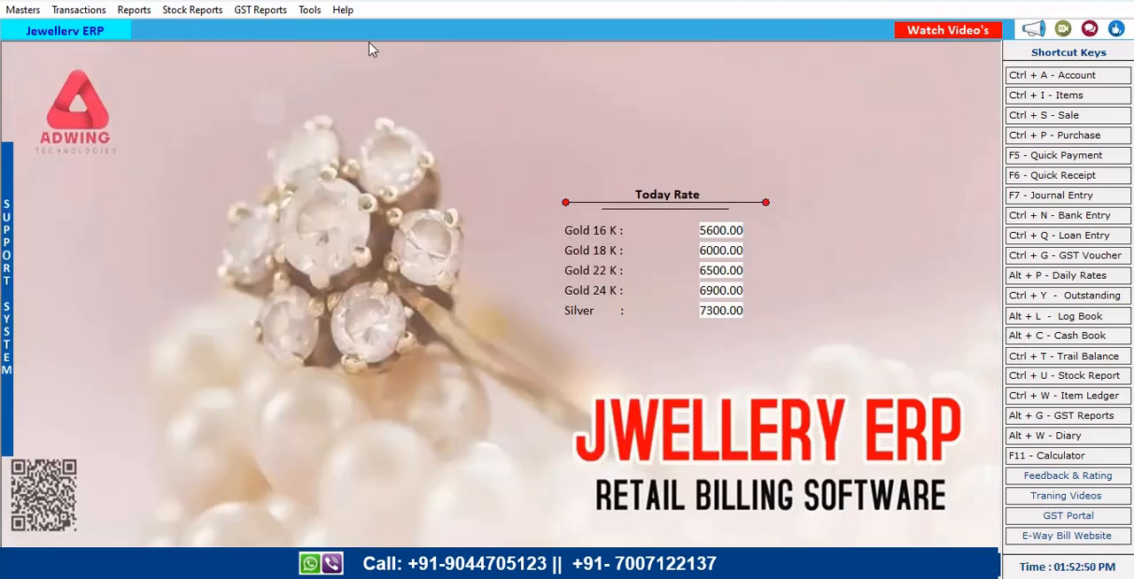
In Options, enable Calculate Price as Per Gram, set the alternative language to Hindi, and apply the changes
click(311, 10)
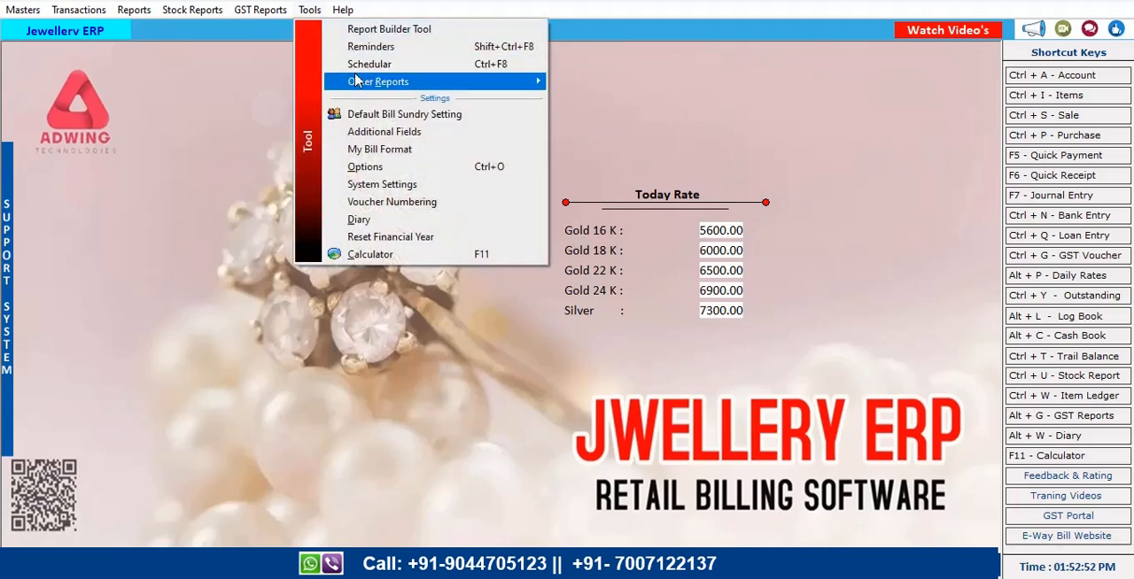
click(381, 167)
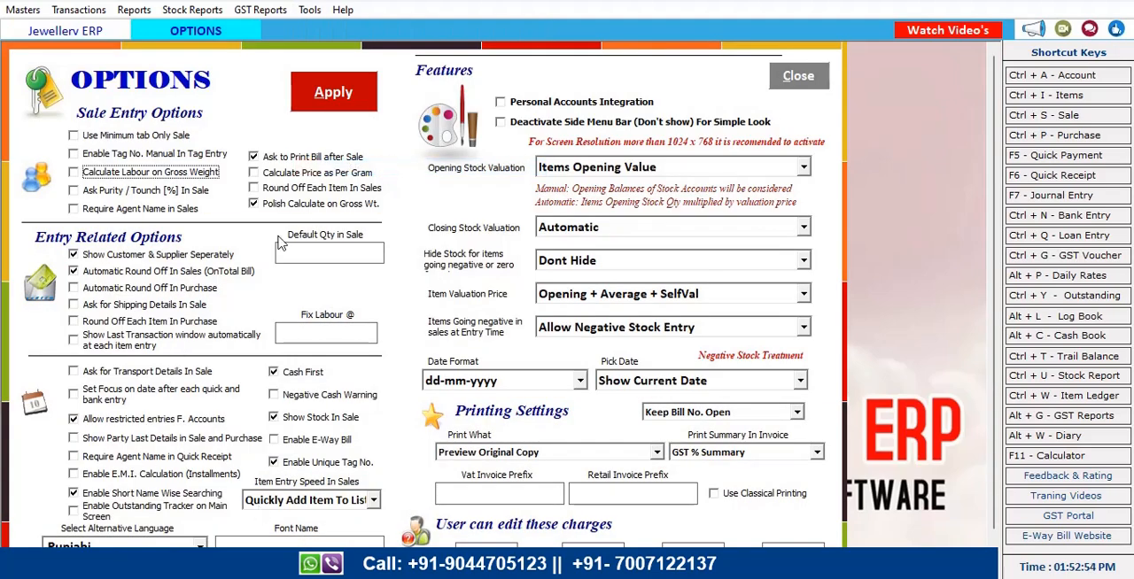
click(336, 175)
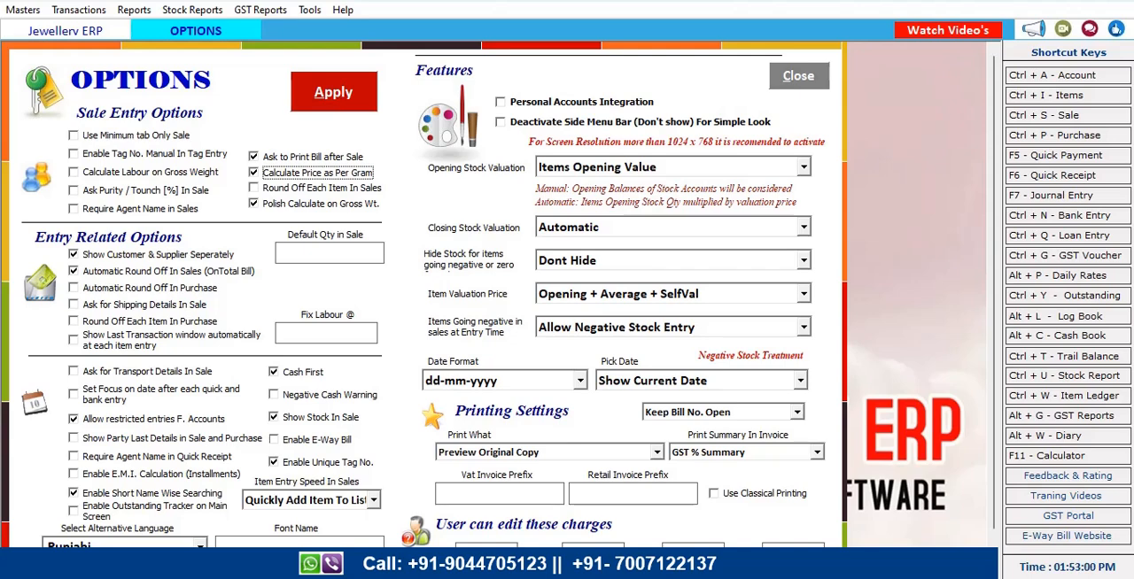
click(124, 546)
click(108, 466)
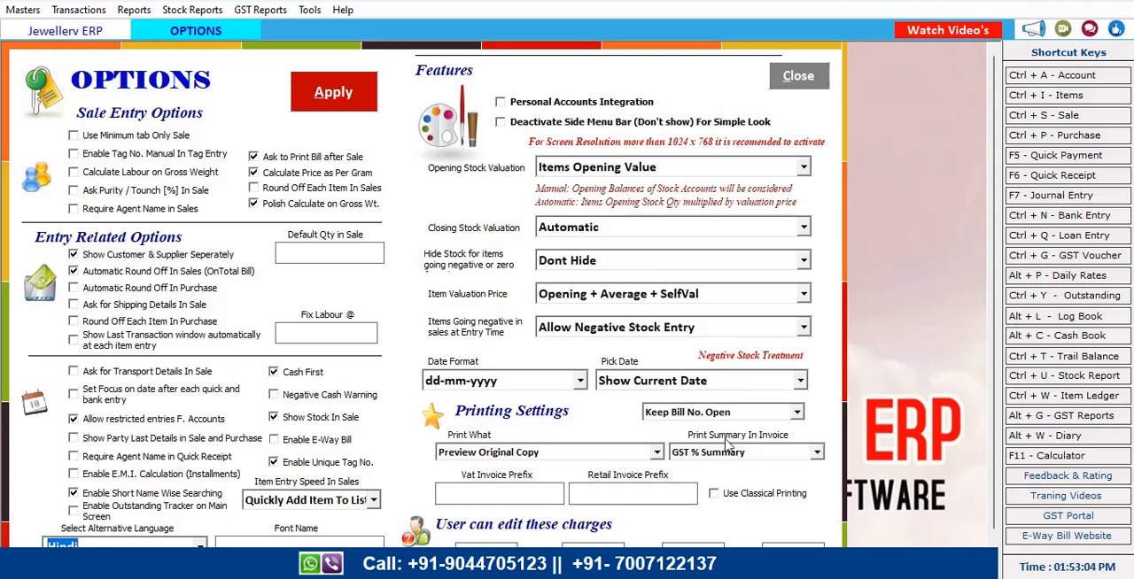
click(358, 100)
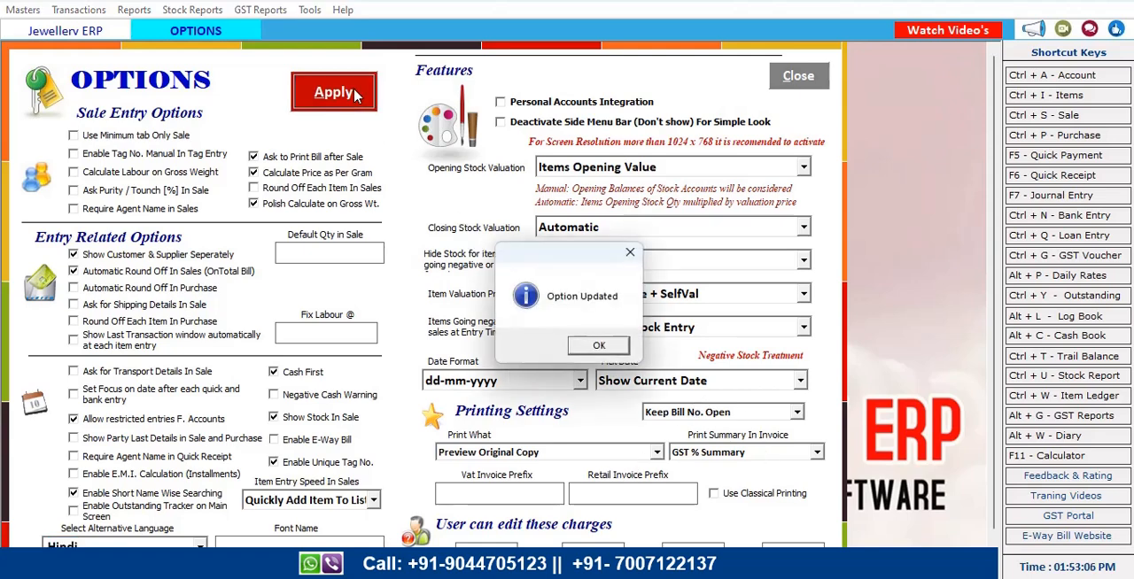
click(599, 348)
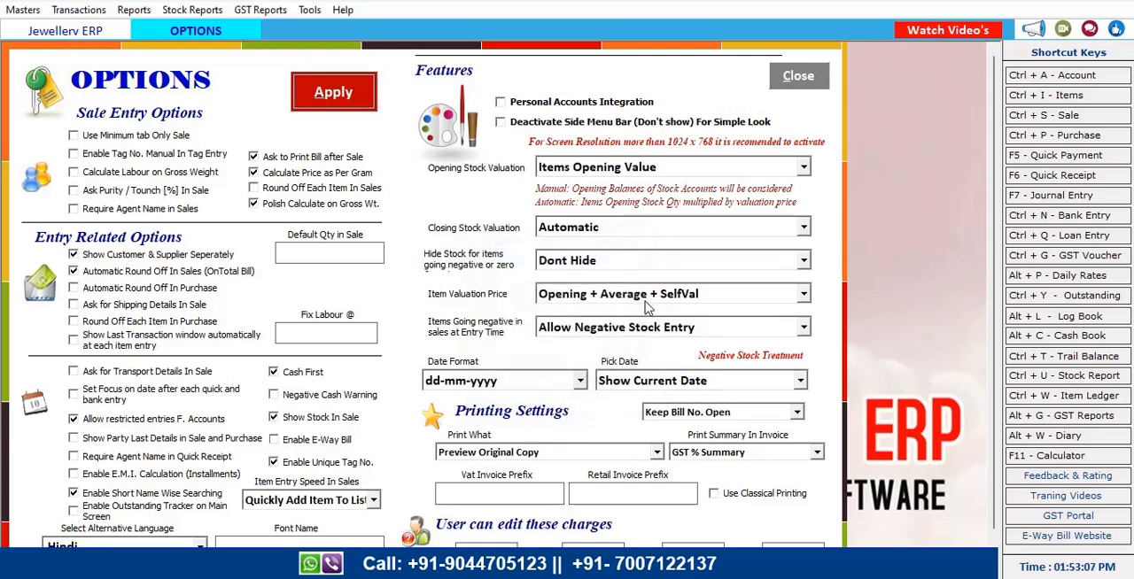
click(801, 77)
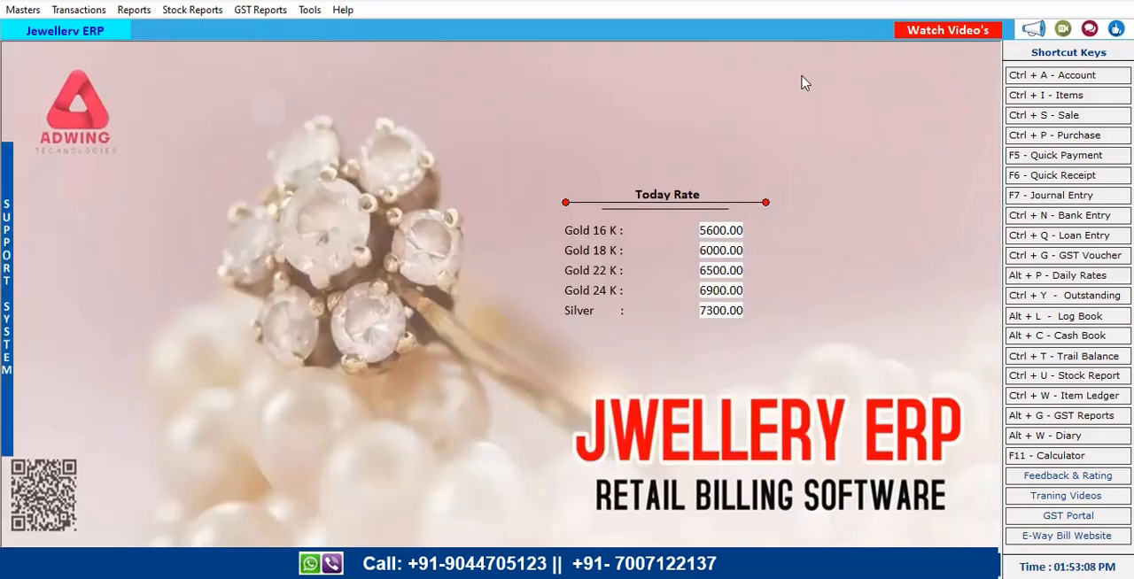
Start a new credit sale bill and pick the second customer account in the list as the party
click(1044, 116)
click(337, 69)
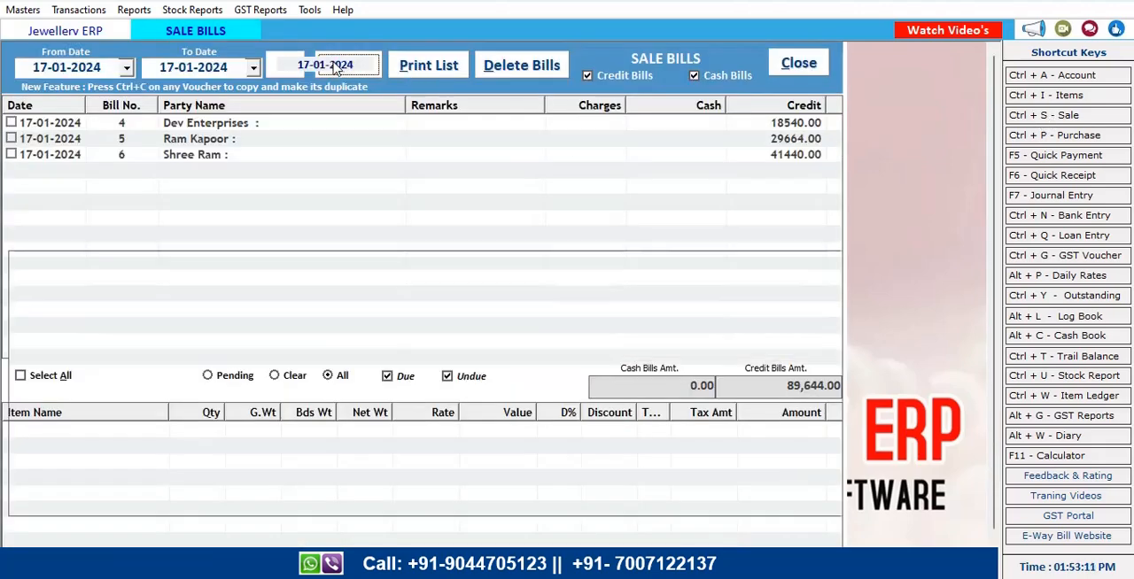
key(Return)
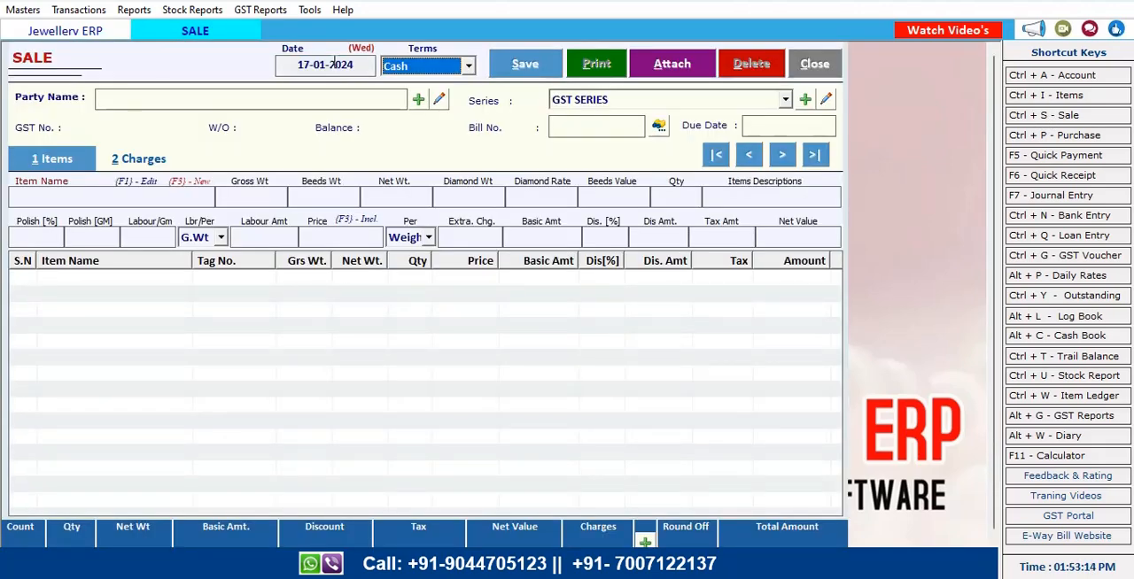
key(Return)
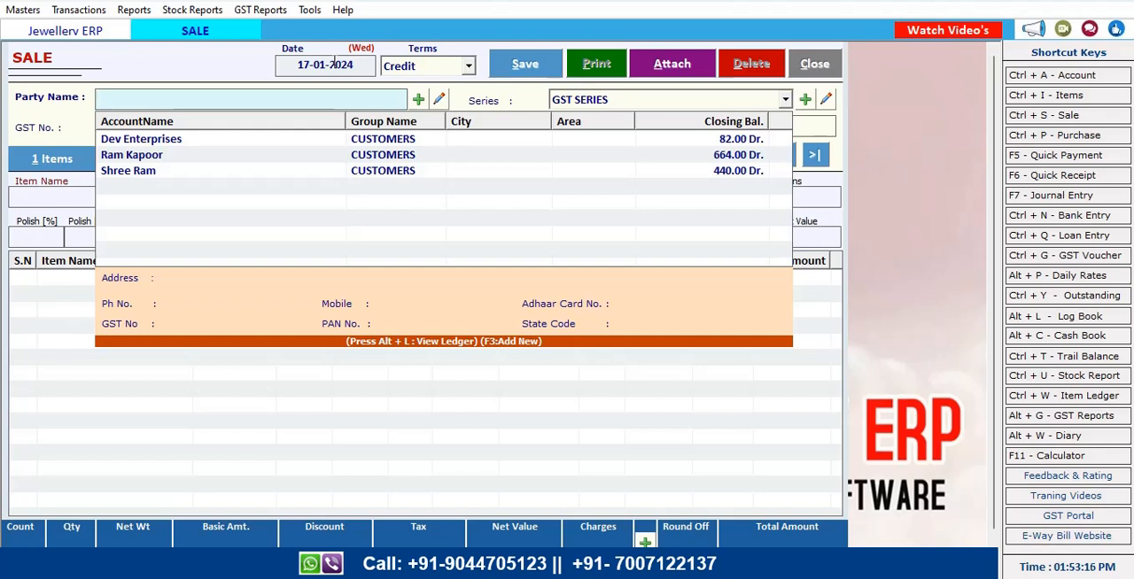
key(Down)
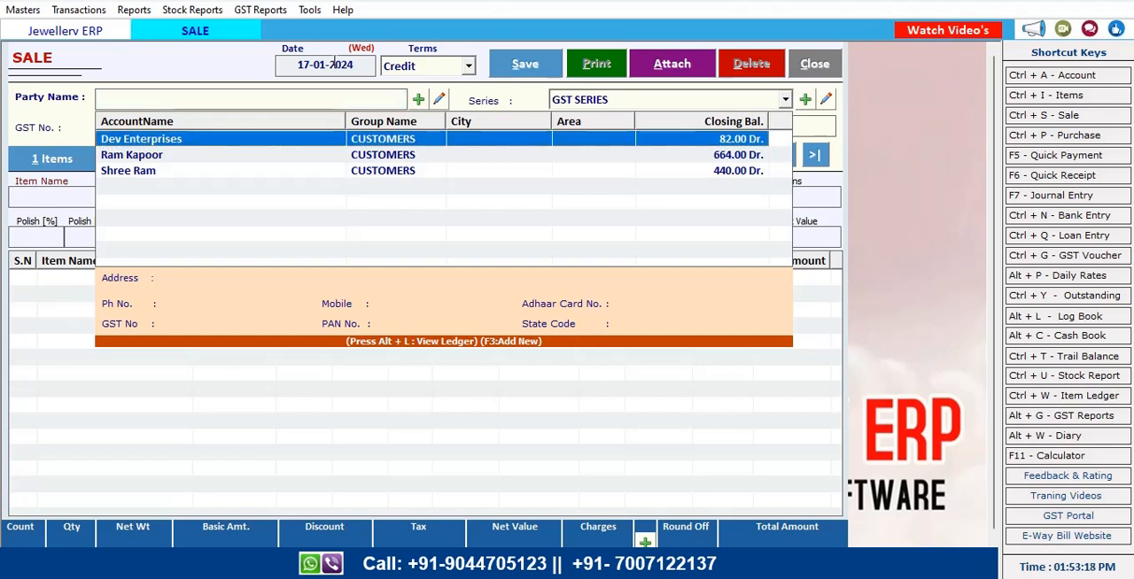
key(Down)
key(Return)
key(Return)
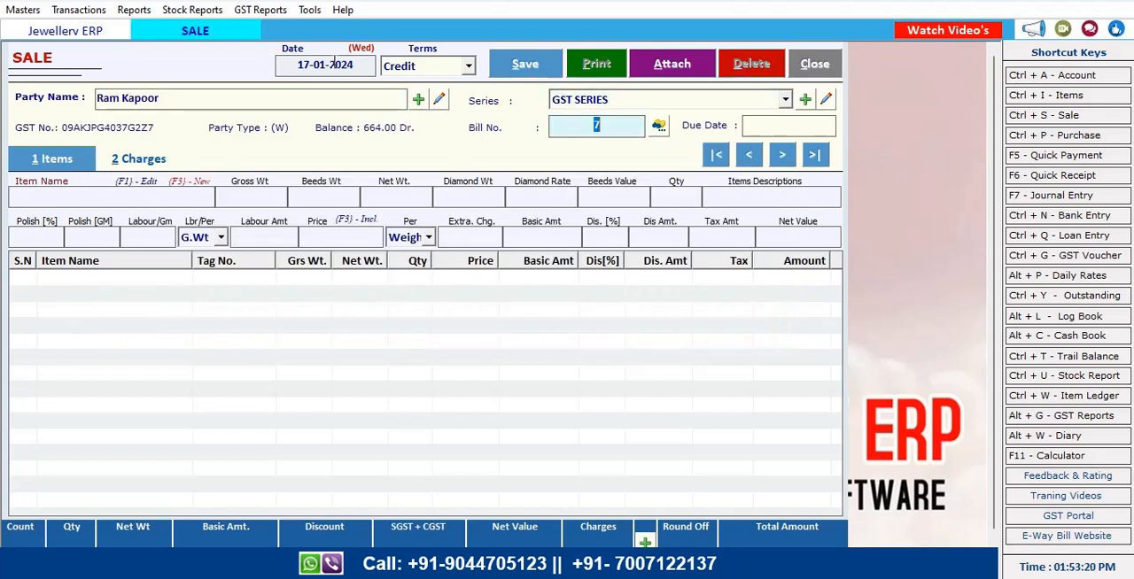
key(Return)
key(Return)
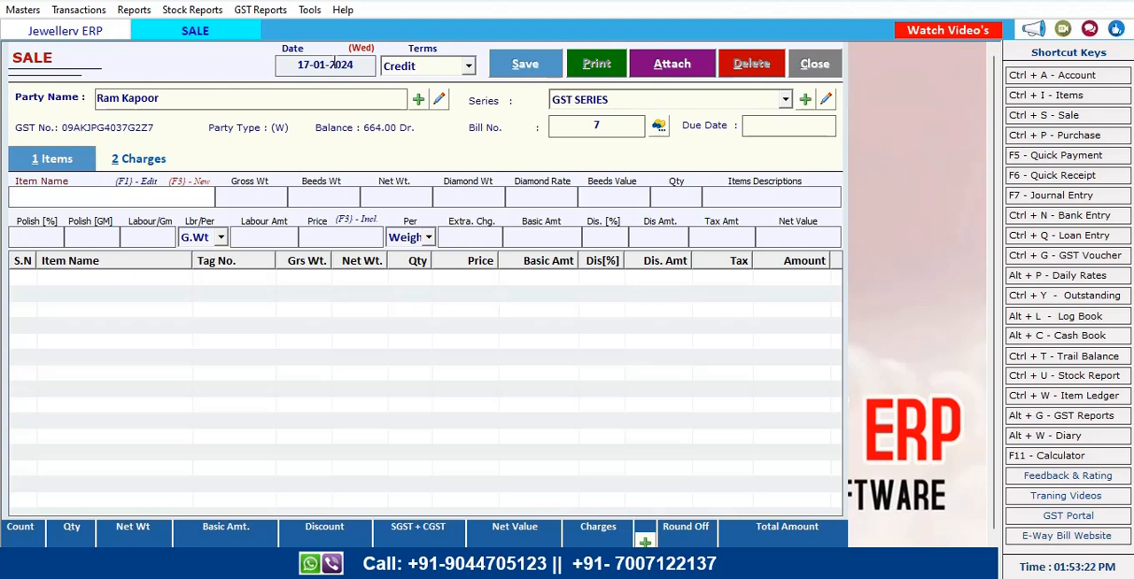
Add the item Ring Gold 22 with tag 00003 to the sale entry
text(r)
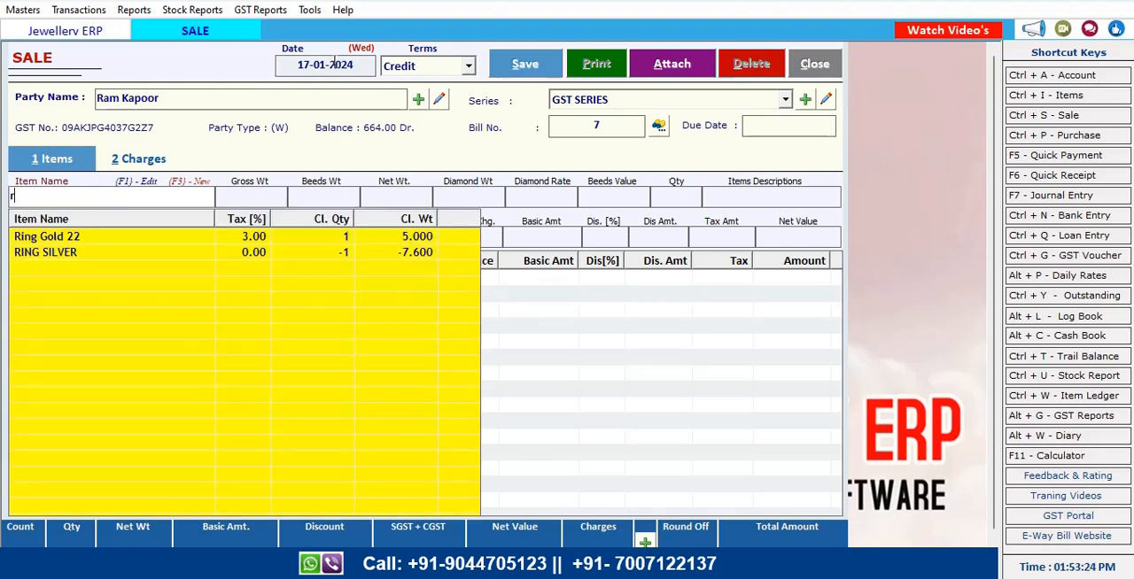
key(Down)
key(Return)
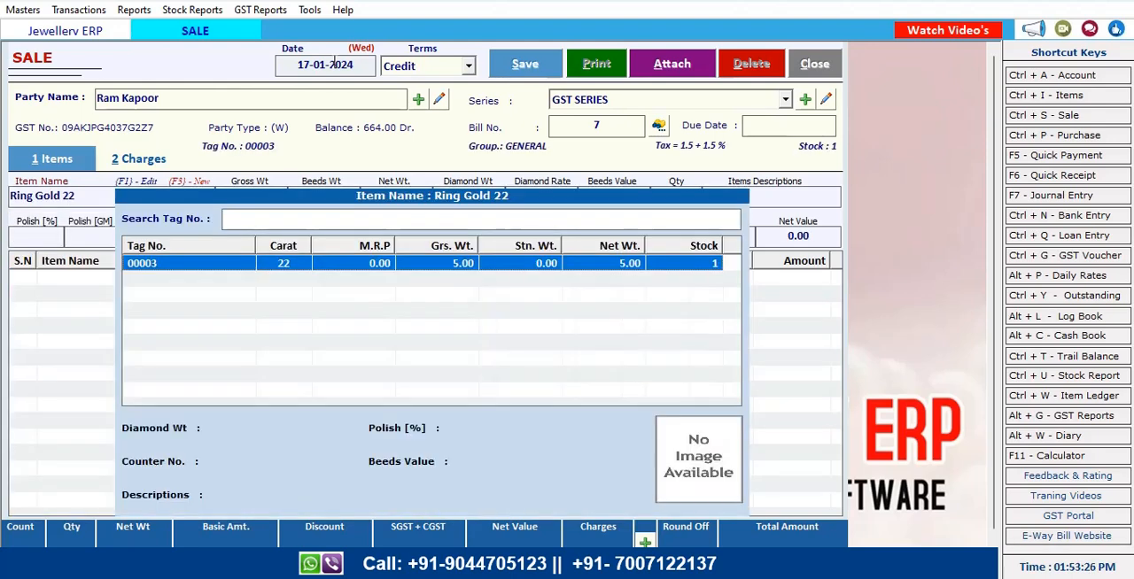
key(Return)
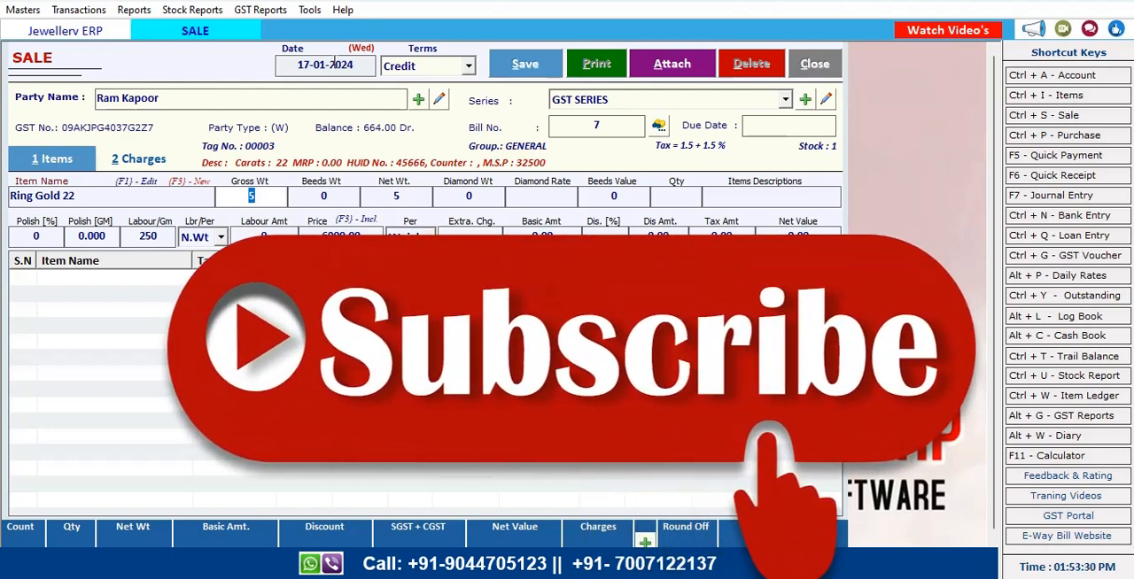
key(Return)
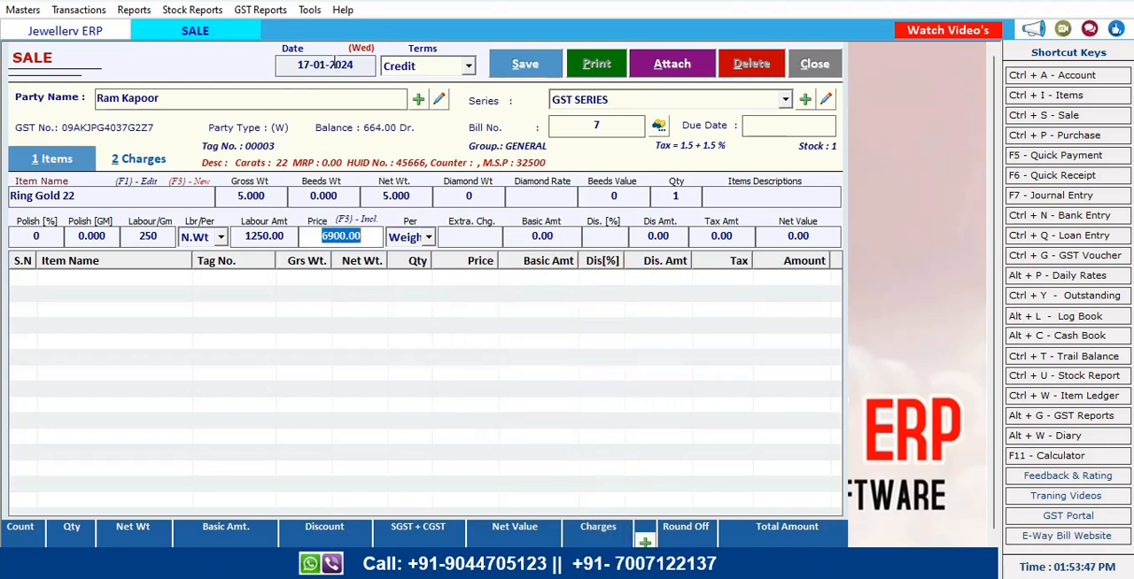
Set the price basis Per to N.Wt for the Ring Gold 22 line
key(Return)
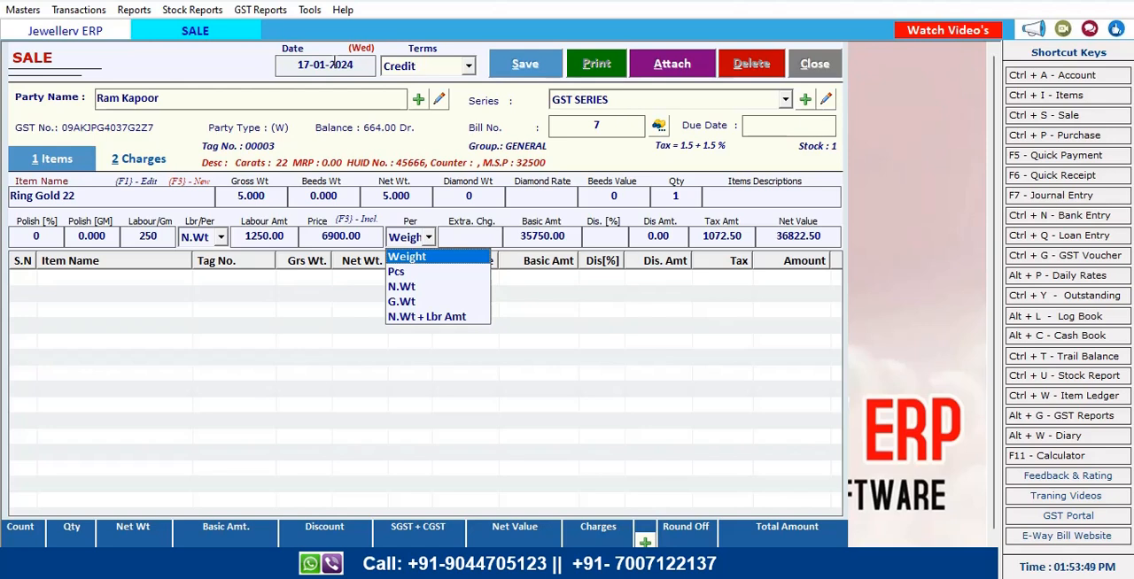
key(Down)
key(Down)
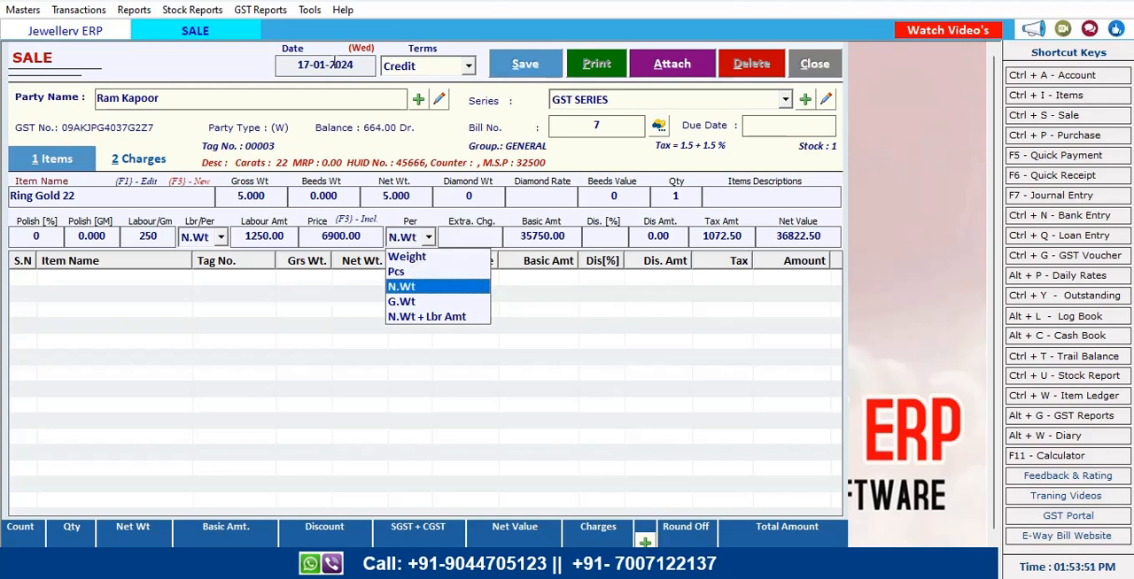
key(Return)
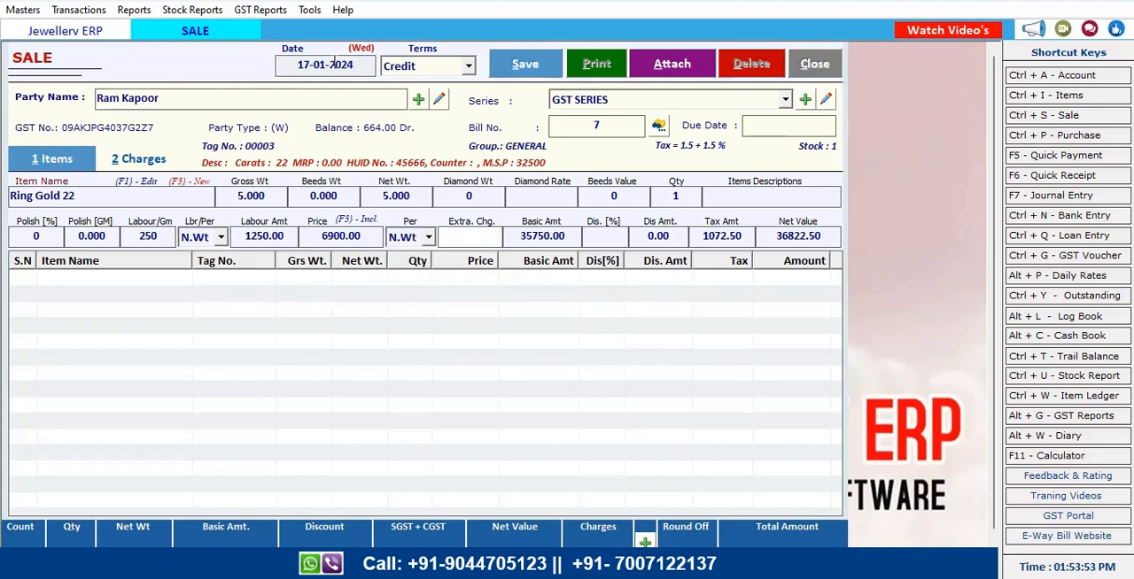
Confirm the remaining line fields and add the Ring Gold 22 entry to the bill
key(Return)
key(Return)
key(Return)
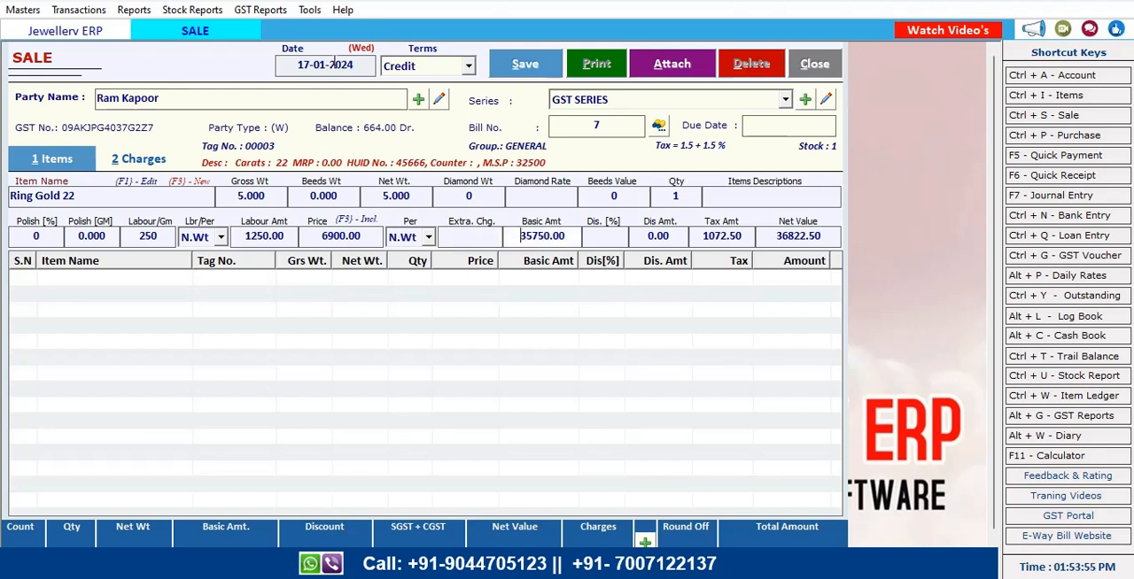
key(Return)
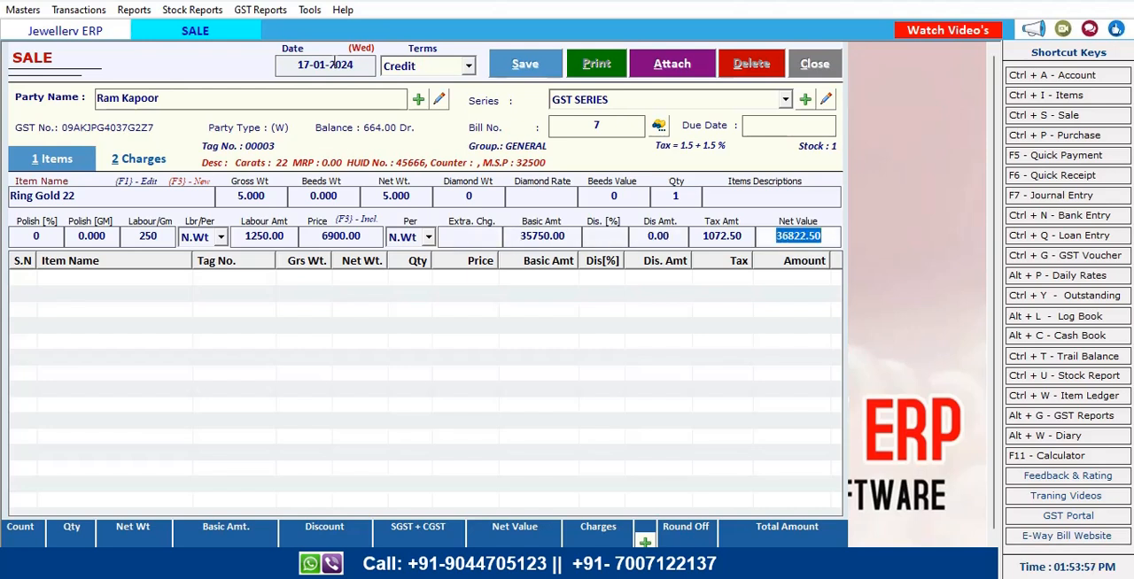
click(609, 234)
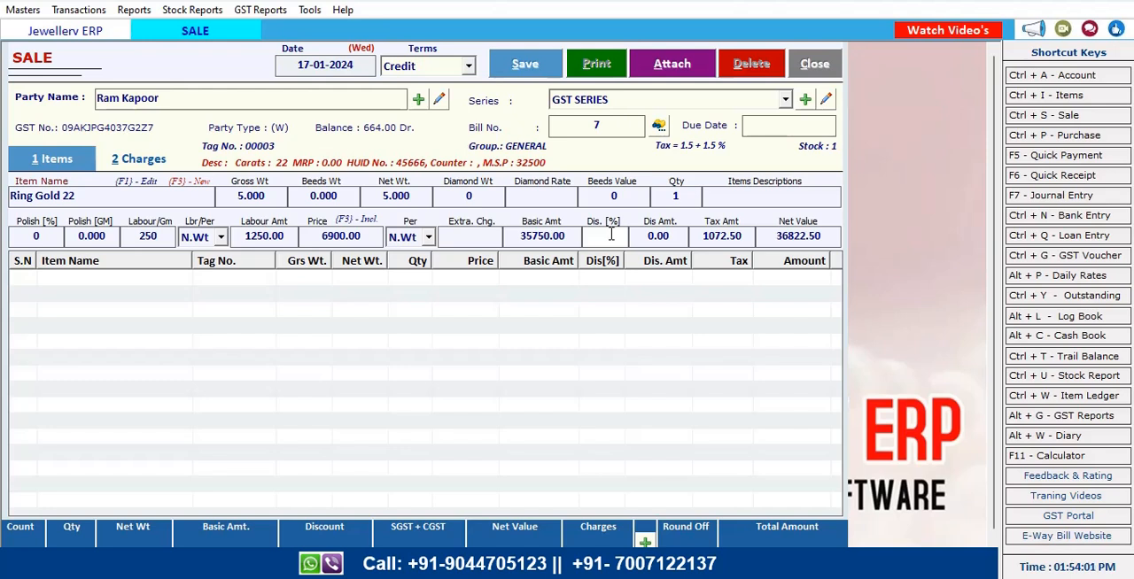
key(Return)
key(Return)
key(Return)
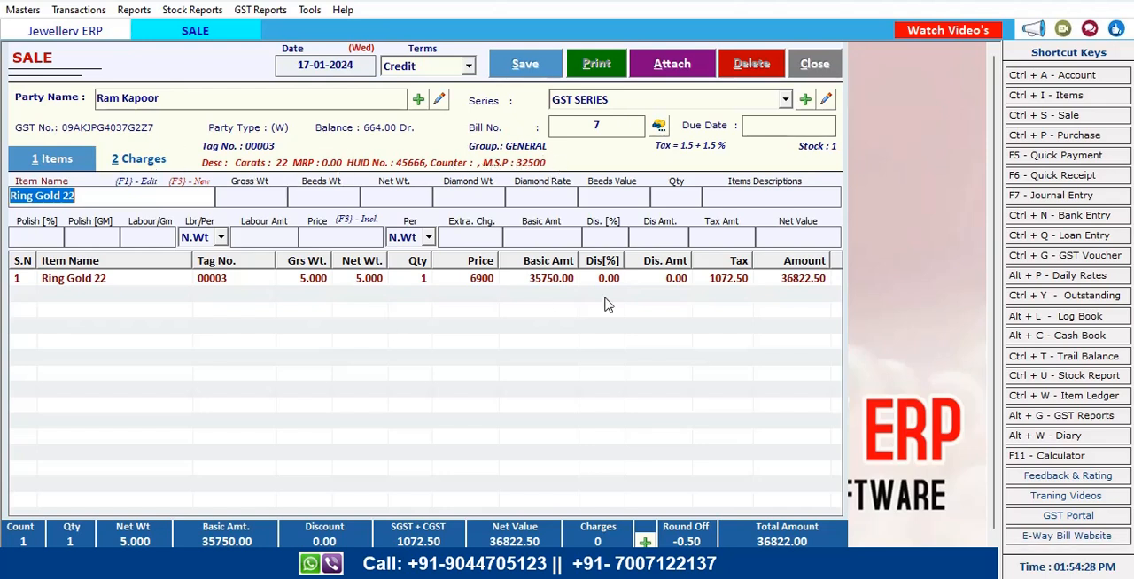
Review the available charge types on the bill's Charges section, then return to the items
click(149, 168)
click(338, 204)
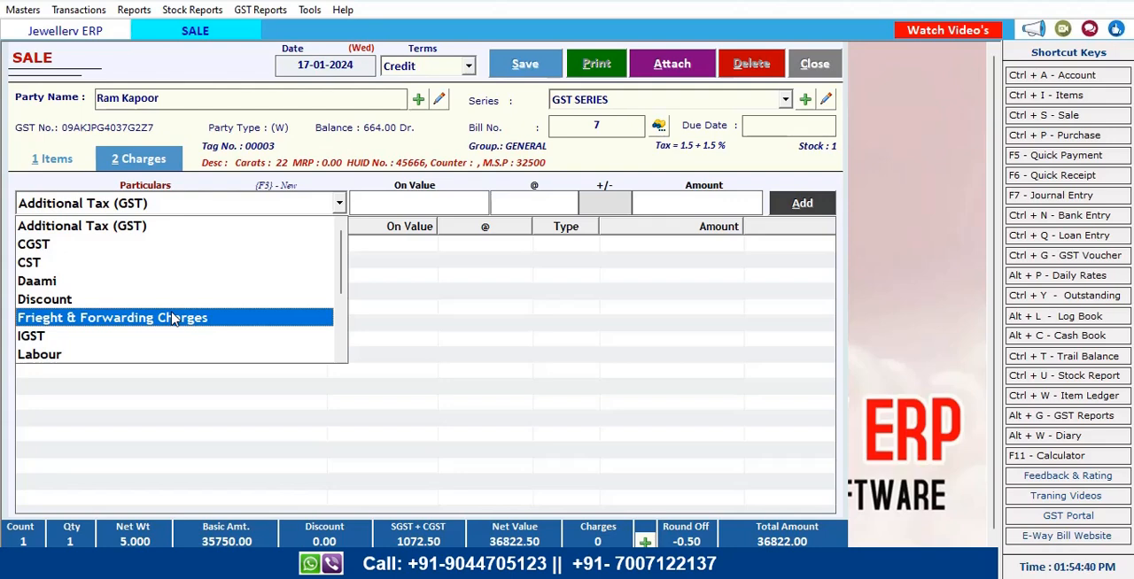
click(536, 301)
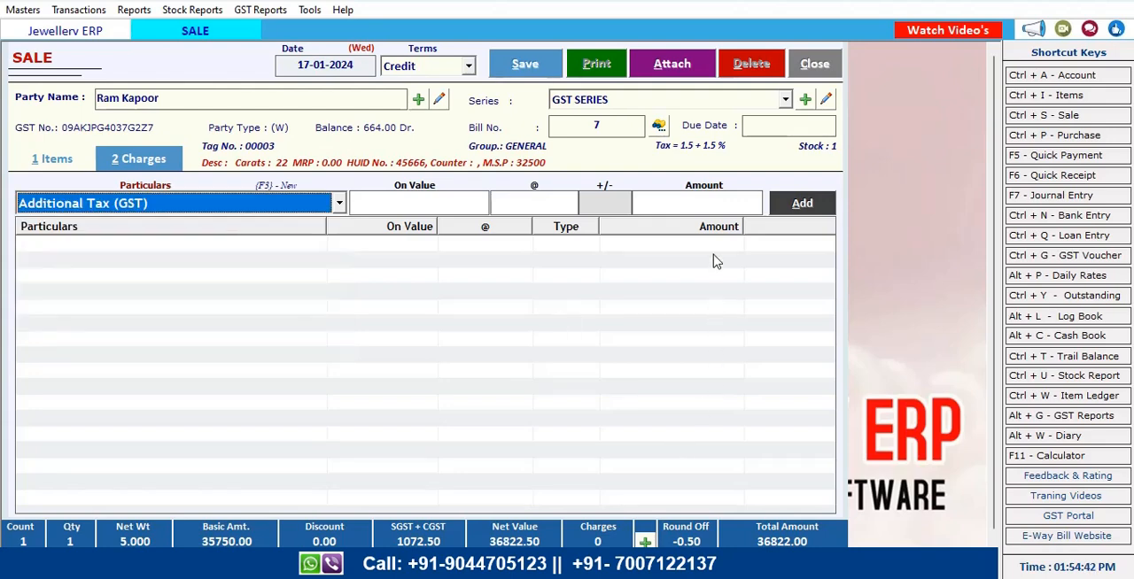
click(55, 159)
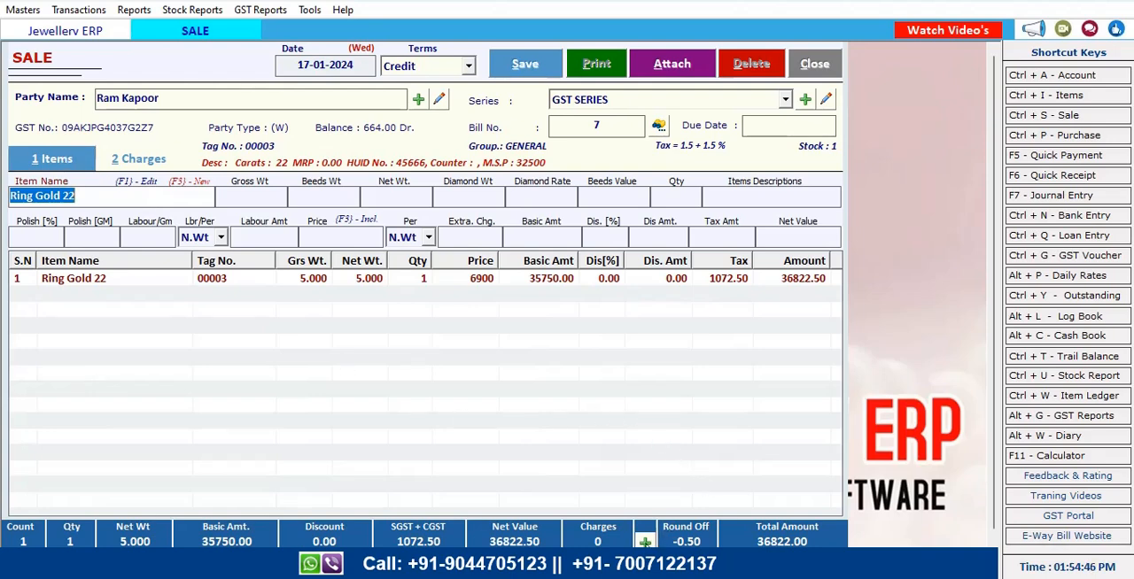
Open the bill's payment options and split the payment as 36000 by eWallet and 822 in cash, then confirm
click(645, 542)
click(590, 283)
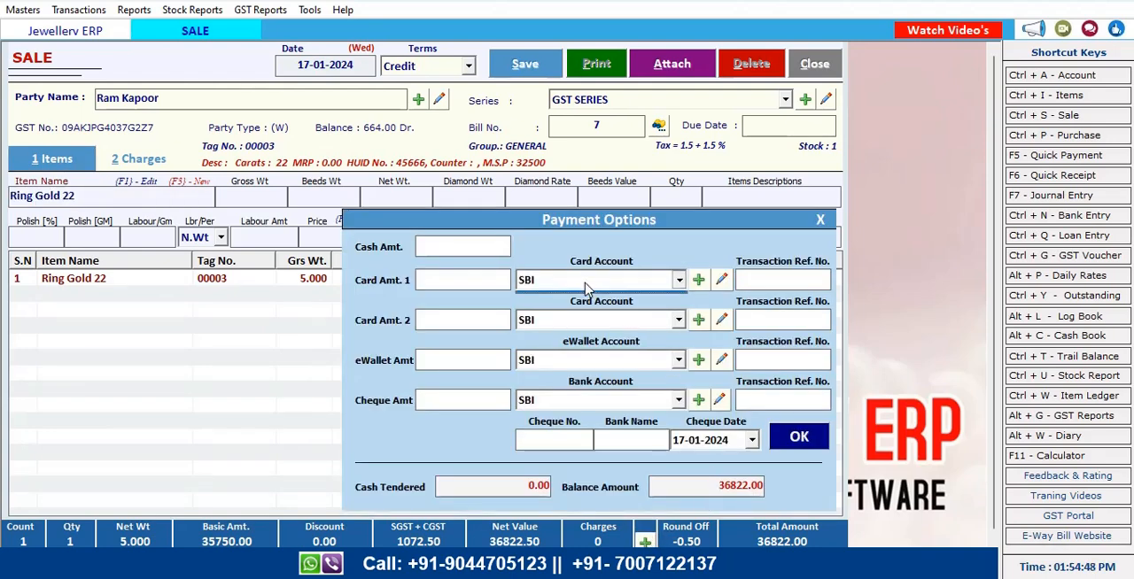
click(568, 327)
click(568, 337)
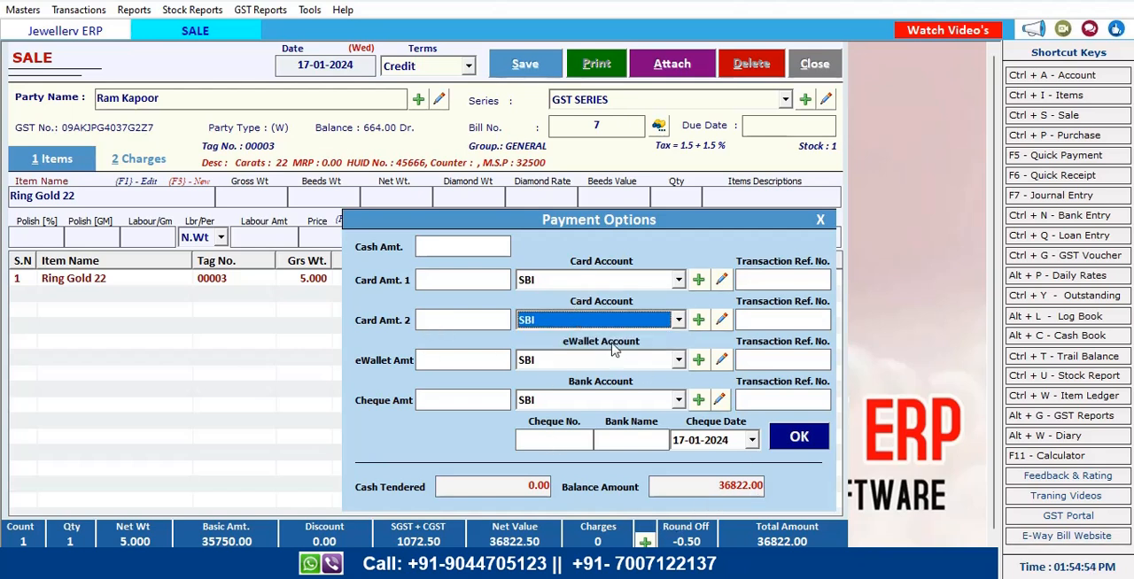
click(577, 362)
click(456, 363)
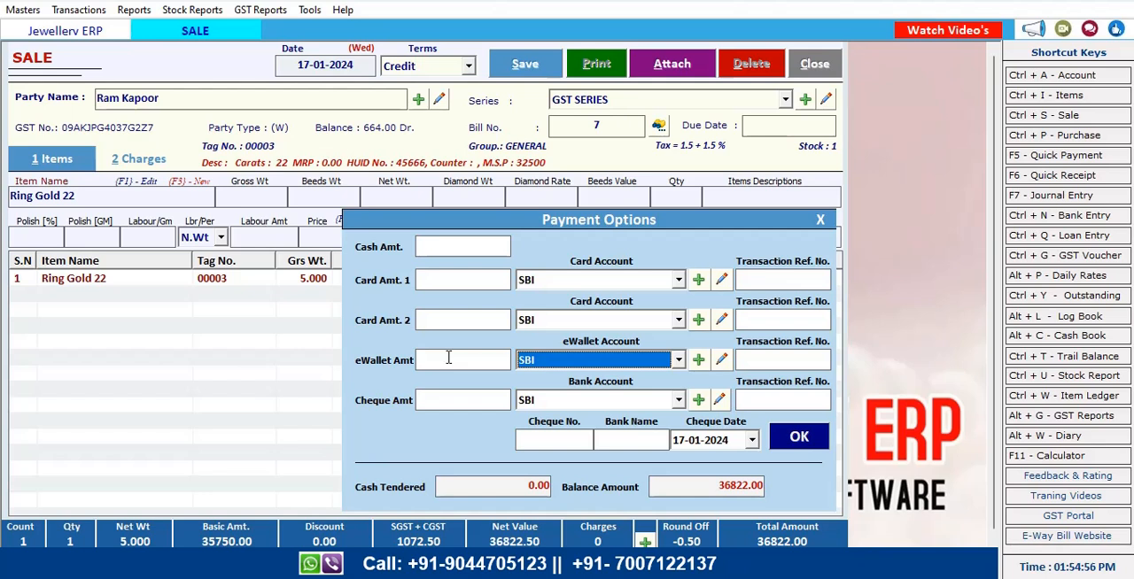
click(449, 358)
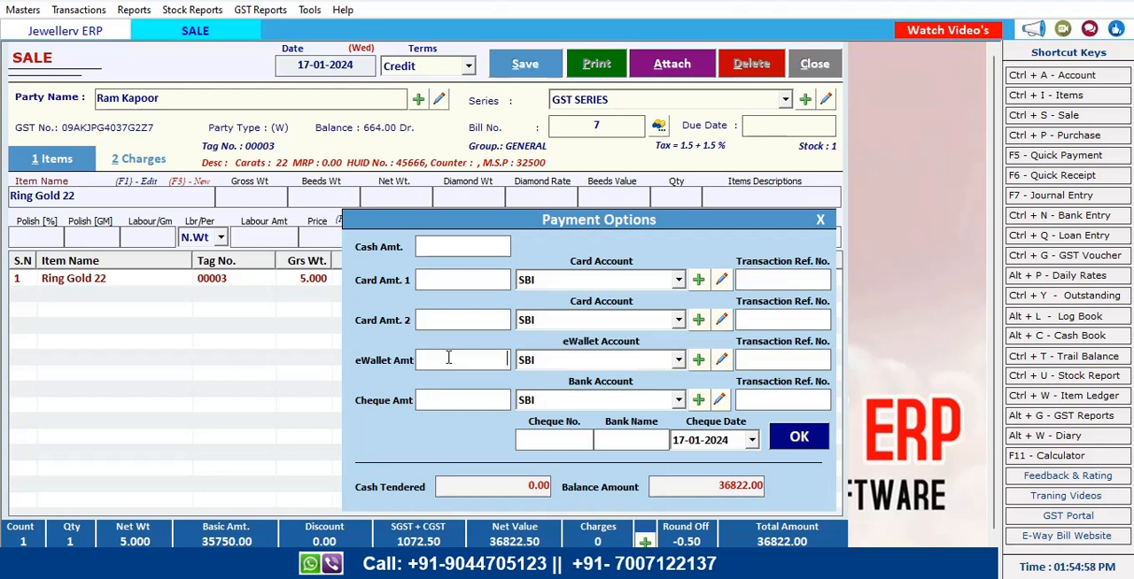
text(36000)
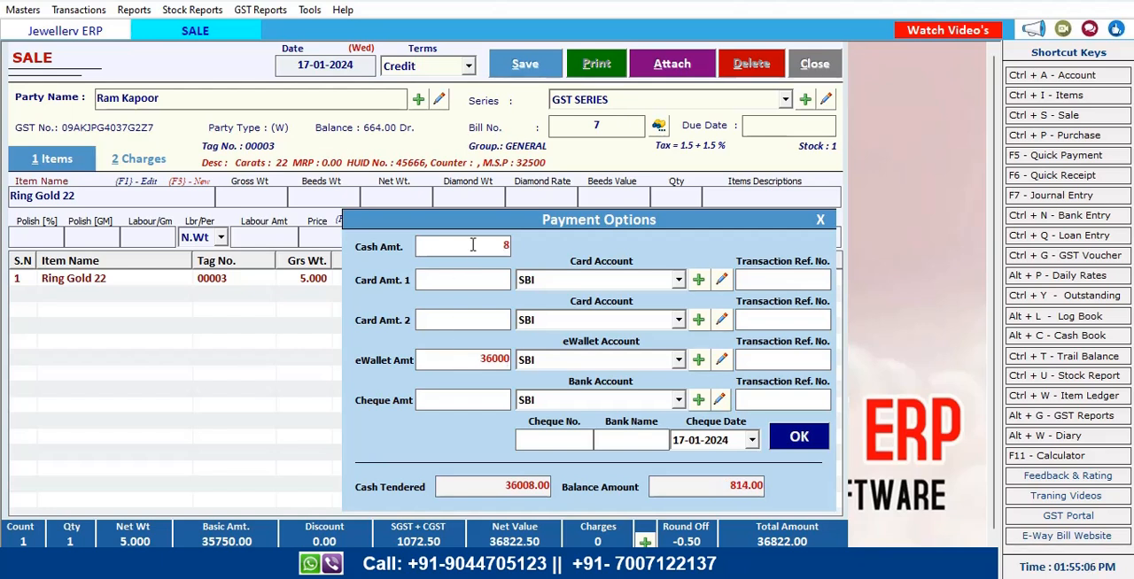
click(472, 245)
text(822)
click(796, 443)
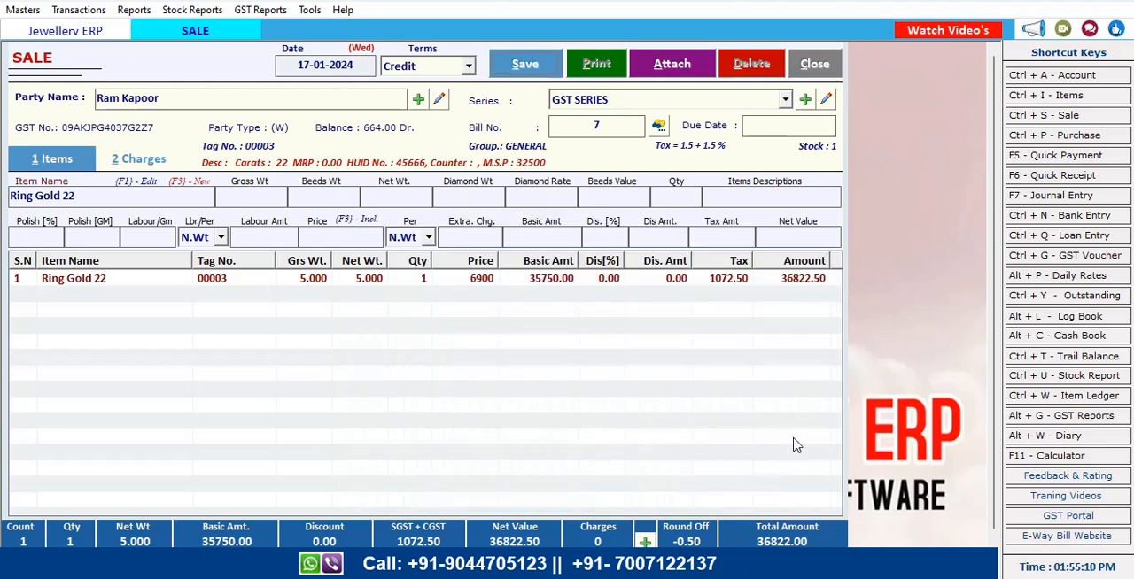
Save the sale bill and agree to print it
click(545, 69)
click(589, 350)
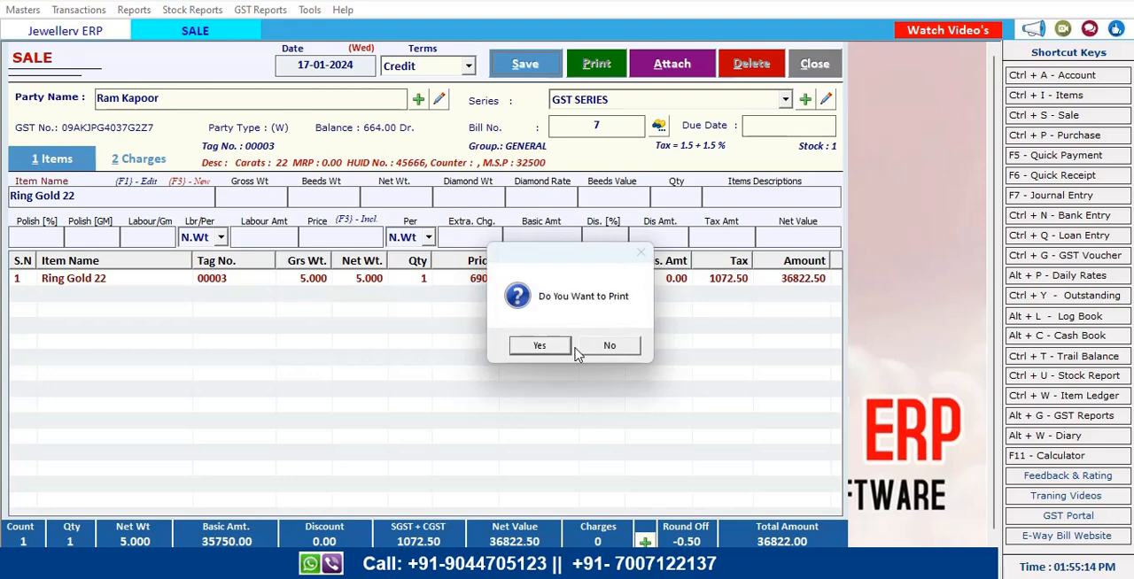
click(558, 348)
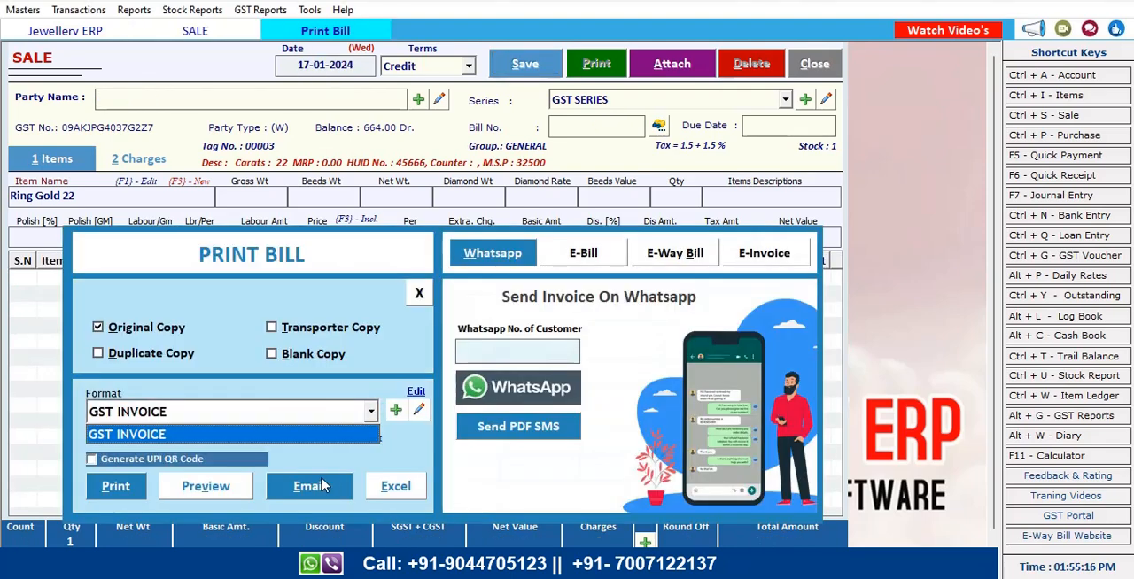
Preview the bill in the GST INVOICE format, review the invoice, then close the print dialog and the sale window
click(267, 440)
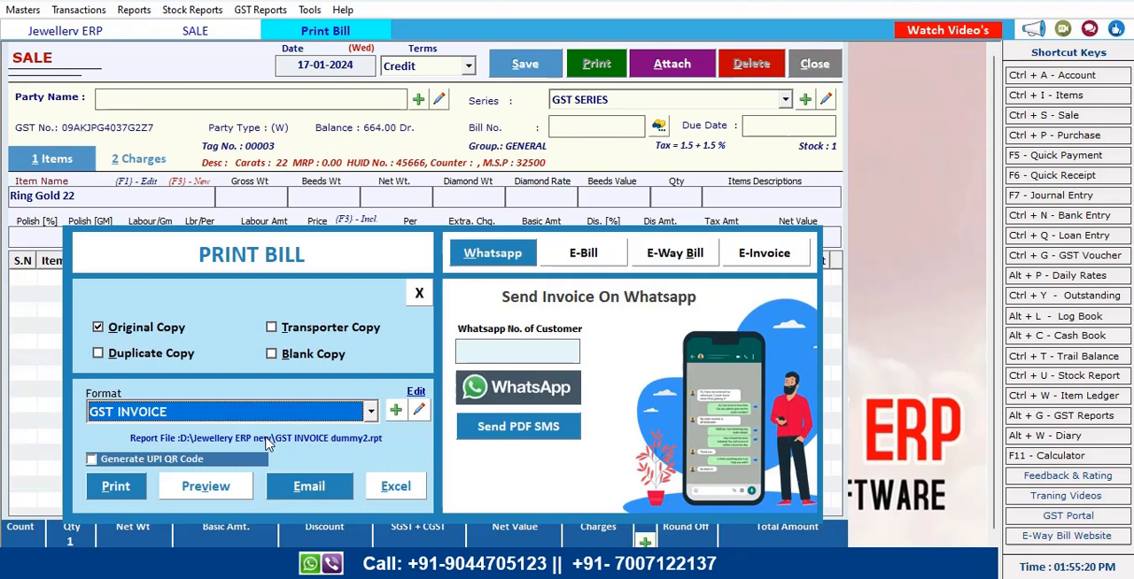
click(206, 486)
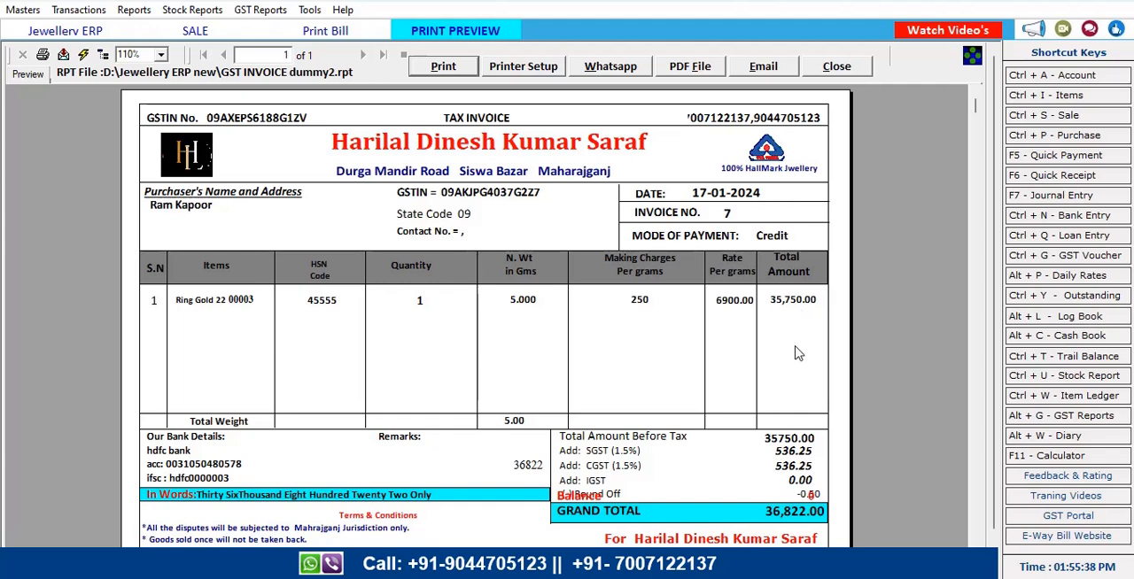
scroll(777, 363, down, 1)
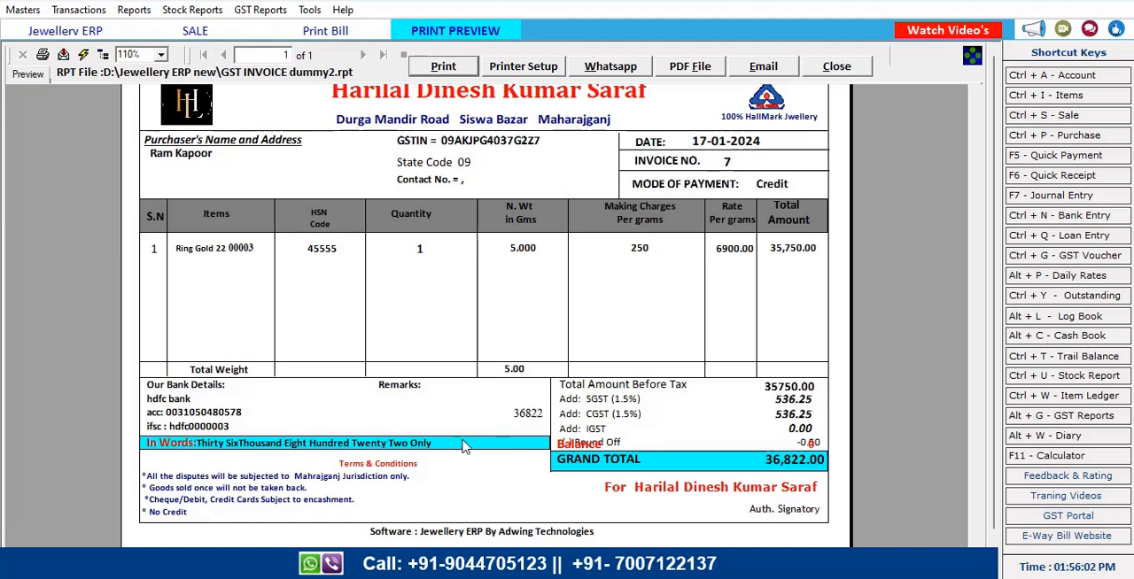
scroll(627, 373, up, 1)
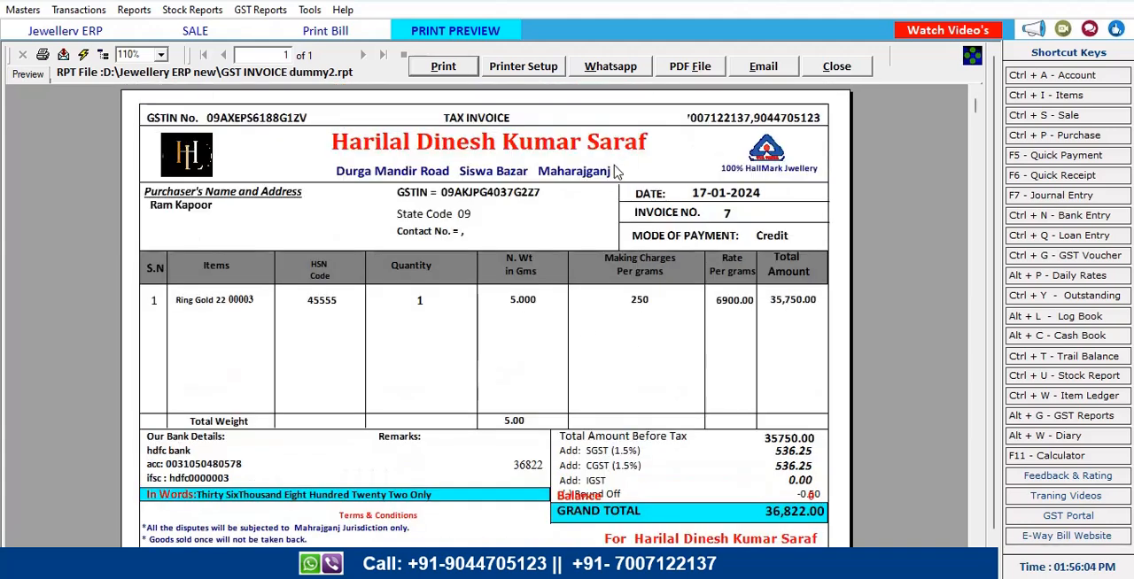
click(837, 66)
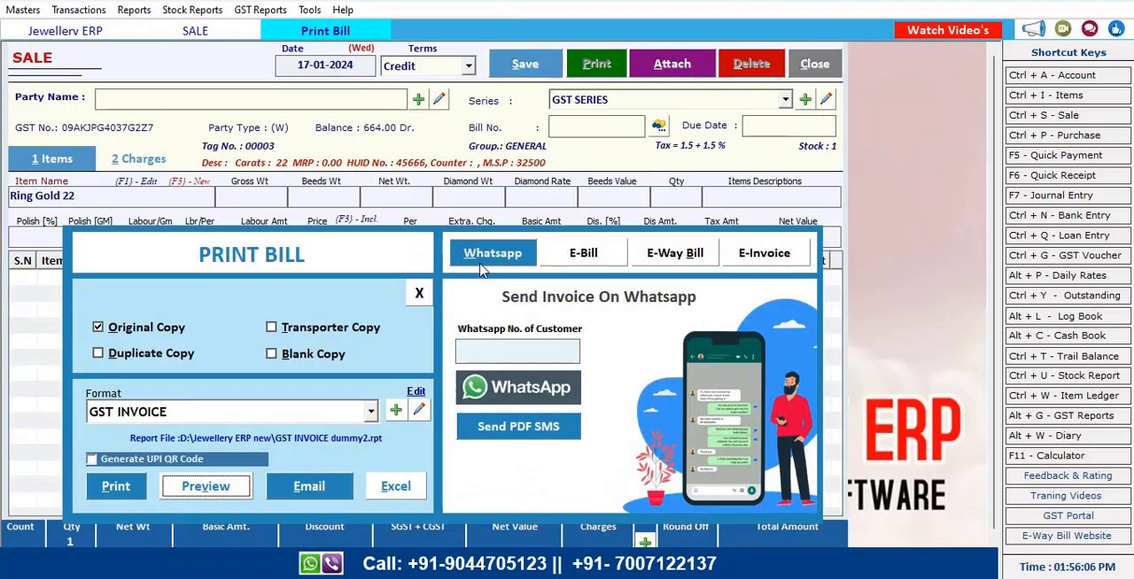
click(424, 289)
click(808, 68)
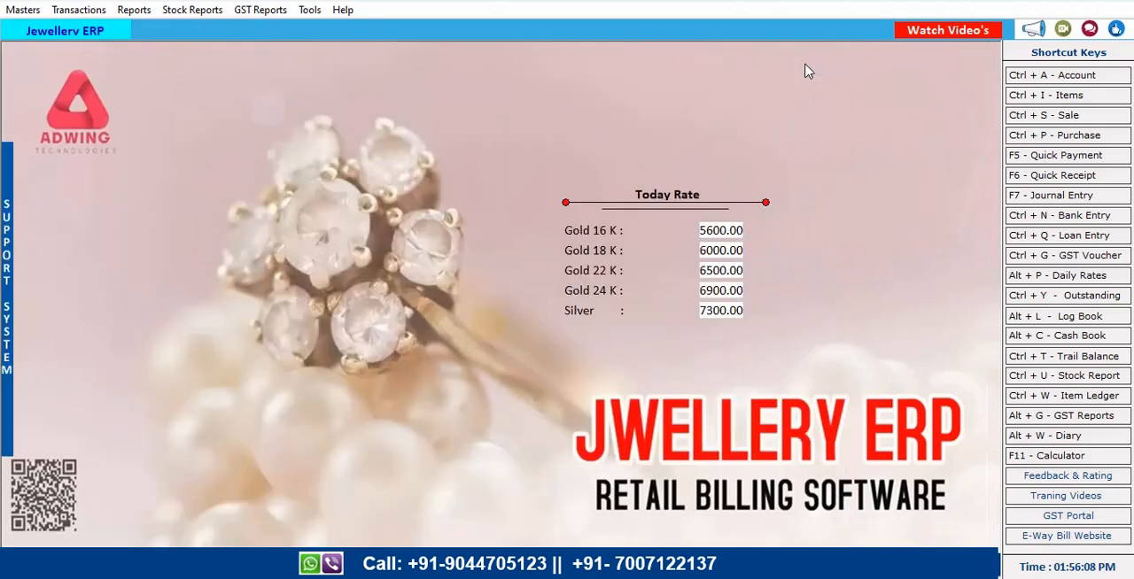
Open the detailed Sale Register for 17-01-2024 and review all of its columns
click(78, 9)
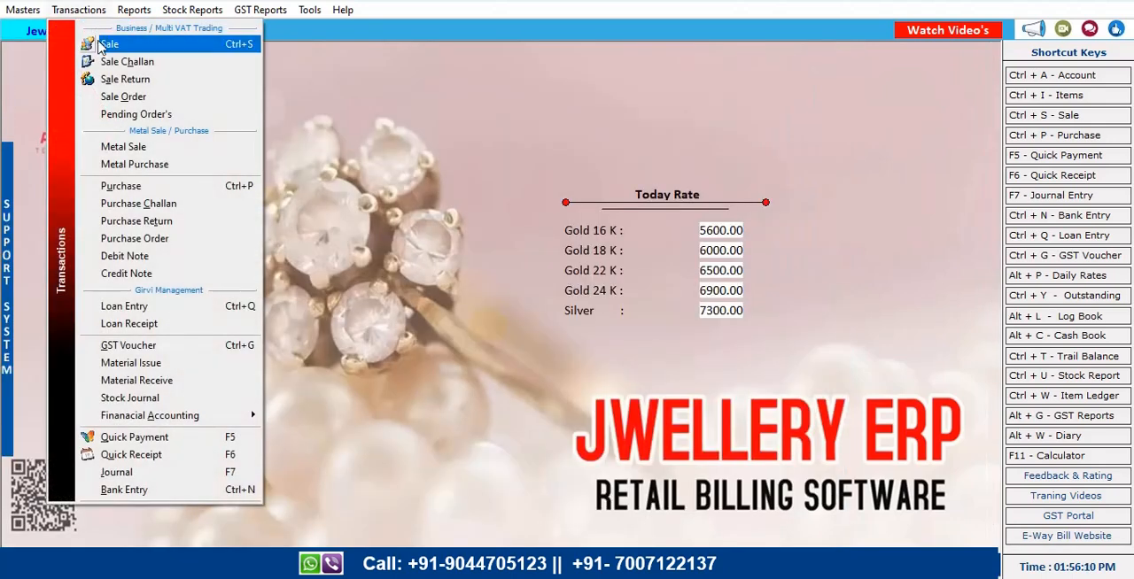
mouse_move(134, 9)
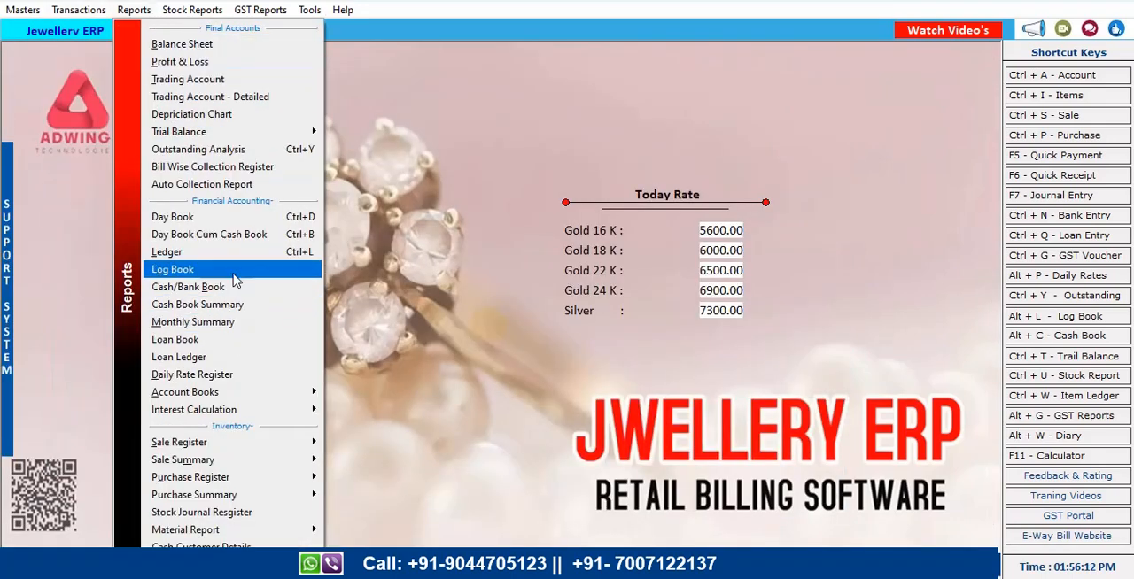
mouse_move(219, 442)
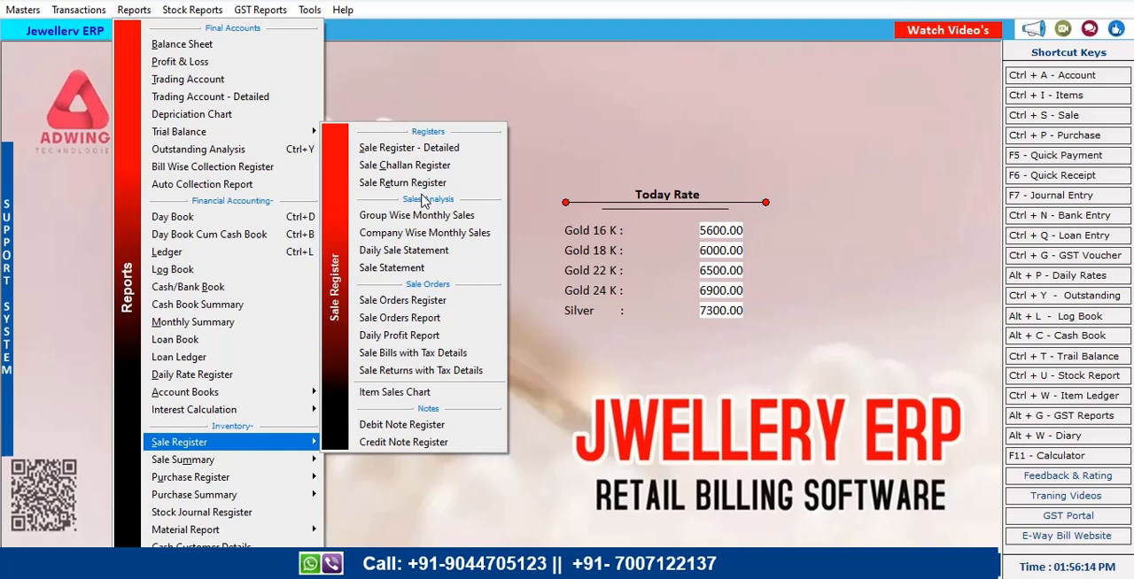
click(413, 147)
click(521, 84)
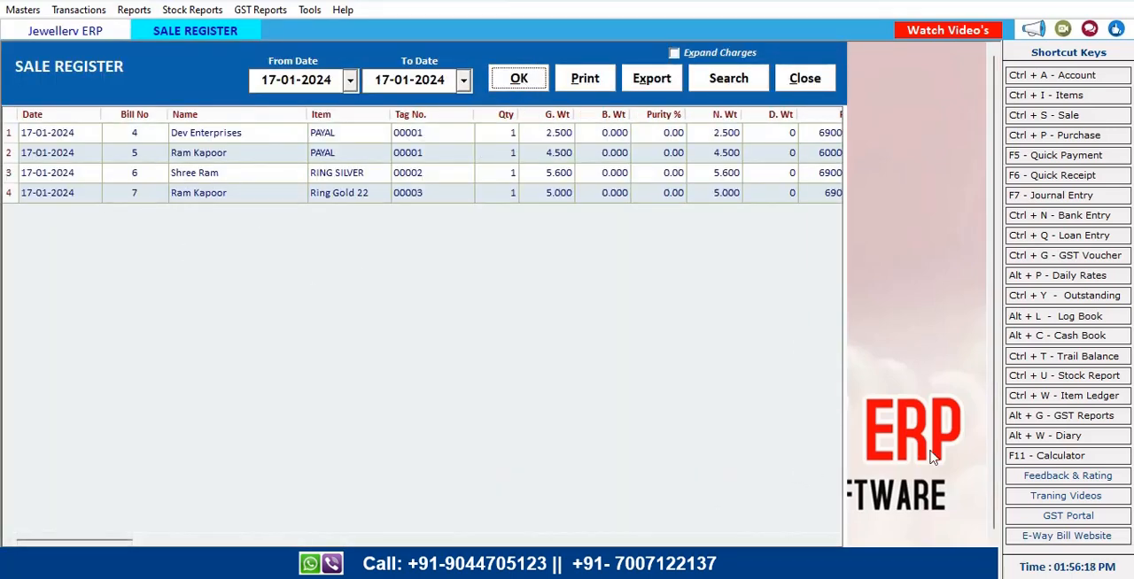
scroll(1007, 507, down, 1)
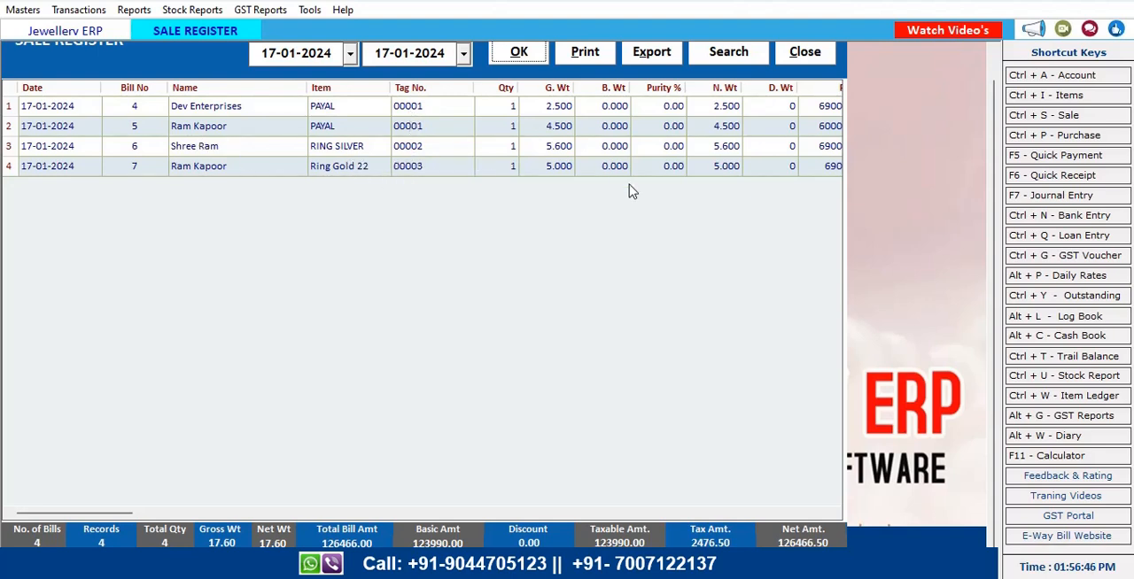
click(834, 514)
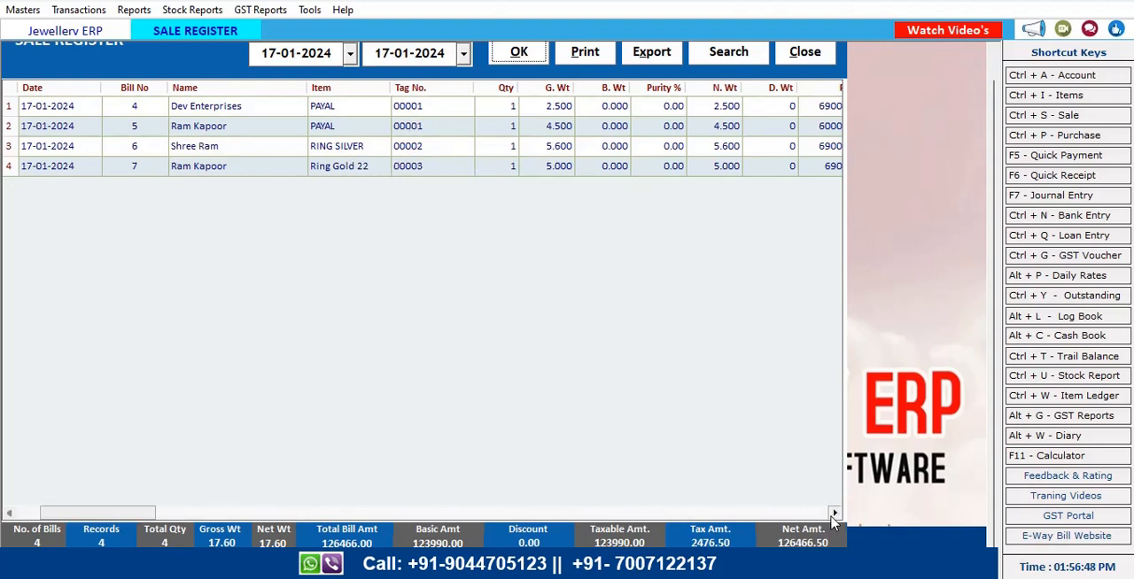
click(832, 515)
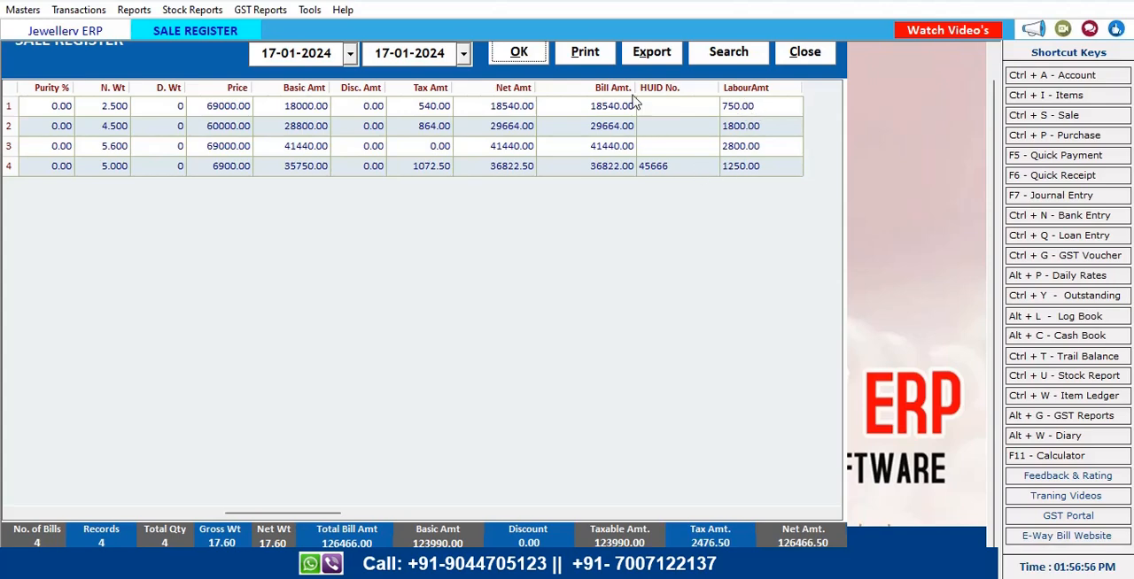
Preview the Sale Register printout, scroll through it, then close the preview and the register
click(592, 57)
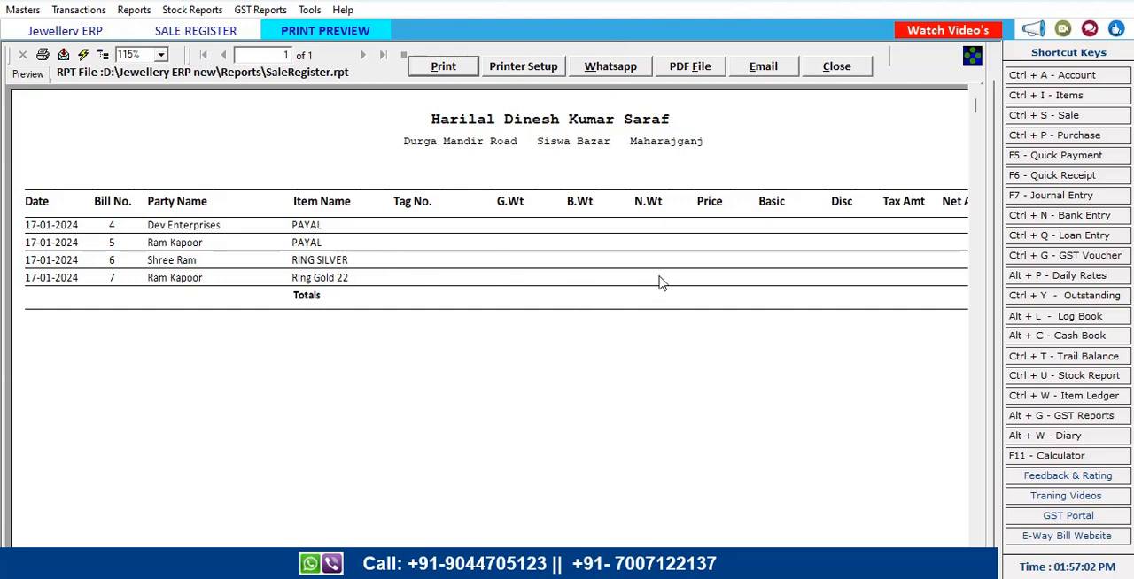
scroll(927, 250, down, 5)
scroll(928, 263, up, 5)
scroll(926, 266, down, 5)
scroll(926, 266, up, 5)
scroll(824, 541, down, 5)
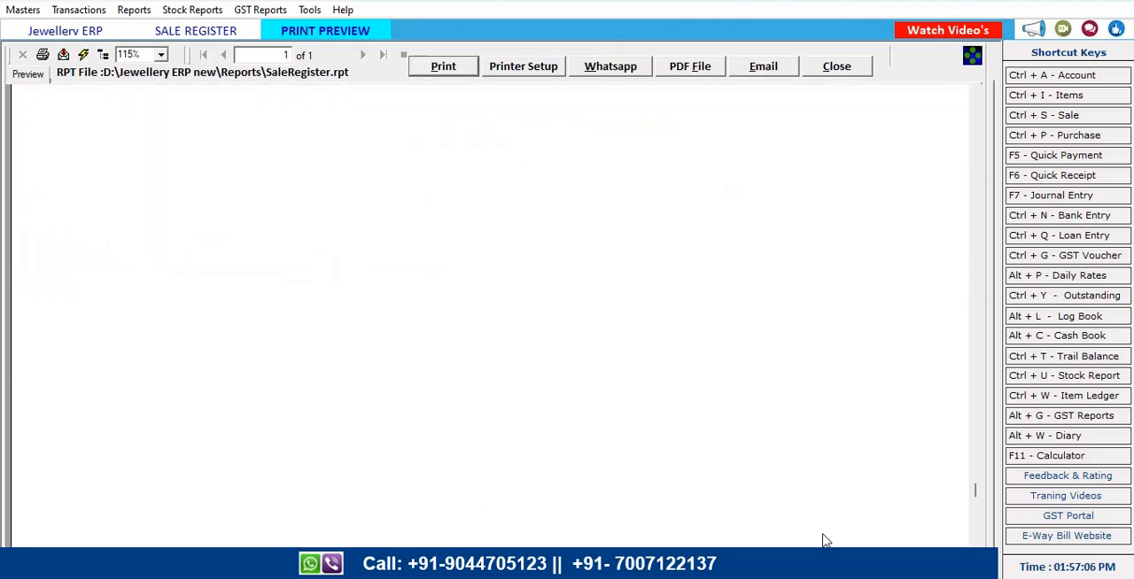
scroll(825, 527, up, 5)
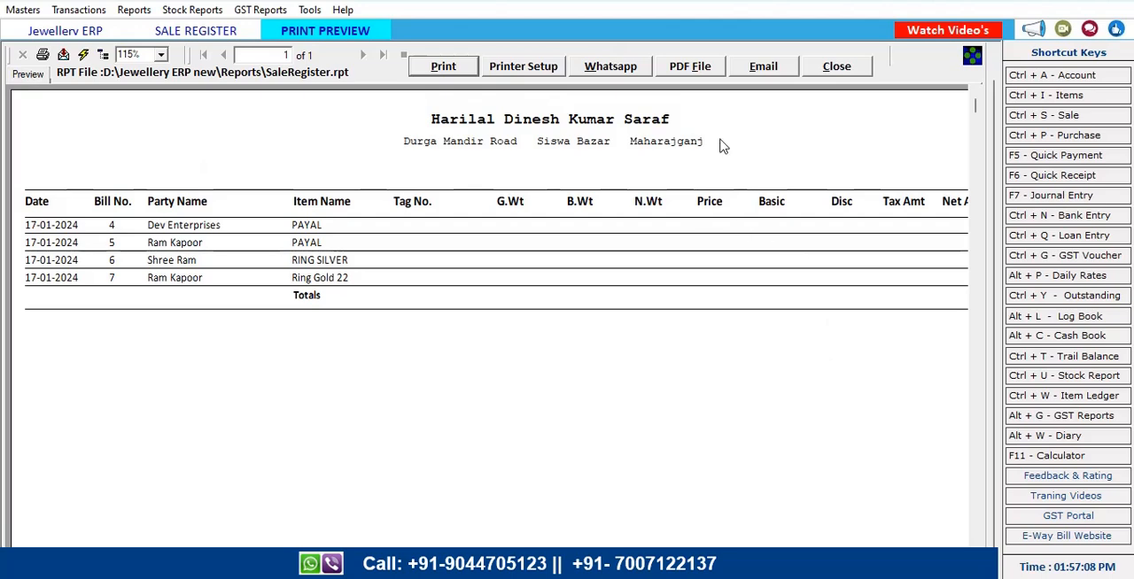
click(822, 71)
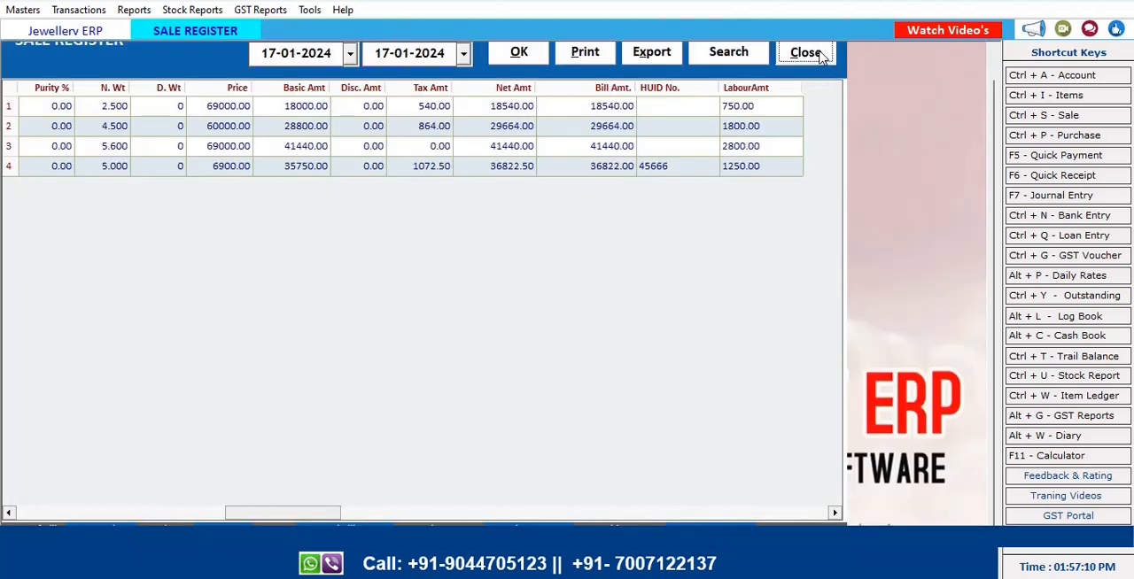
click(808, 51)
Open the item-wise Sale Summary for 17-01-2024, review it, and close it
click(137, 9)
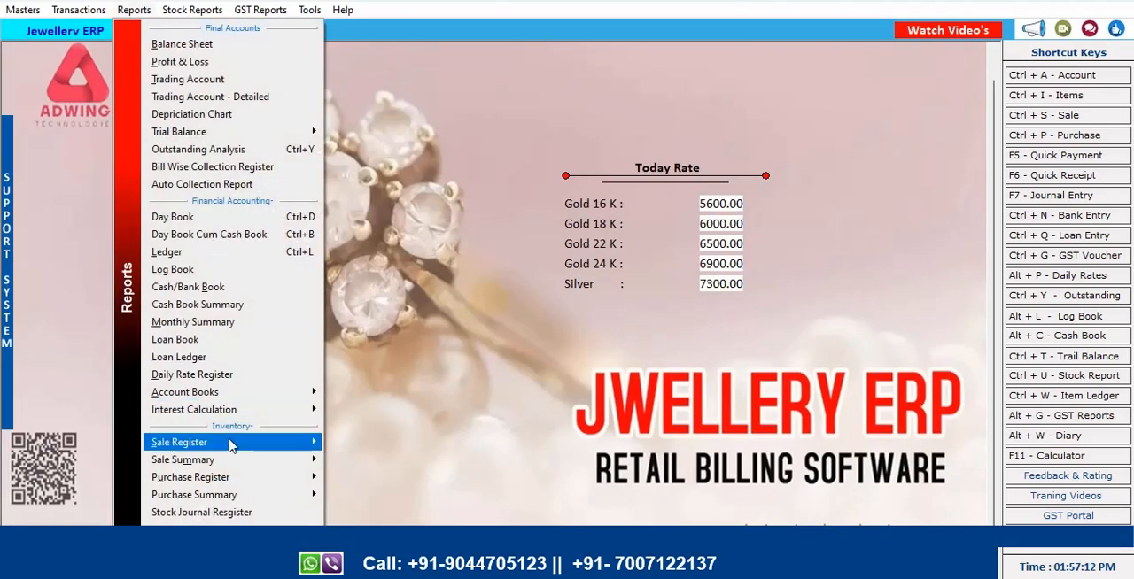
mouse_move(232, 464)
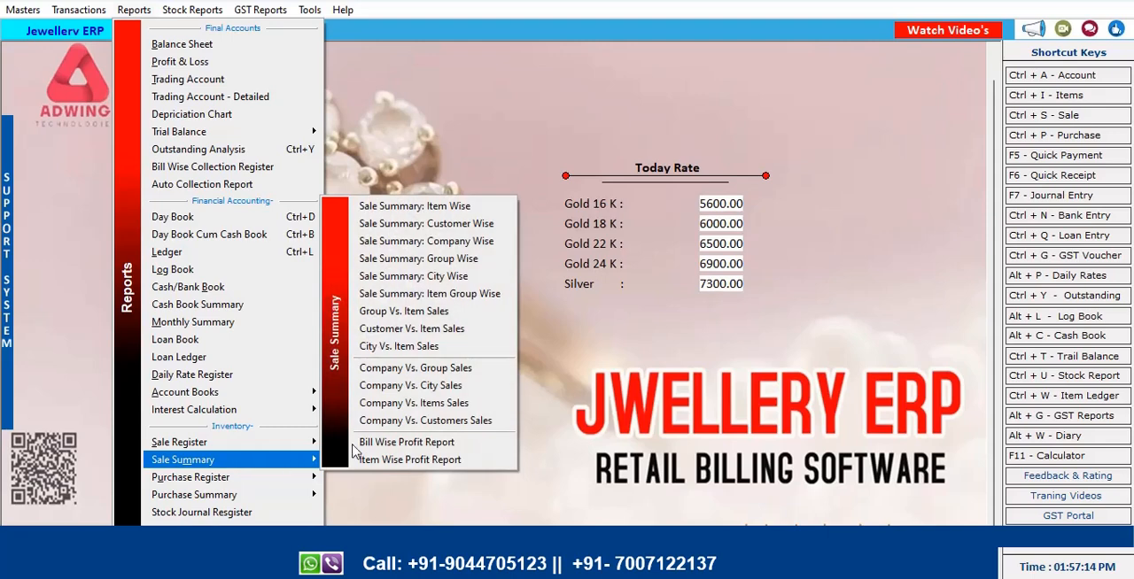
click(415, 206)
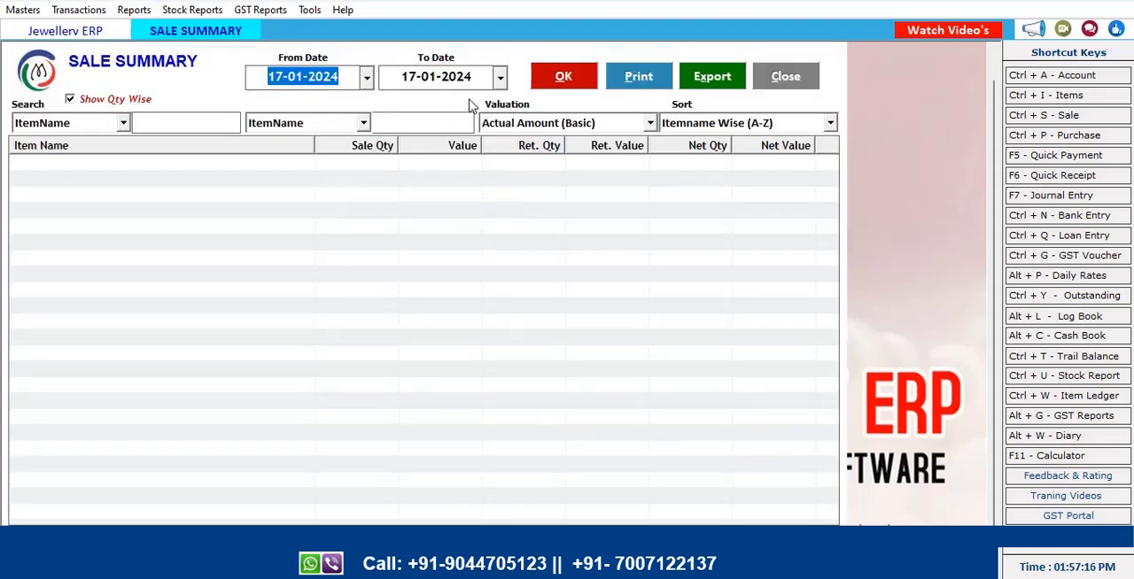
click(559, 76)
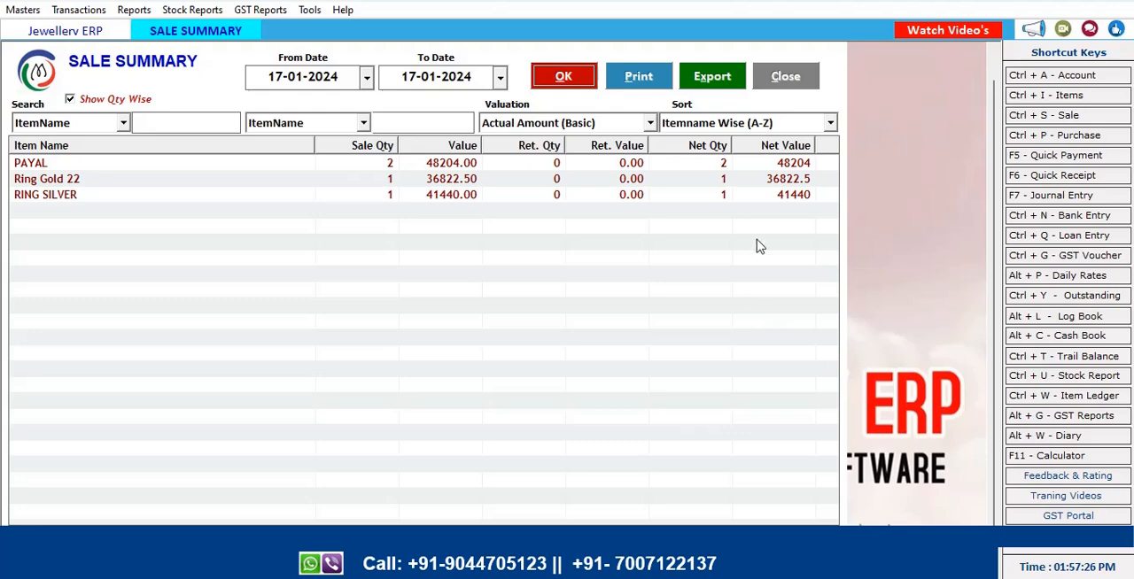
click(793, 77)
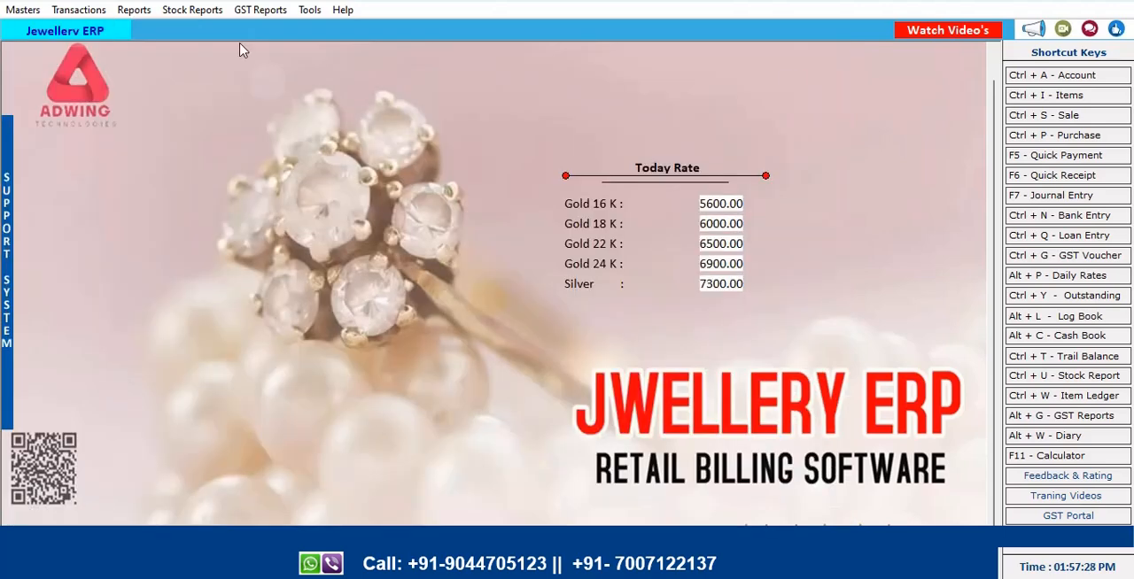
Open the sale bills list and start a new sale bill
click(76, 9)
click(100, 41)
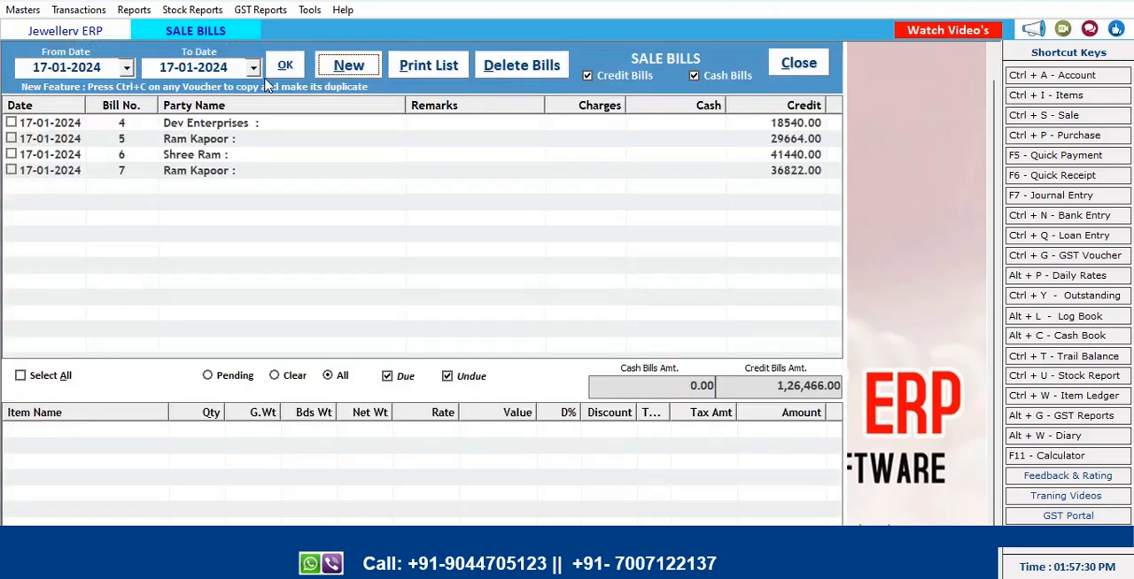
click(347, 66)
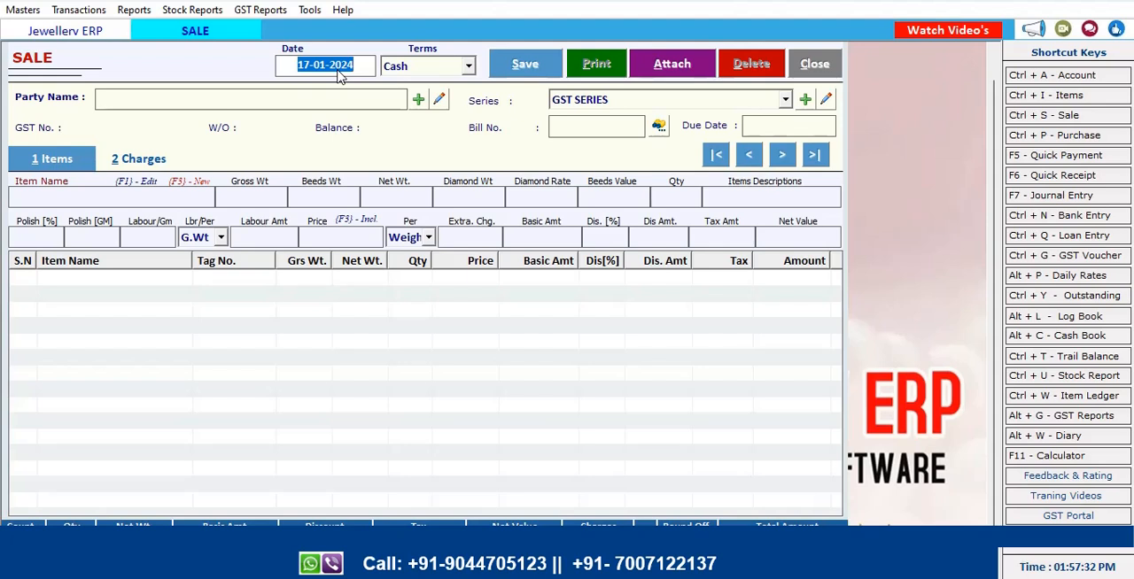
Set the sale bill's terms to Credit and choose Dev Enterprises as the party, accepting bill number 8
key(Return)
key(Down)
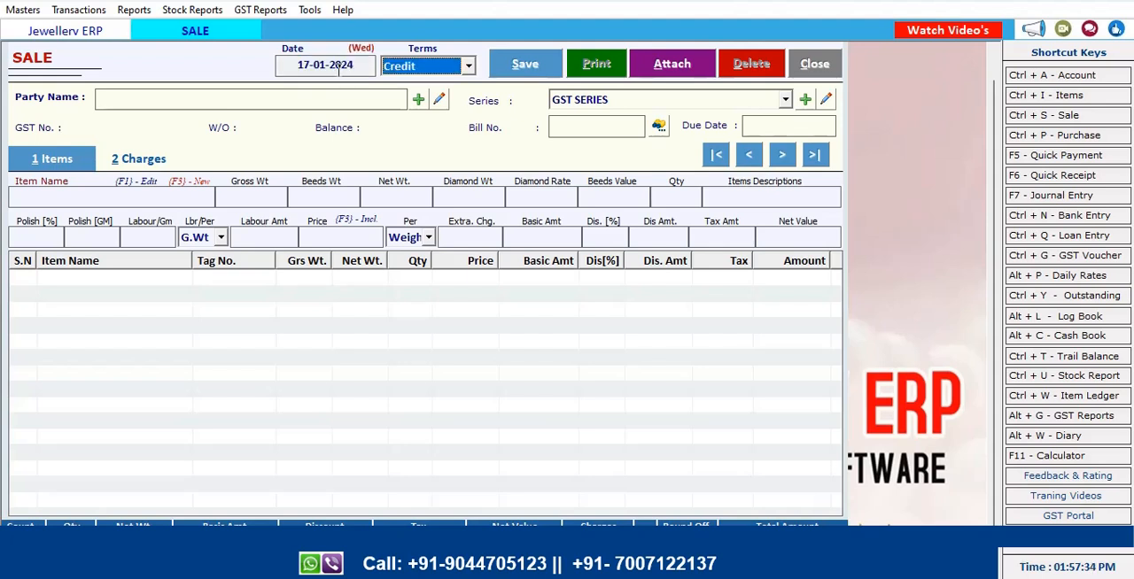
key(Up)
key(Return)
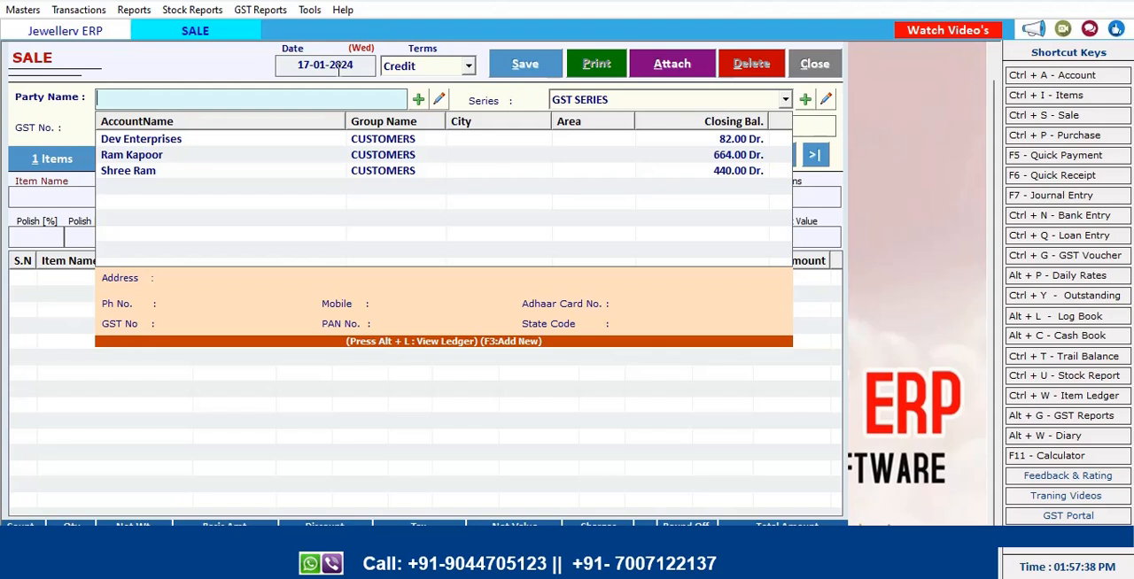
click(137, 145)
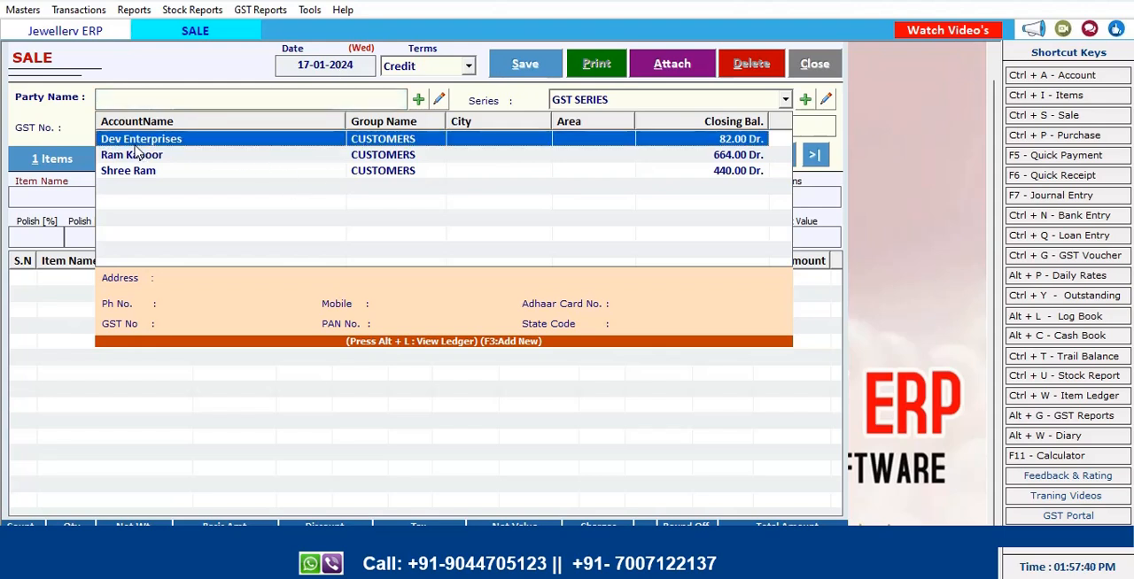
key(Return)
key(Return)
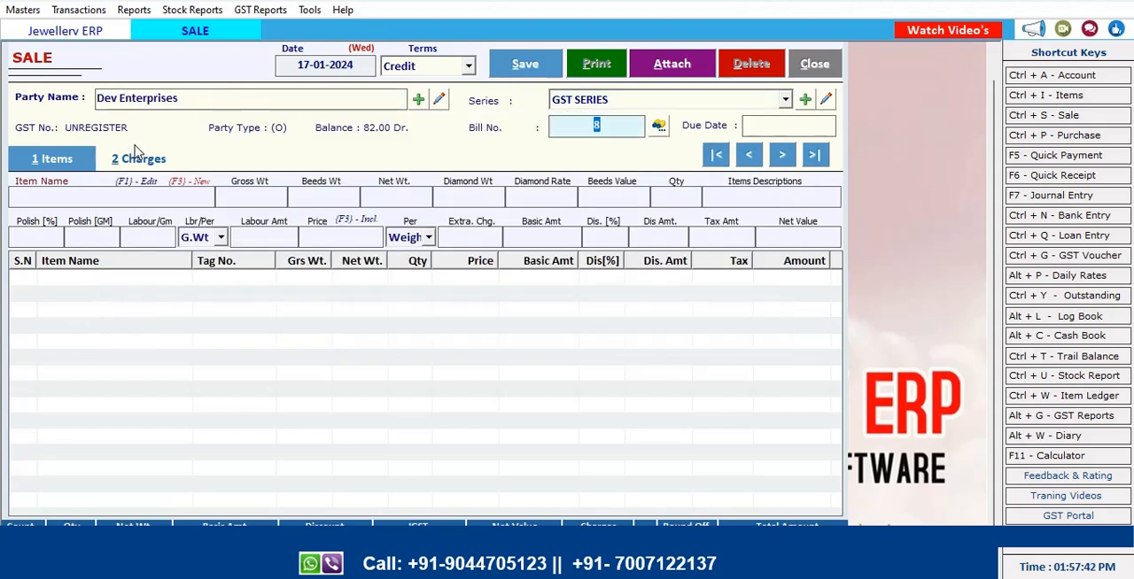
key(Return)
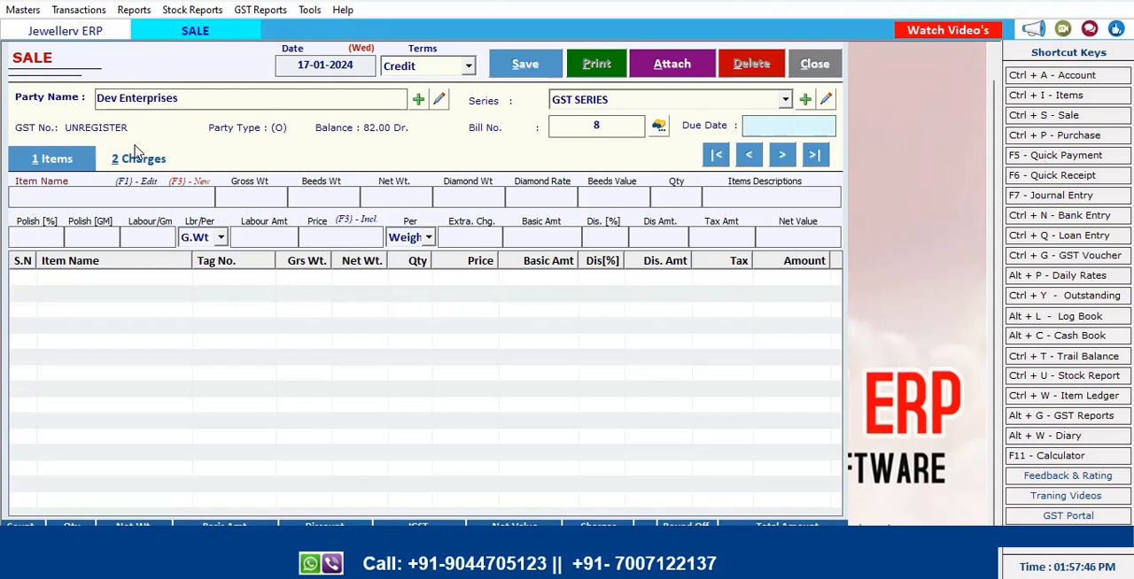
Reselect GST SERIES as the bill series and close the unsaved sale bill
click(646, 104)
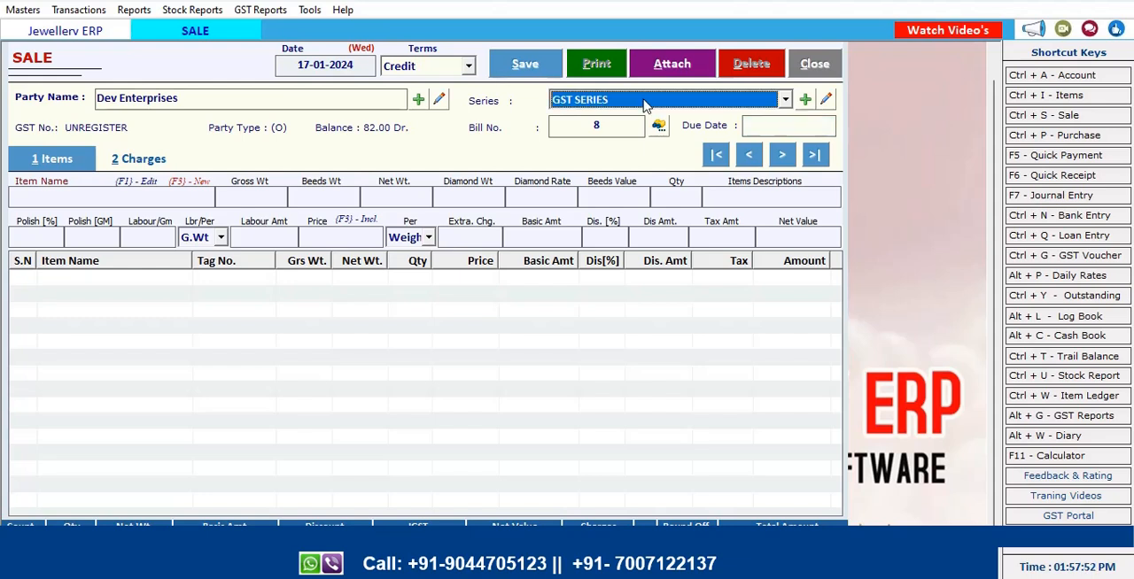
click(646, 105)
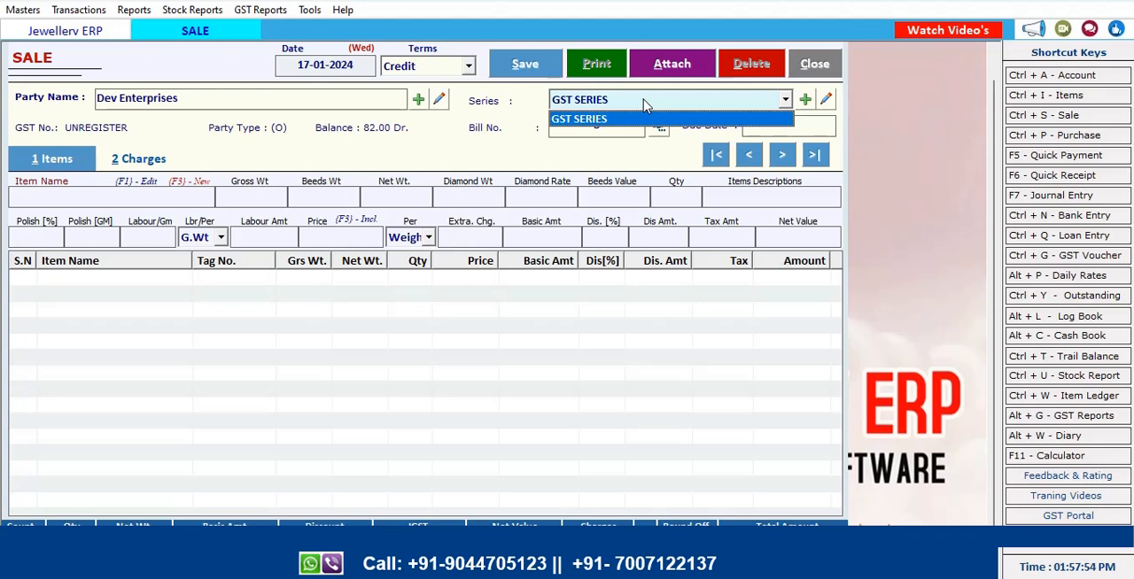
click(578, 404)
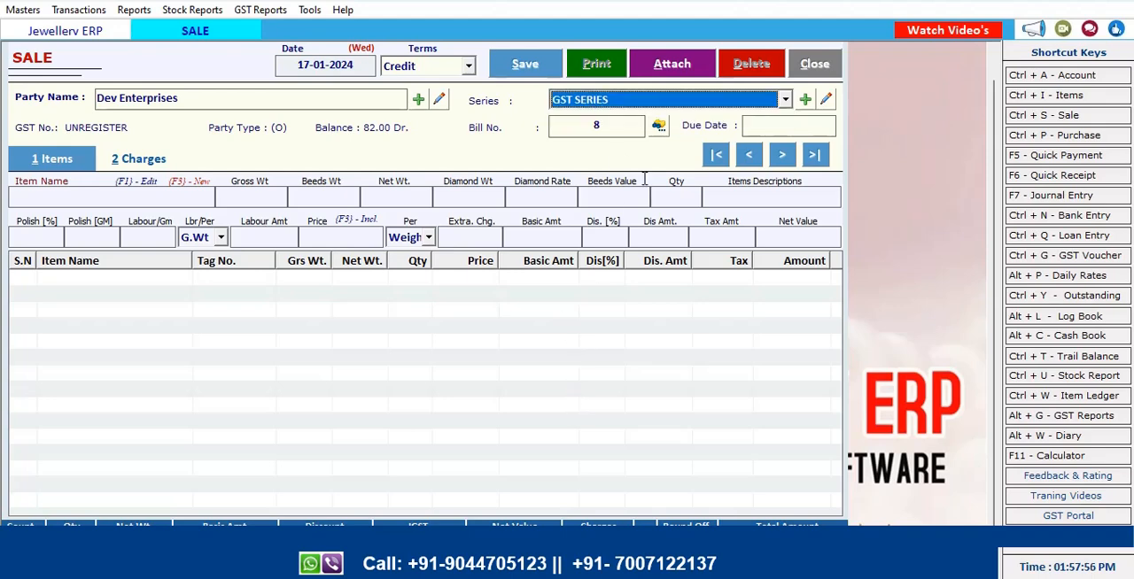
click(807, 65)
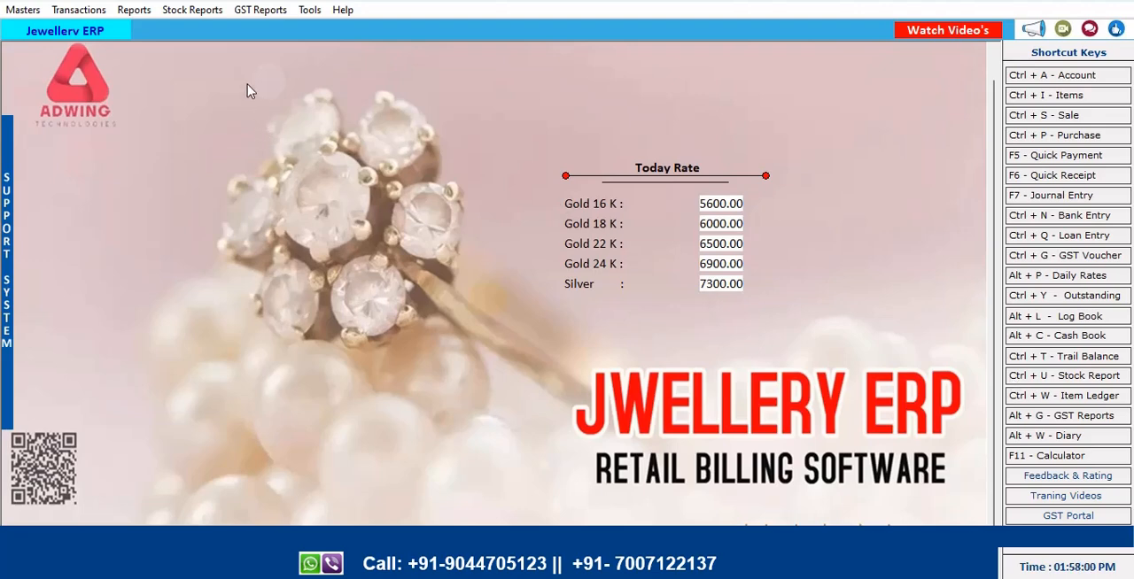
Open the Options settings and enable Ask Purity / Touch [%] In Sale
click(311, 10)
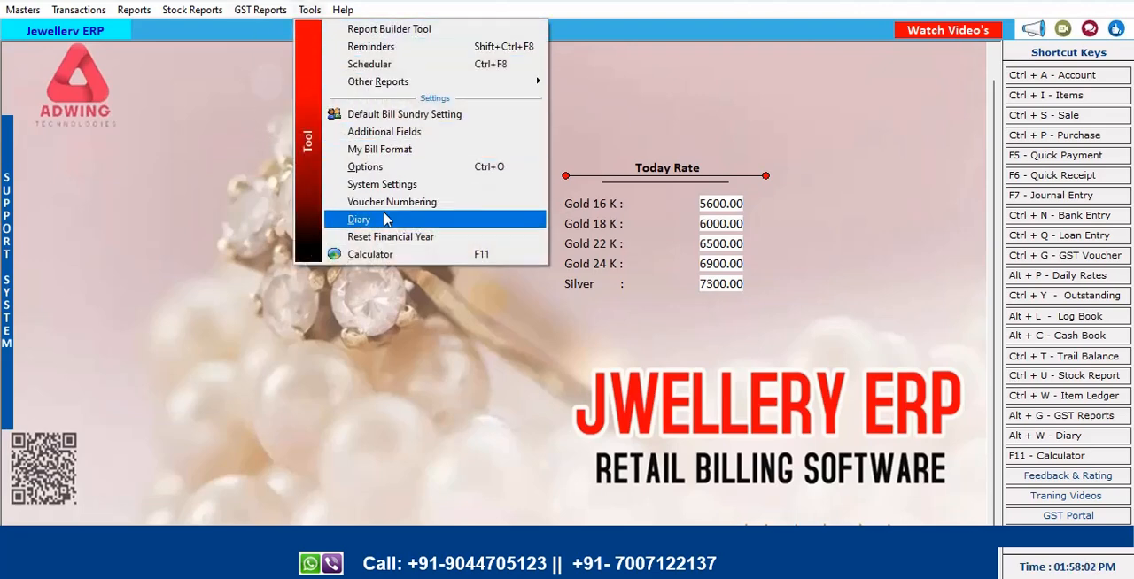
click(383, 168)
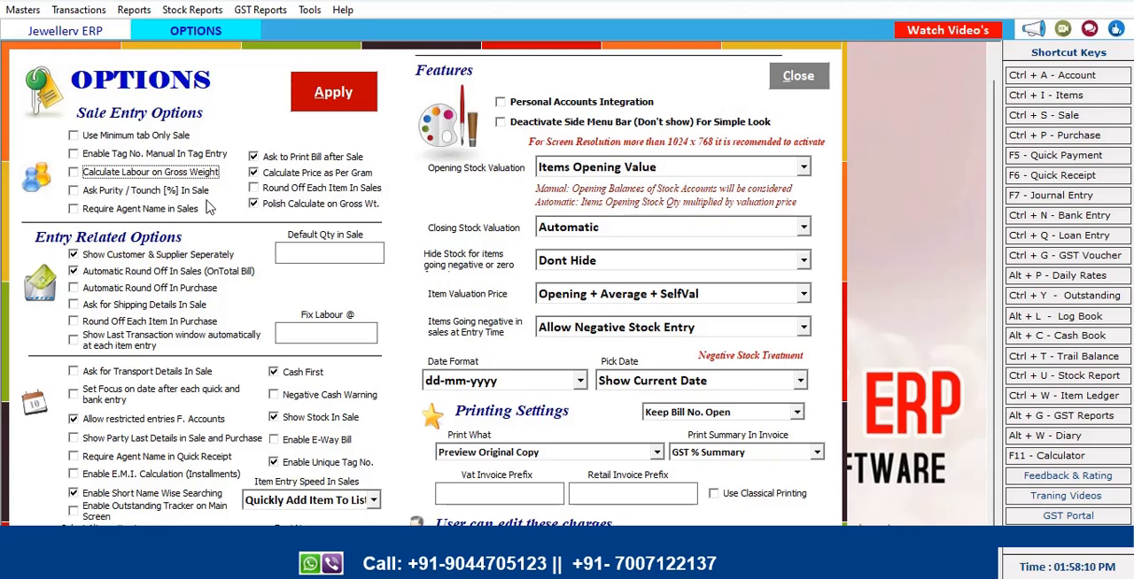
click(76, 195)
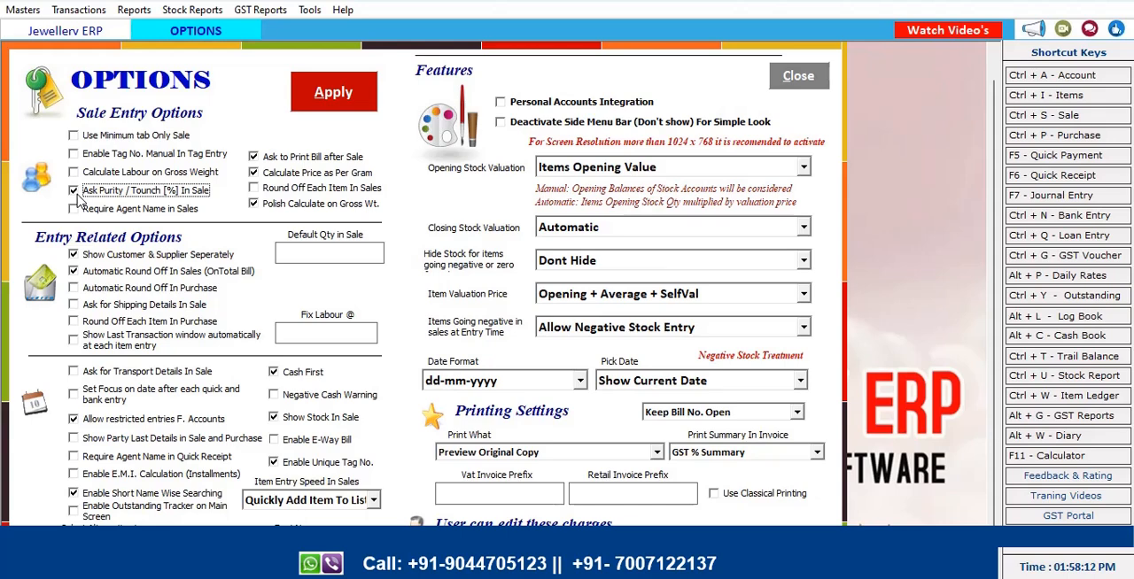
click(330, 334)
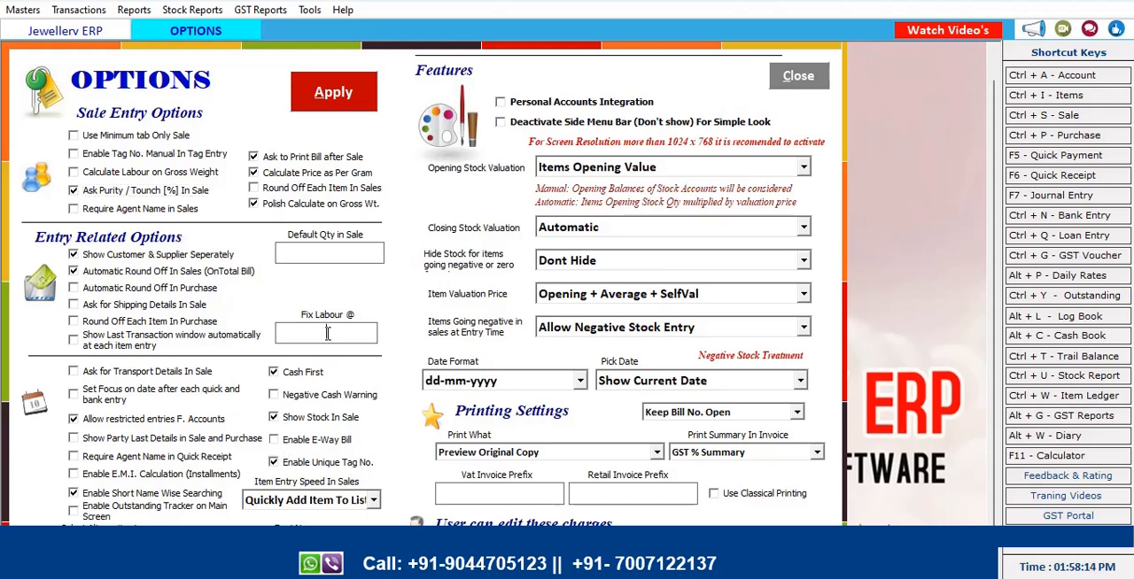
Set the Default Qty in Sale to 1, apply the options, and close the Options window
click(320, 254)
text(1)
click(341, 93)
click(588, 345)
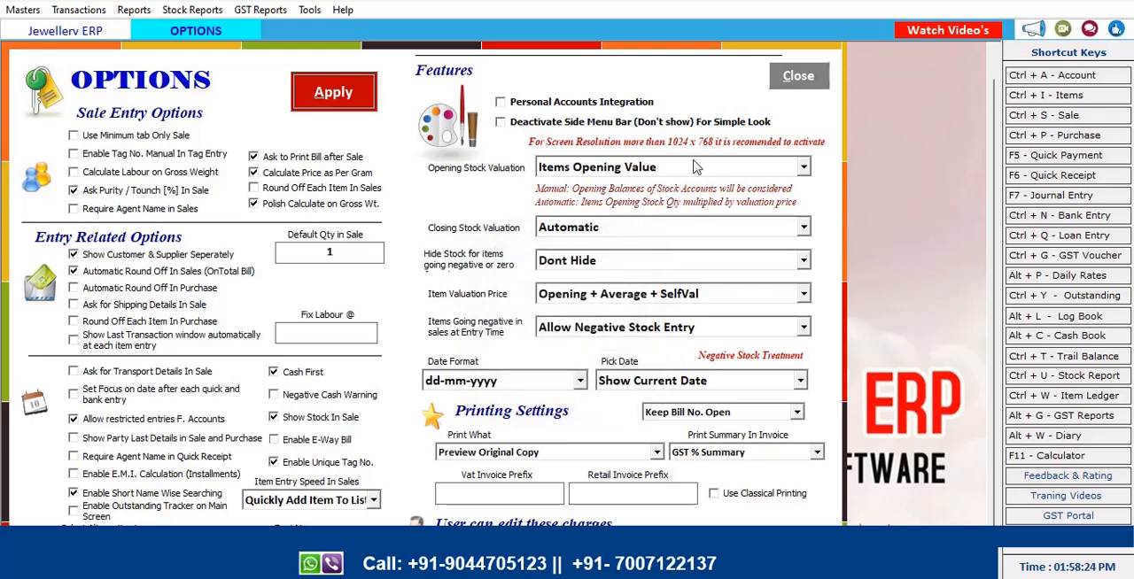
click(787, 78)
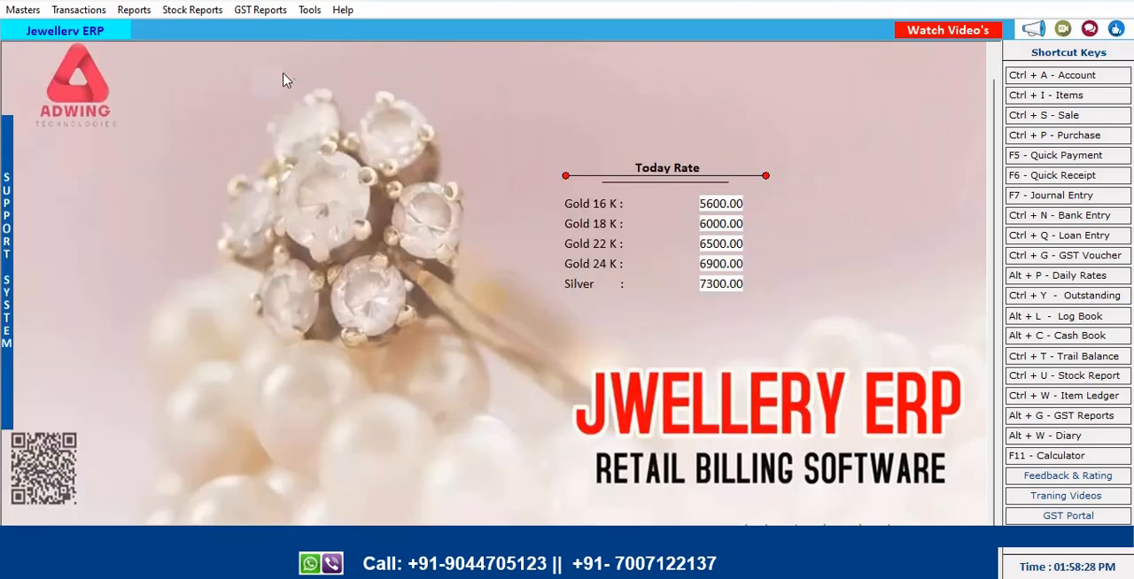
Show the expanded Stock Status as on 17-01-2024, review it, and close it
click(78, 10)
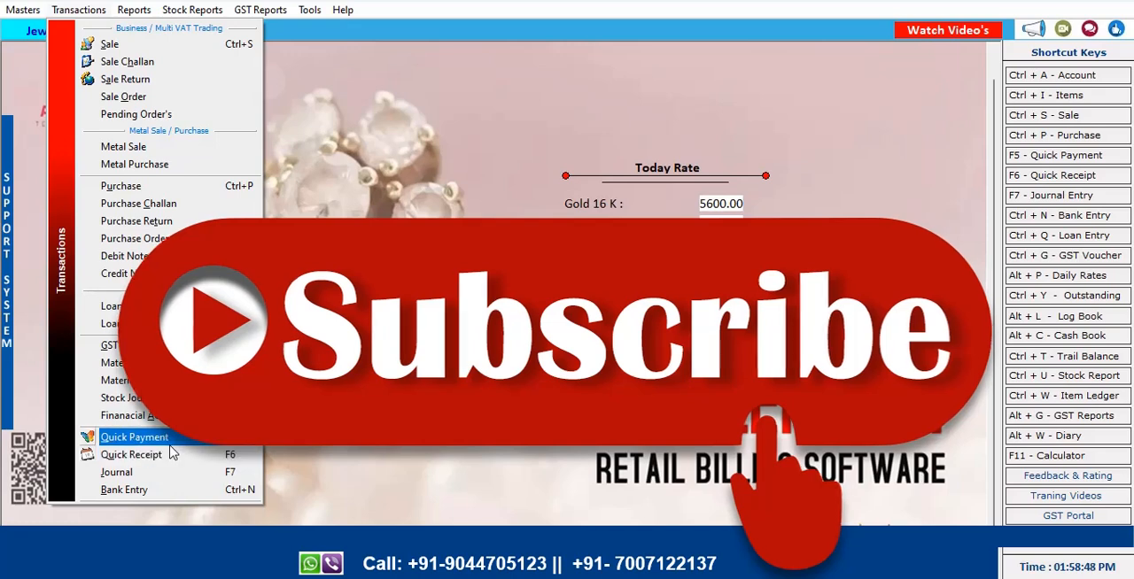
mouse_move(192, 10)
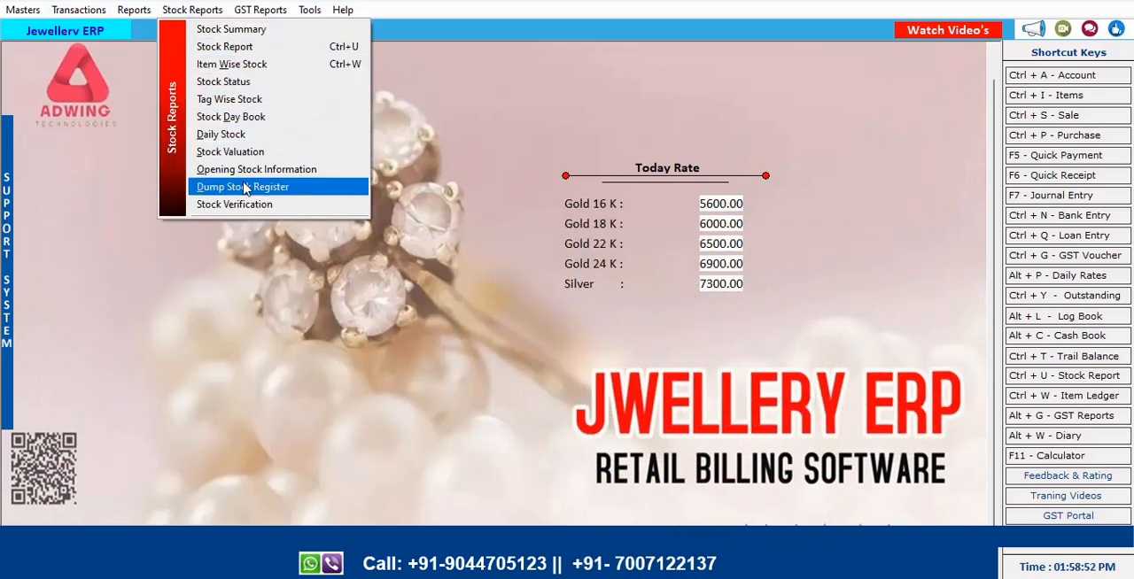
click(241, 88)
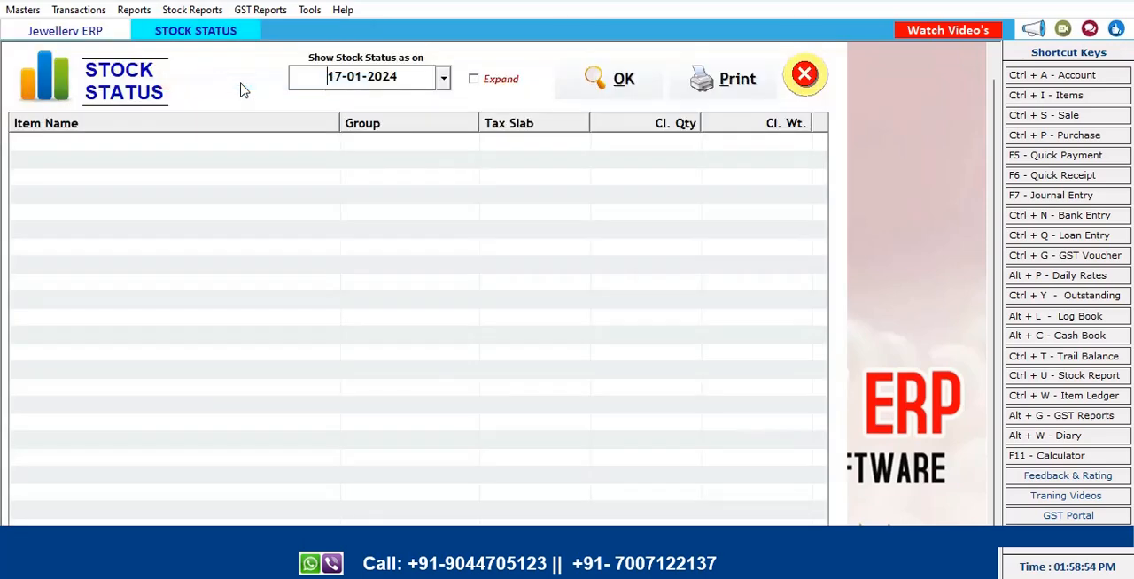
click(606, 81)
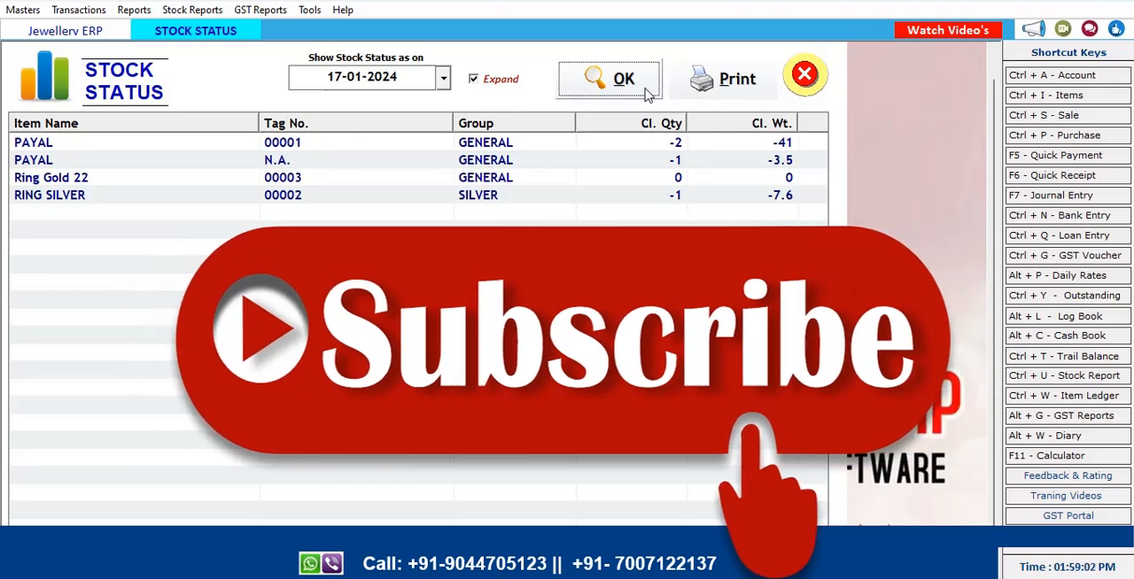
click(796, 78)
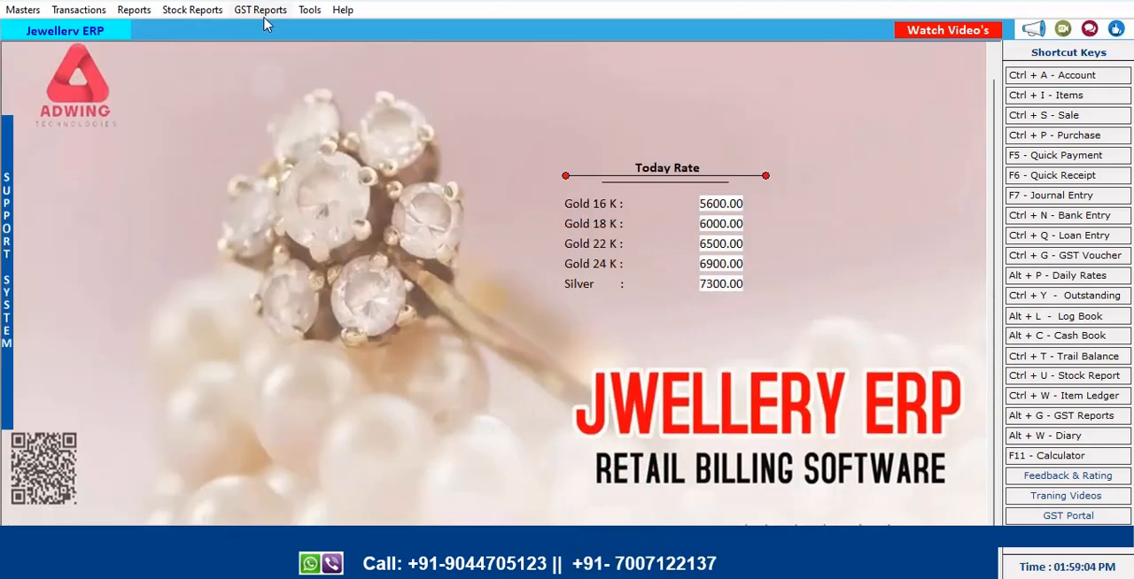